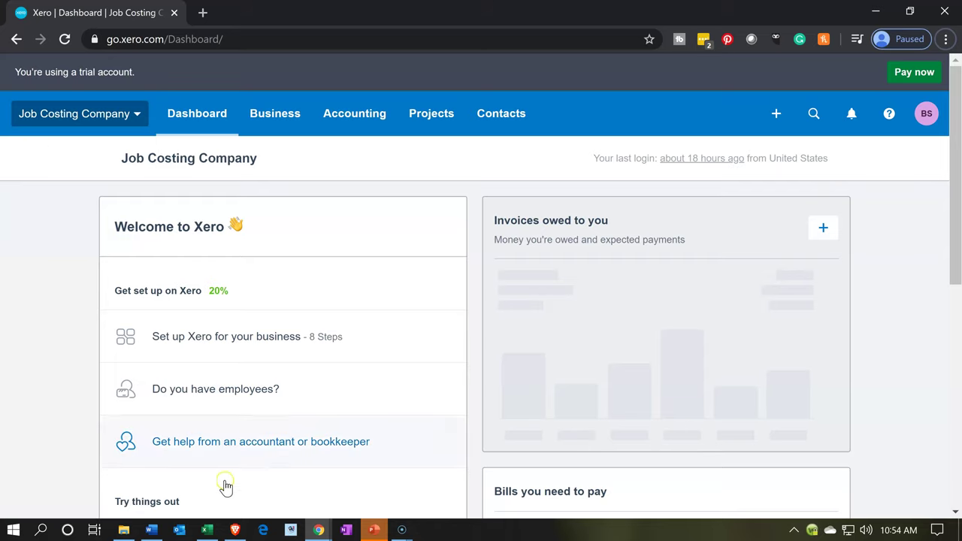
# - Switch to the job cost tracking workbook in Excel and review the 1/7 cost of goods sold and raw materials inventory entry
pyautogui.click(201, 532)
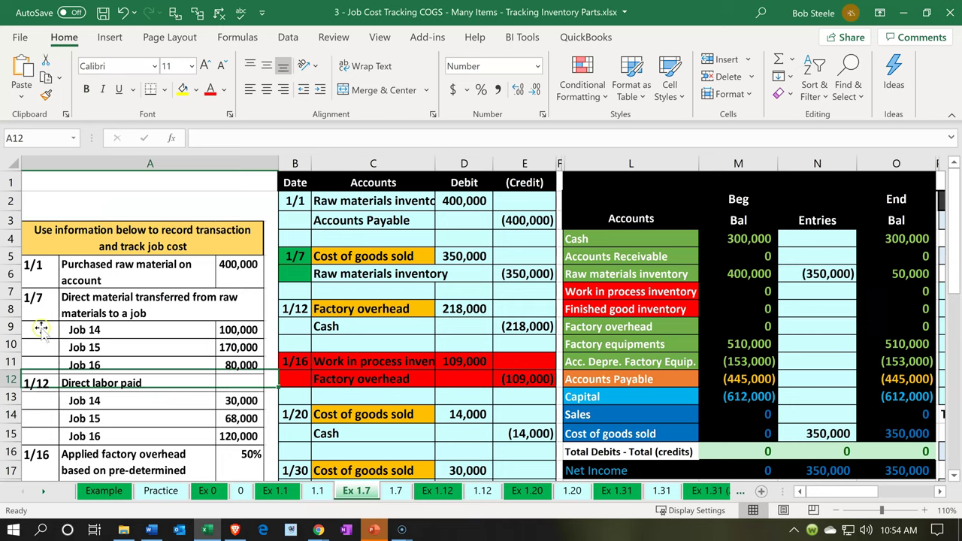
pyautogui.click(338, 340)
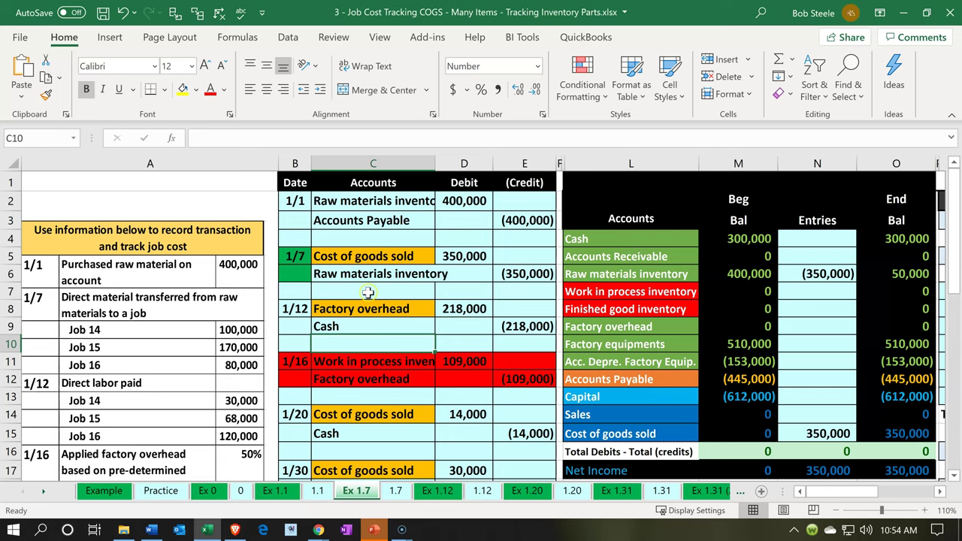
pyautogui.click(382, 254)
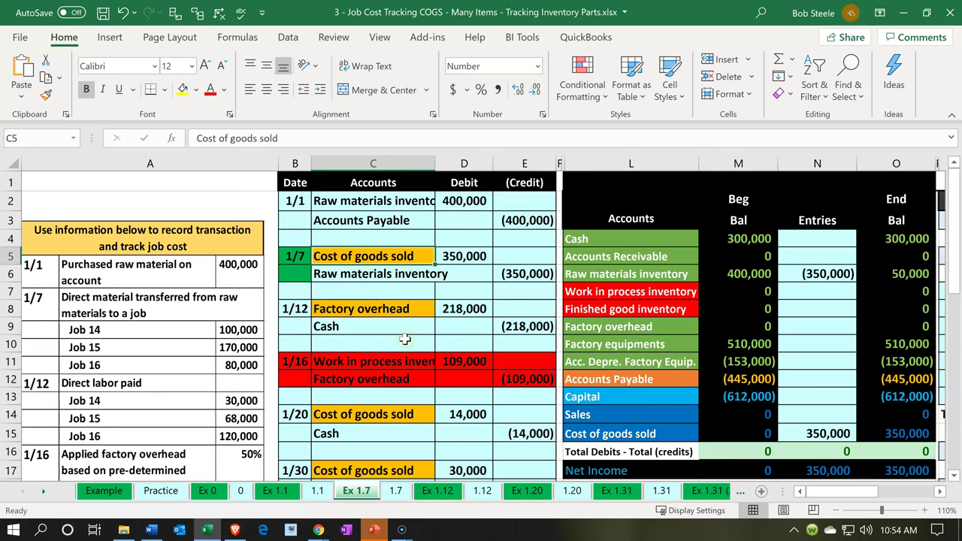
pyautogui.press('Right')
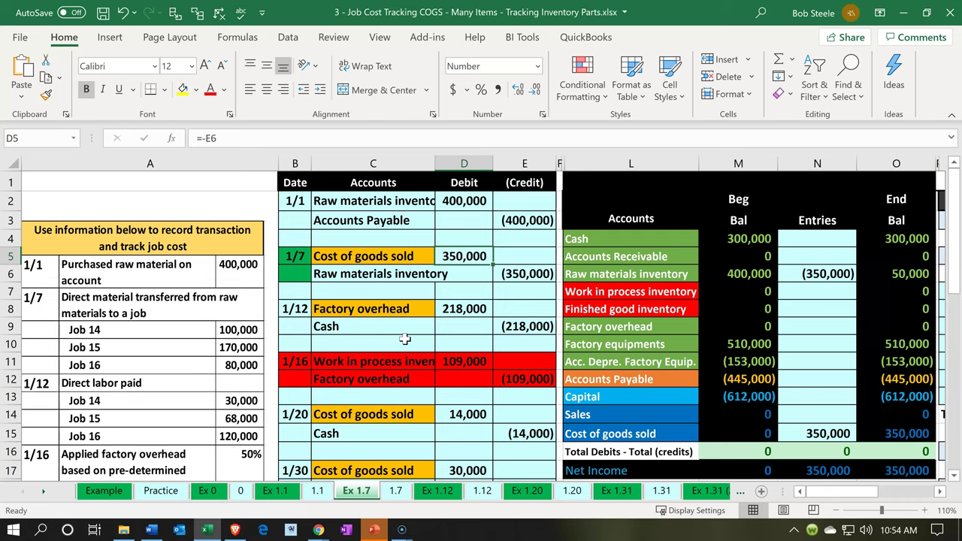
pyautogui.press('Down')
pyautogui.press('Right')
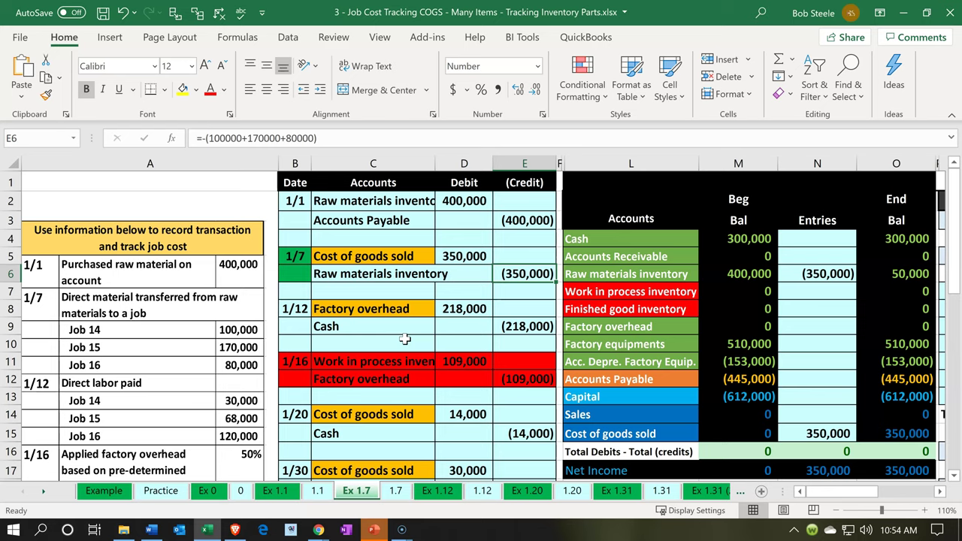
pyautogui.click(451, 255)
# - Examine the posted cost of goods sold entry and the debit-credit totals and net income in the trial balance
pyautogui.press('Down')
pyautogui.press('Down')
pyautogui.press('Down')
pyautogui.press('Down')
pyautogui.press('Down')
pyautogui.press('Down')
pyautogui.press('Down')
pyautogui.press('Down')
pyautogui.press('Down')
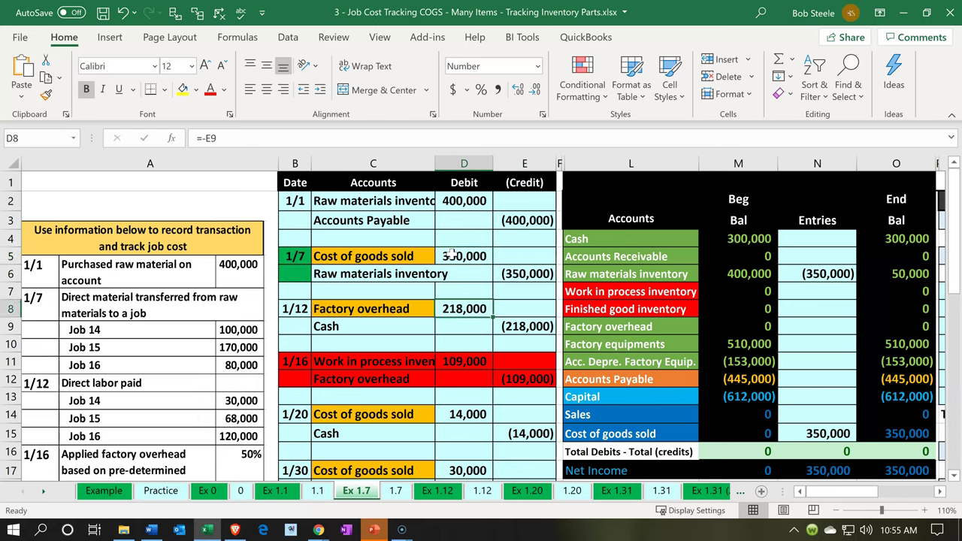
pyautogui.press('Down')
pyautogui.press('Right')
pyautogui.press('Right')
pyautogui.press('Right')
pyautogui.press('Right')
pyautogui.press('Right')
pyautogui.press('Right')
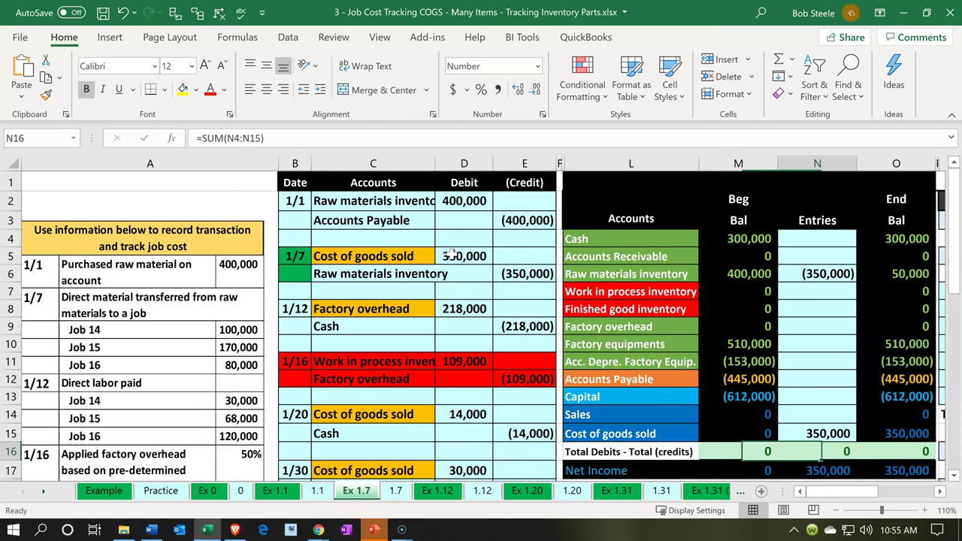
pyautogui.press('Left')
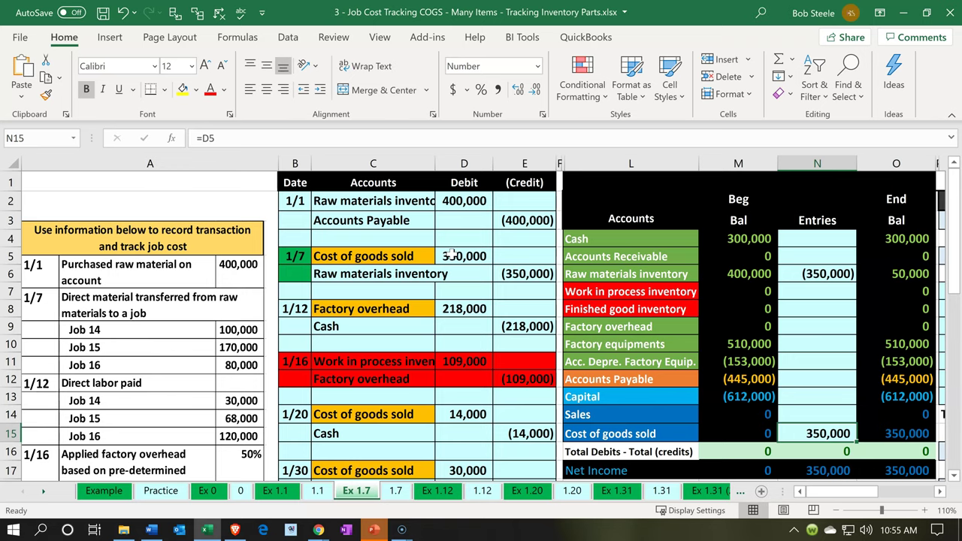
pyautogui.press('Right')
pyautogui.press('Down')
pyautogui.press('Down')
pyautogui.press('Down')
pyautogui.press('Down')
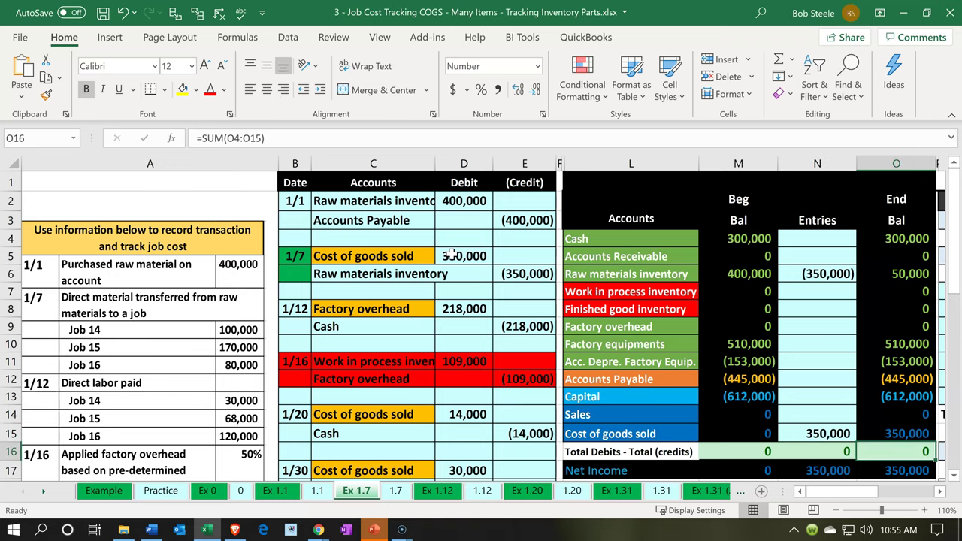
pyautogui.press('Up')
pyautogui.press('Up')
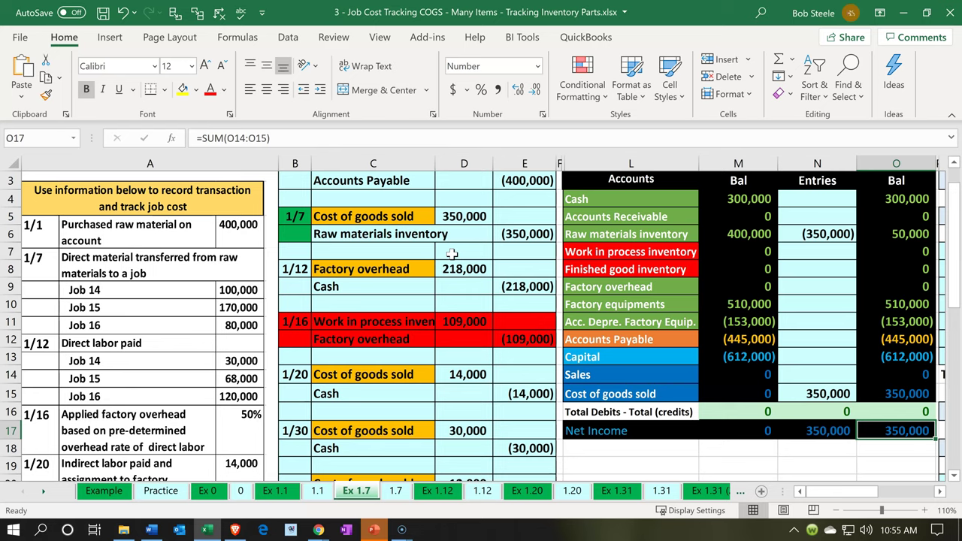
# - Trace the raw materials inventory line across its beginning balance, posted entry and ending balance in the trial balance
pyautogui.press('Up')
pyautogui.press('Up')
pyautogui.press('Up')
pyautogui.press('Up')
pyautogui.press('Up')
pyautogui.press('Up')
pyautogui.press('Up')
pyautogui.press('Up')
pyautogui.press('Up')
pyautogui.press('Up')
pyautogui.press('Up')
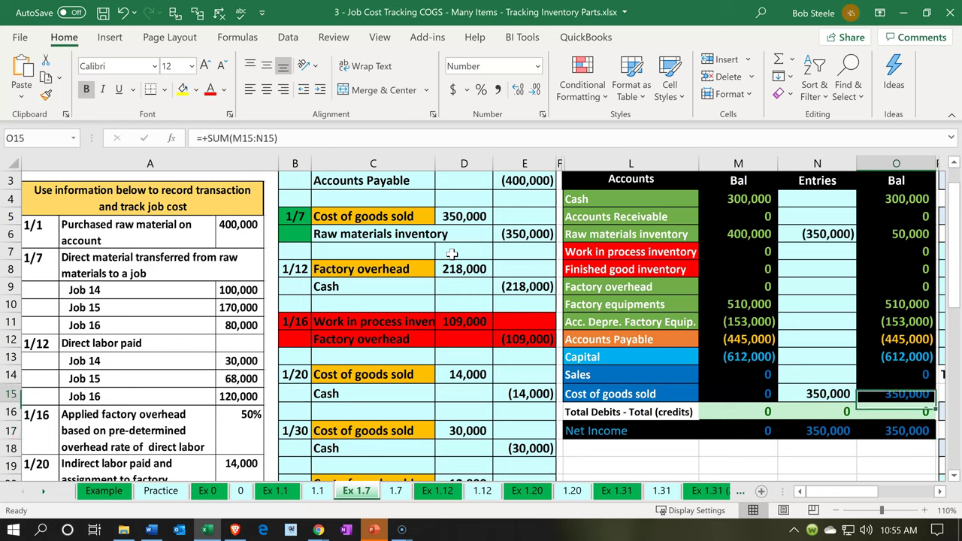
pyautogui.press('Up')
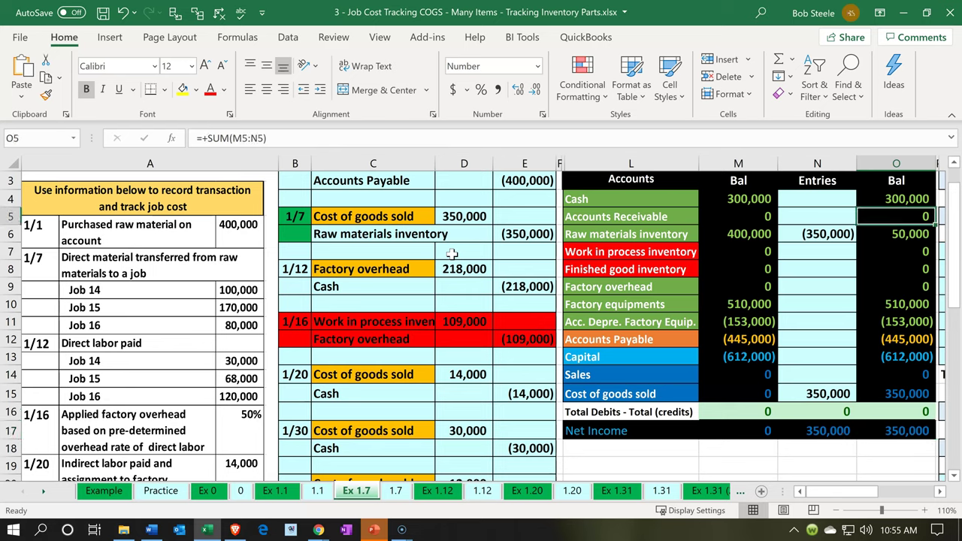
pyautogui.press('Left')
pyautogui.press('Left')
pyautogui.press('Left')
pyautogui.press('Down')
pyautogui.press('Right')
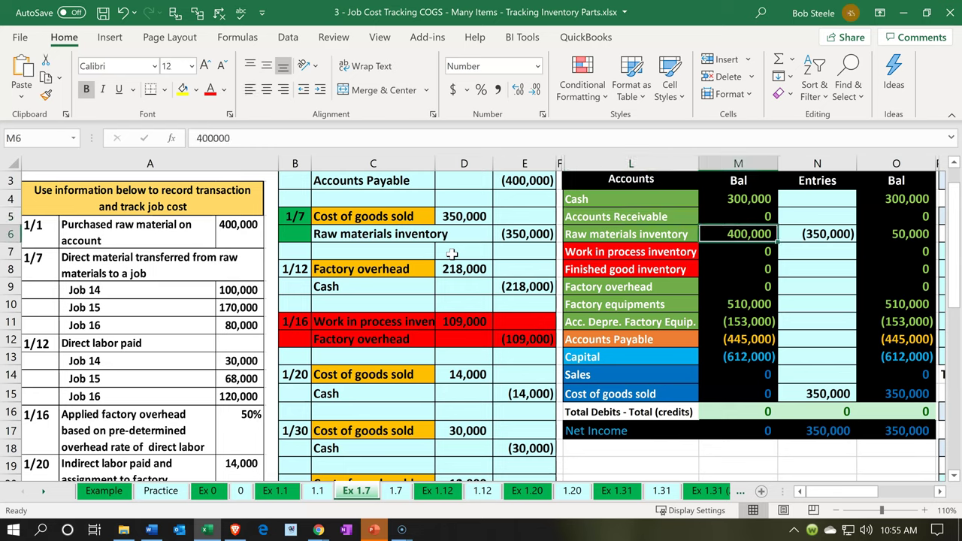
pyautogui.press('Right')
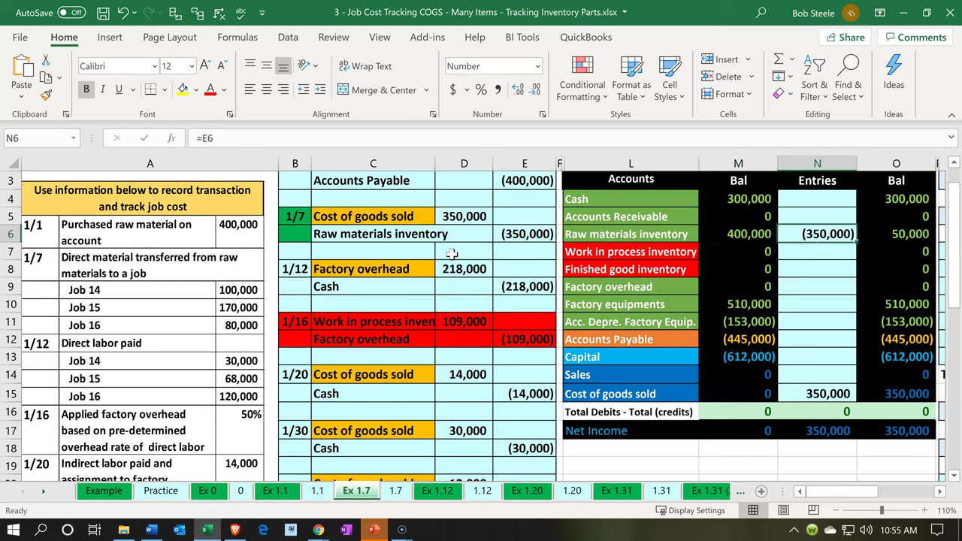
pyautogui.press('Right')
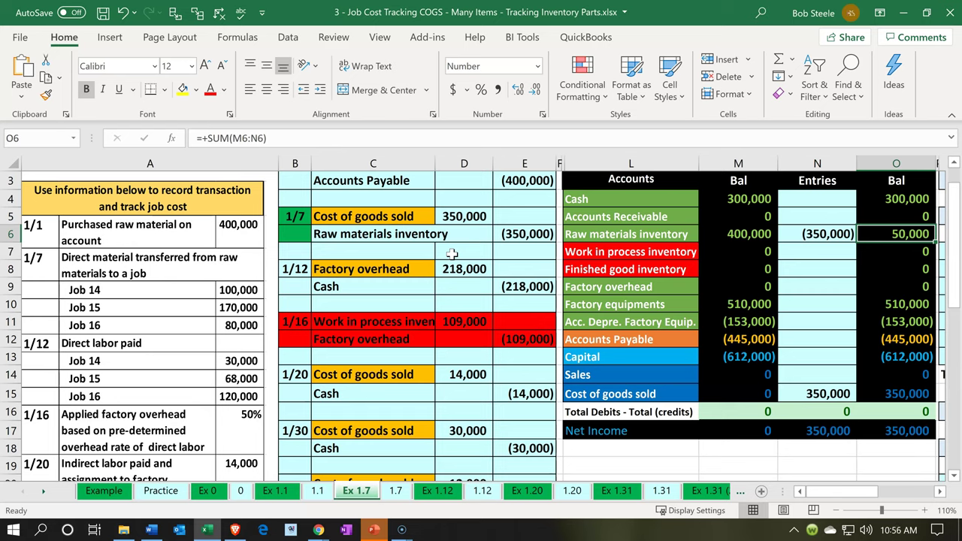
# - Examine the job cost sheets for Job 14 and Job 15 beside the trial balance
pyautogui.press('Right')
pyautogui.press('Right')
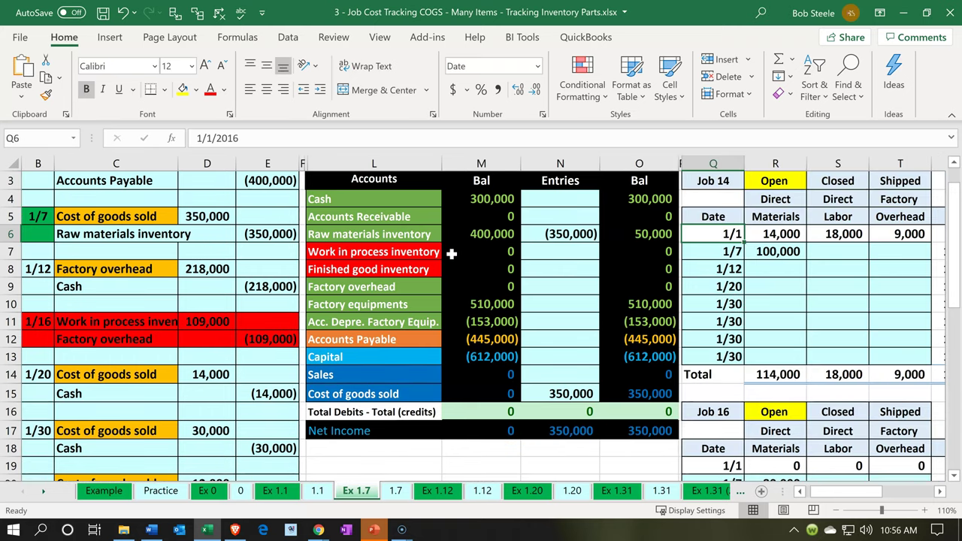
pyautogui.click(666, 396)
pyautogui.press('Right')
pyautogui.press('Right')
pyautogui.press('Right')
pyautogui.press('Right')
pyautogui.press('Right')
pyautogui.press('Right')
pyautogui.press('Right')
pyautogui.press('Right')
pyautogui.press('Right')
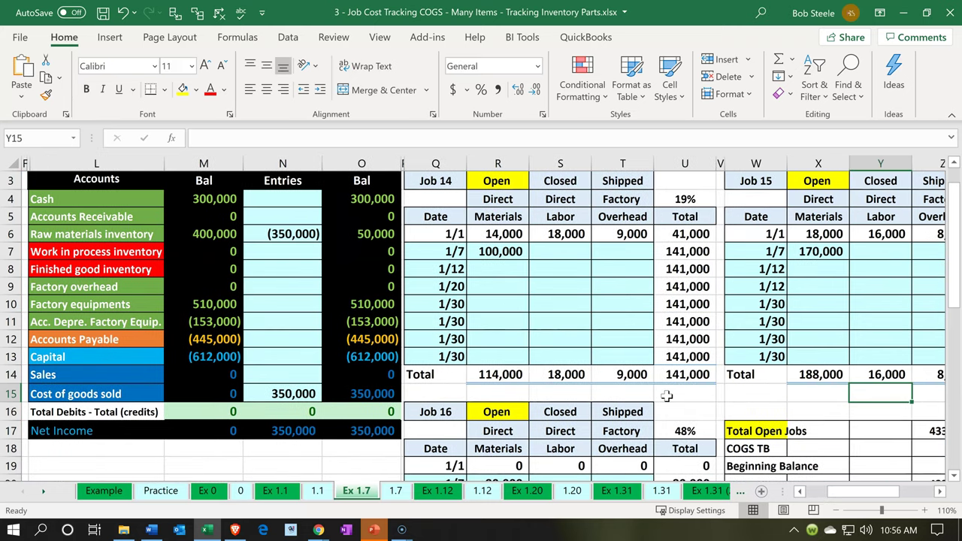
pyautogui.press('Right')
pyautogui.press('Right')
pyautogui.press('Right')
pyautogui.press('Right')
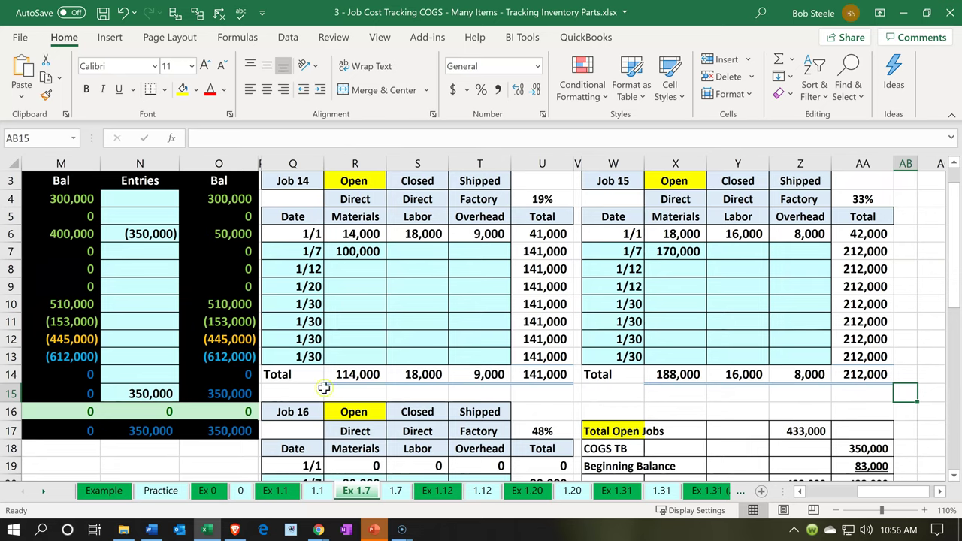
# - Select the 1/7 direct materials amounts of Jobs 14, 15 and 16 together to check their sum
pyautogui.click(365, 257)
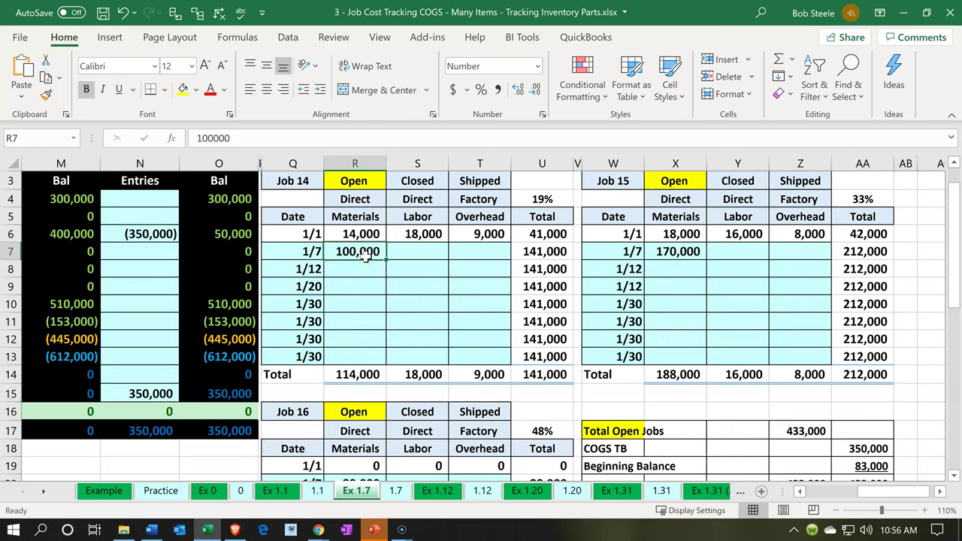
pyautogui.keyDown('ctrl'); pyautogui.click(678, 253); pyautogui.keyUp('ctrl')
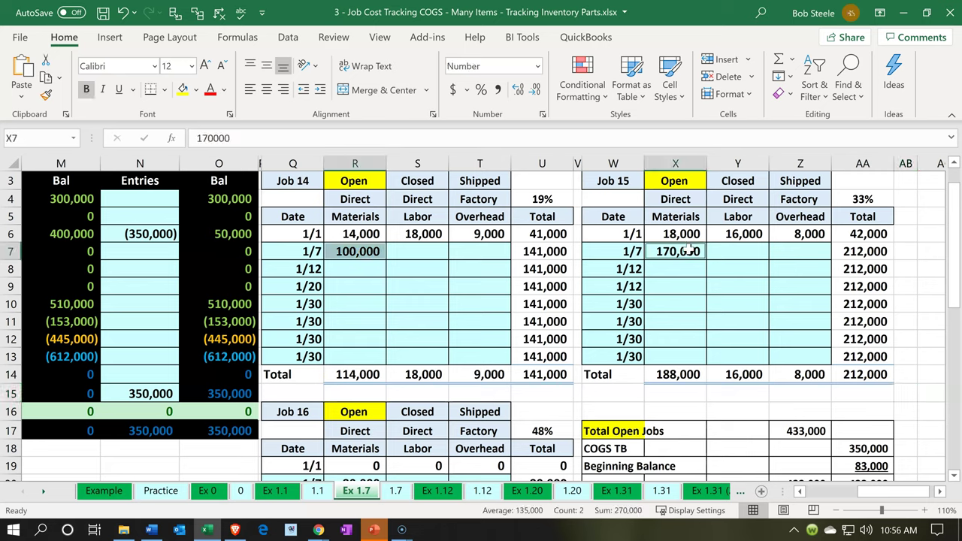
pyautogui.scroll(-1, 337, 401)
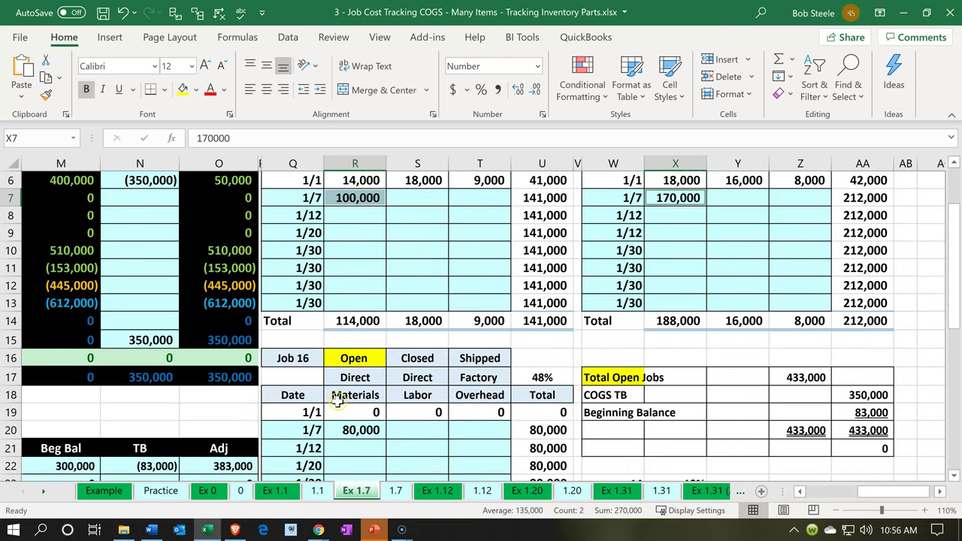
pyautogui.keyDown('ctrl'); pyautogui.click(349, 430); pyautogui.keyUp('ctrl')
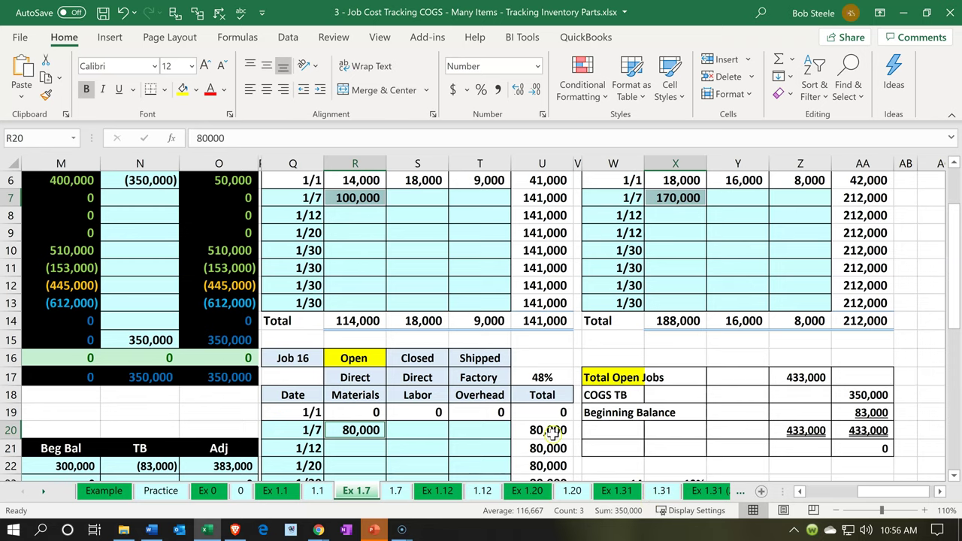
pyautogui.scroll(1, 474, 413)
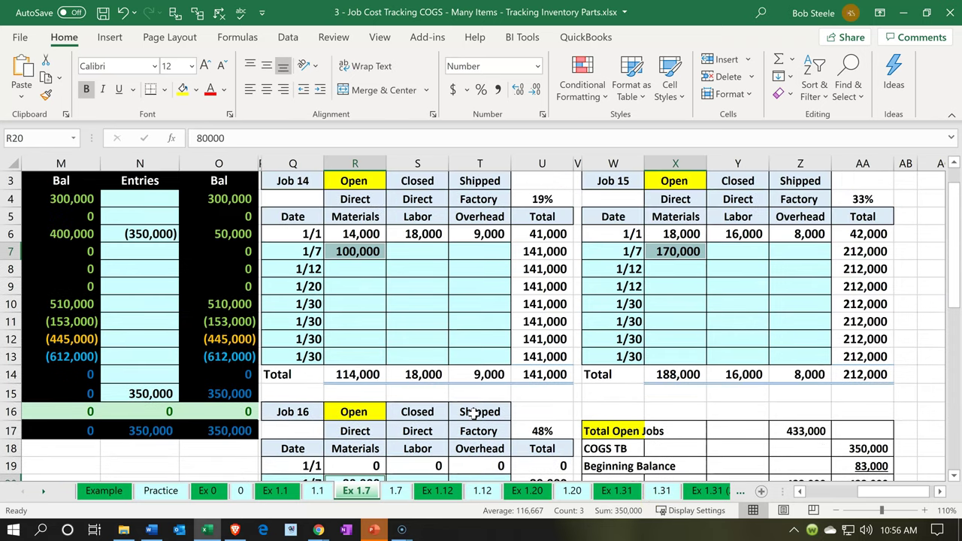
# - Review the direct materials column of Job 14 down to its 1/7 amount
pyautogui.click(357, 199)
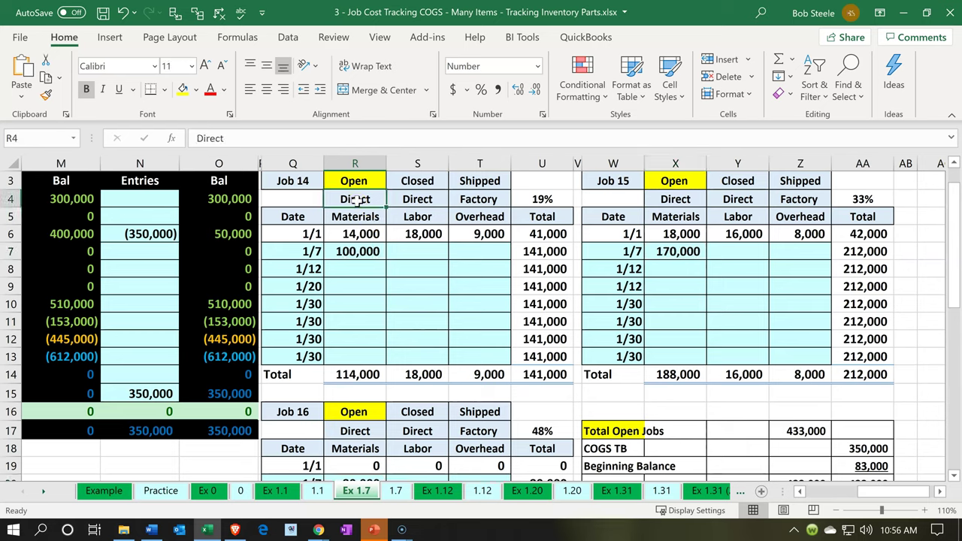
pyautogui.press('Down')
pyautogui.press('Down')
pyautogui.press('Down')
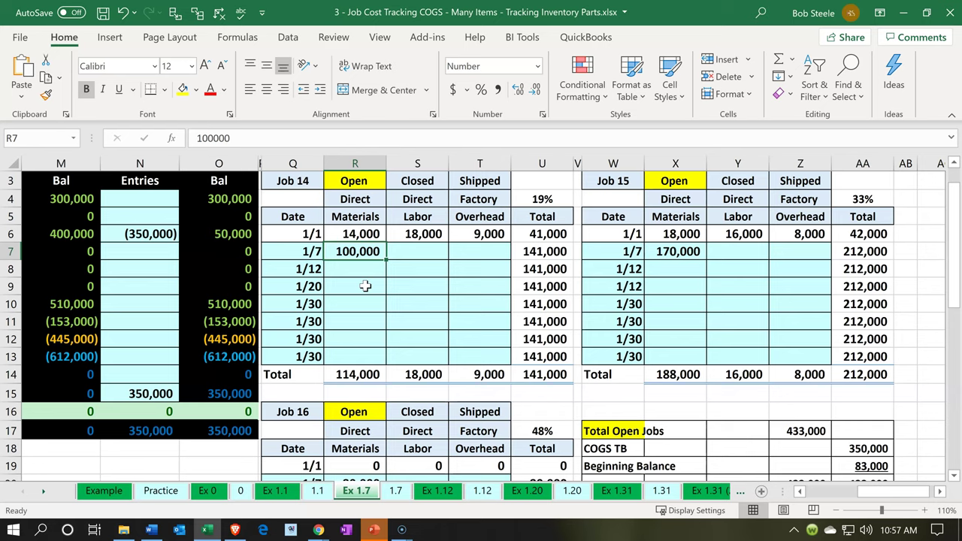
# - Return to the trial balance and review the raw materials inventory entry and beginning balance beside the account names
pyautogui.click(148, 235)
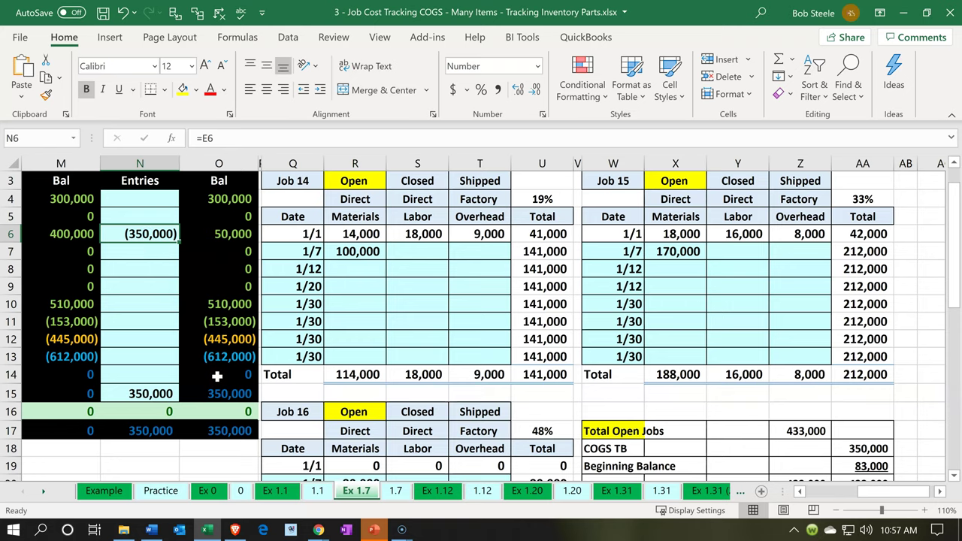
pyautogui.press('Left')
pyautogui.press('Left')
pyautogui.press('Left')
pyautogui.press('Left')
pyautogui.press('Left')
pyautogui.press('Left')
pyautogui.press('Left')
pyautogui.press('Left')
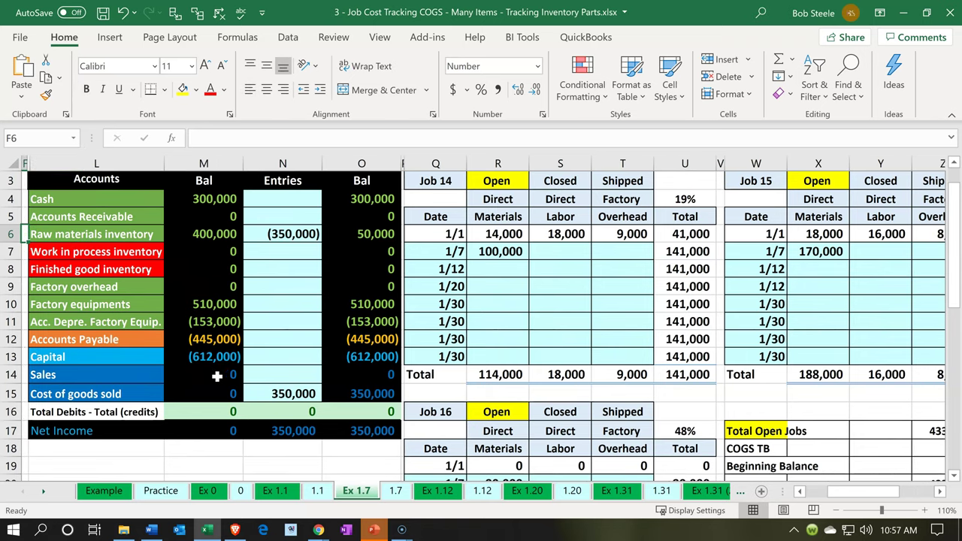
pyautogui.click(273, 195)
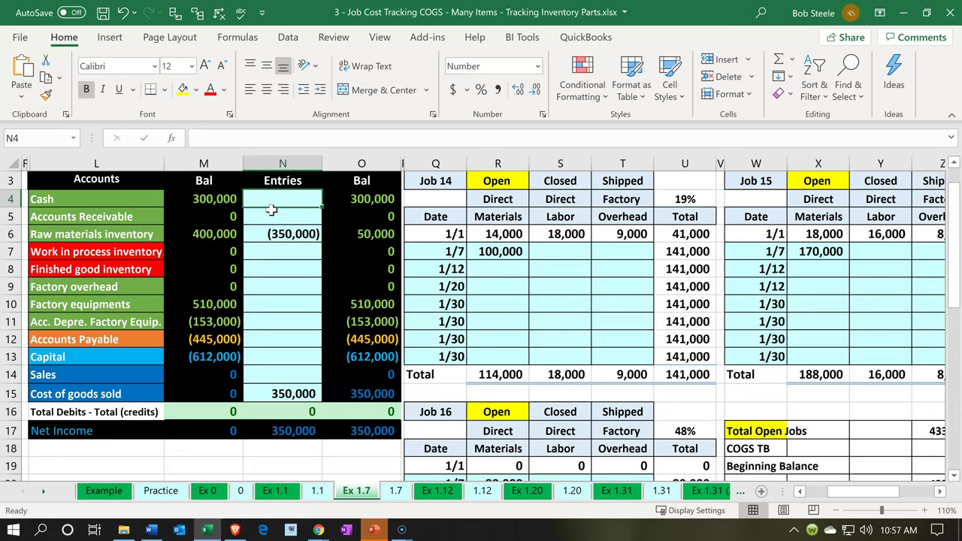
pyautogui.click(239, 231)
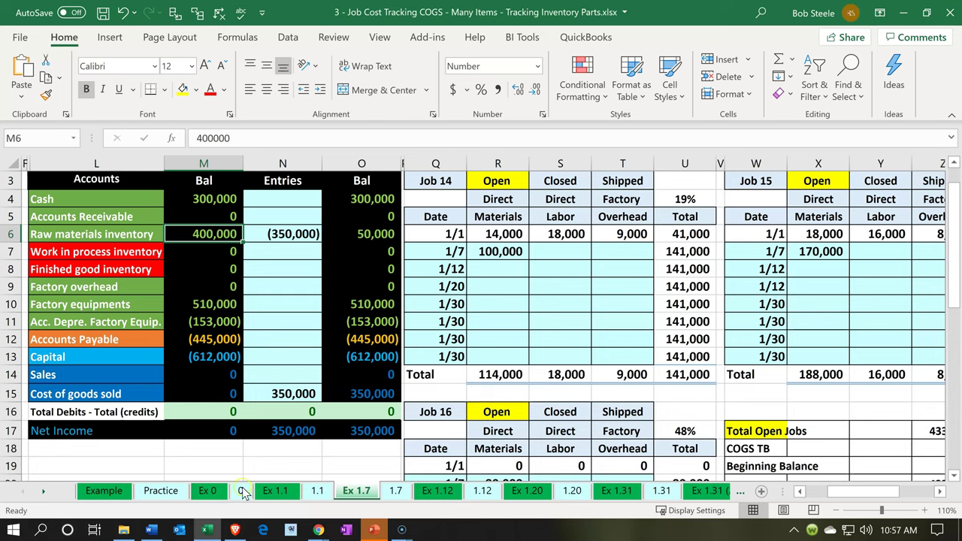
# - Switch to Xero and open the Journal Report from the accounting reports
pyautogui.click(402, 530)
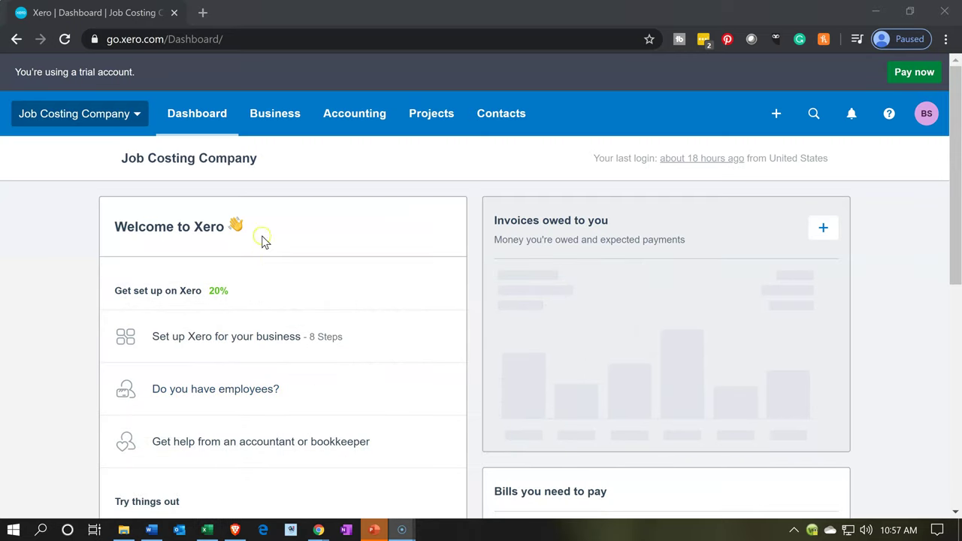
pyautogui.click(331, 116)
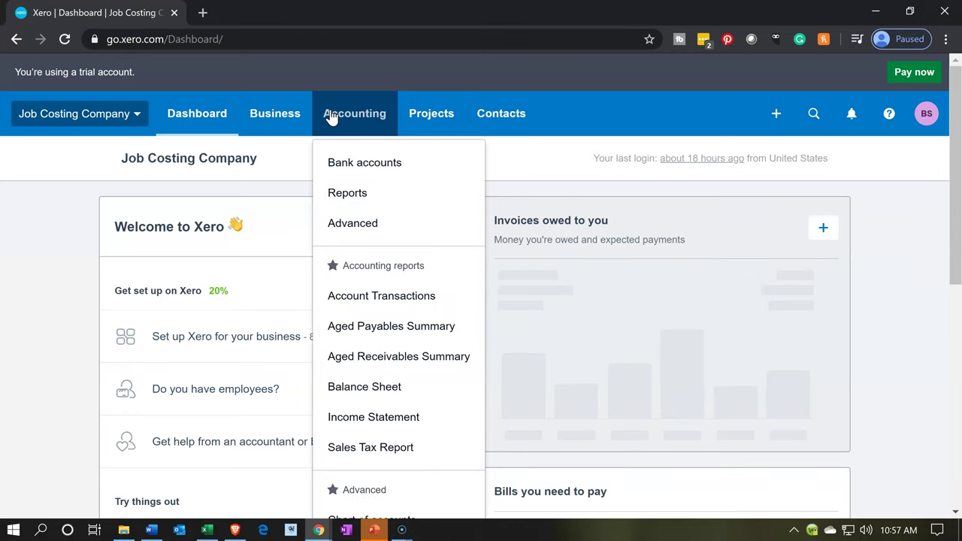
pyautogui.click(342, 197)
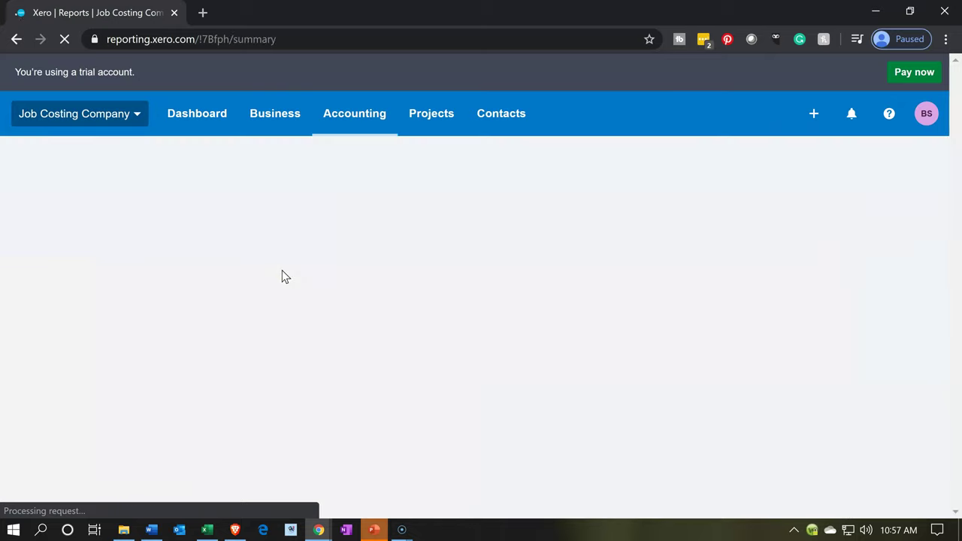
pyautogui.scroll(-5, 282, 277)
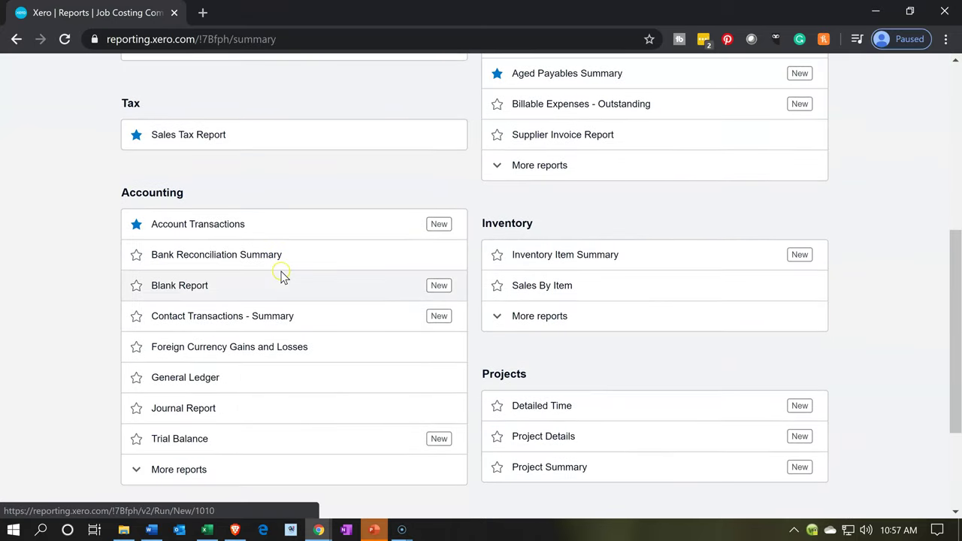
pyautogui.click(209, 411)
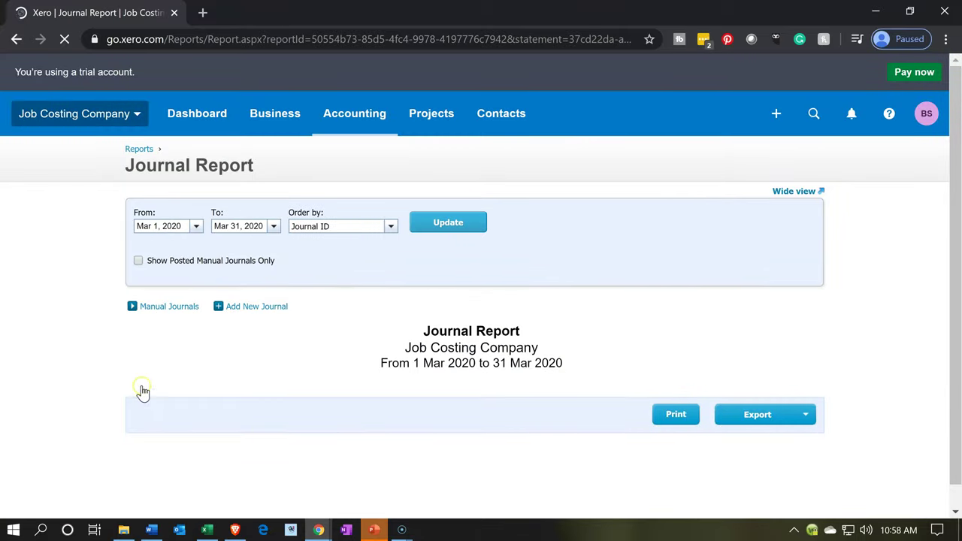
pyautogui.scroll(-1, 102, 380)
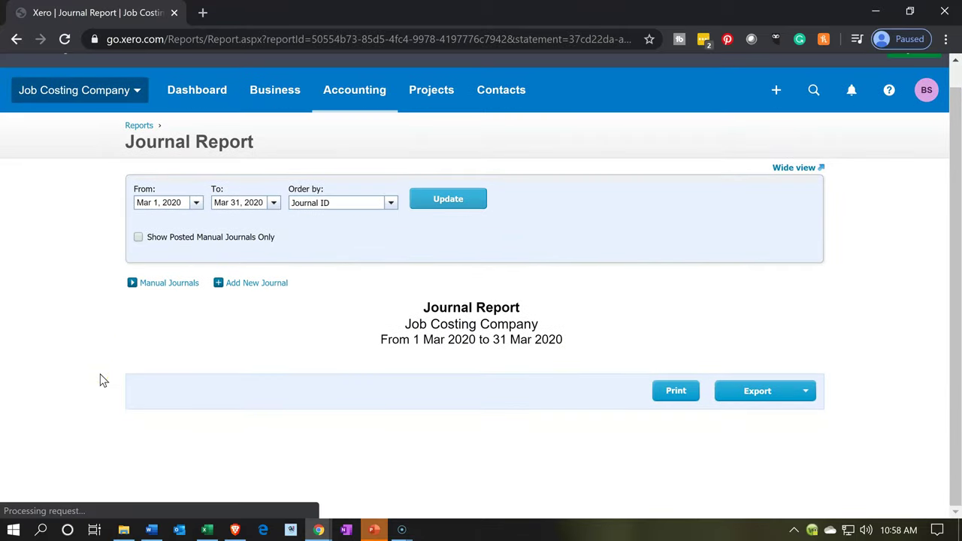
# - Open a blank manual journal from the Journal Report to examine its entry form, and return to the dashboard
pyautogui.click(248, 285)
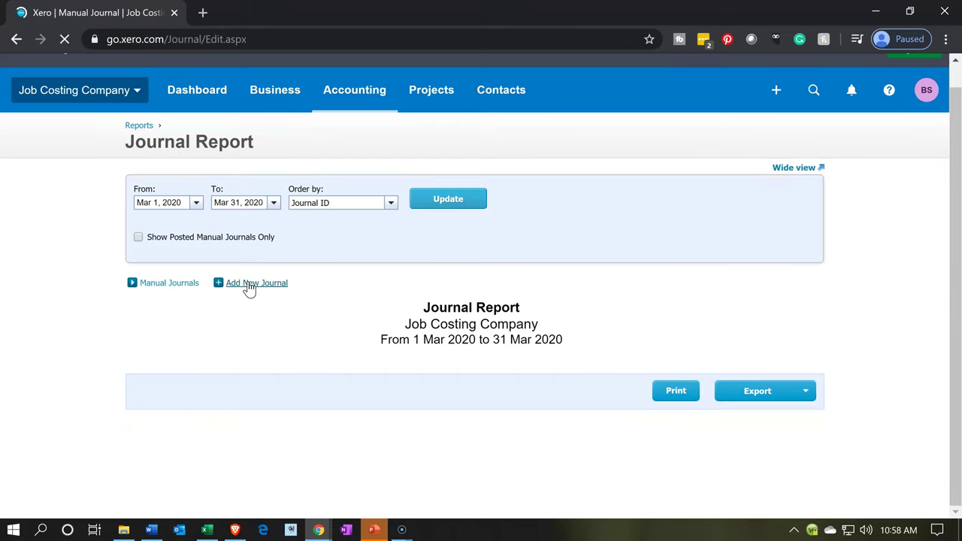
pyautogui.scroll(-1, 82, 361)
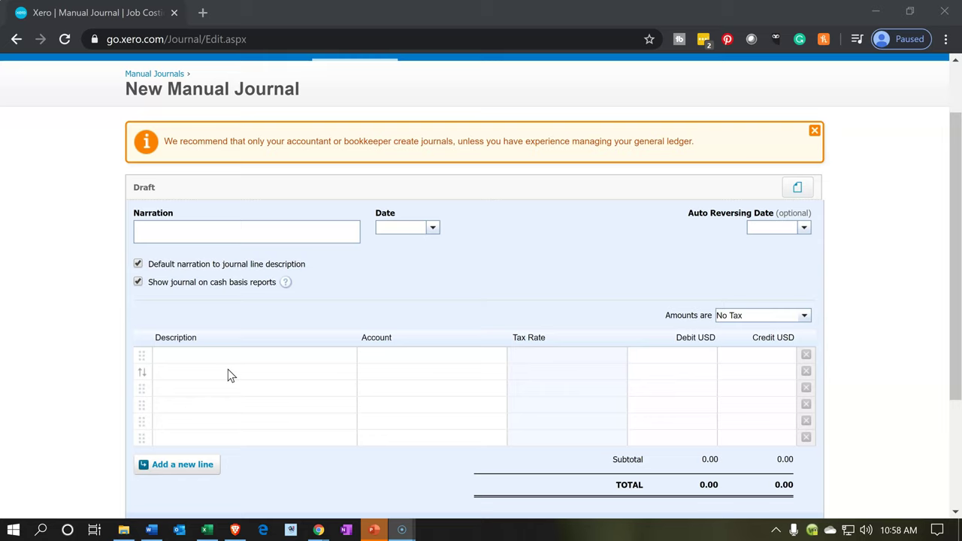
pyautogui.scroll(1, 97, 374)
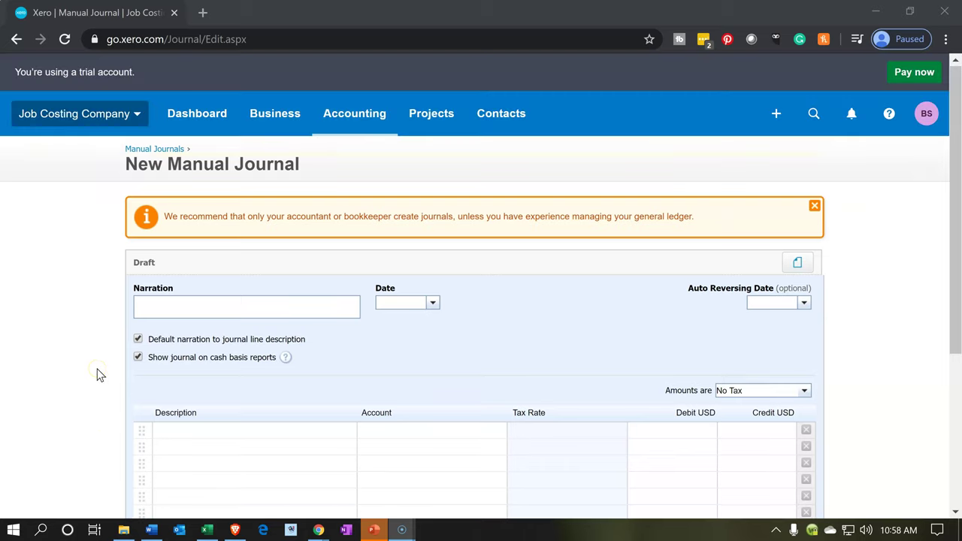
pyautogui.click(195, 115)
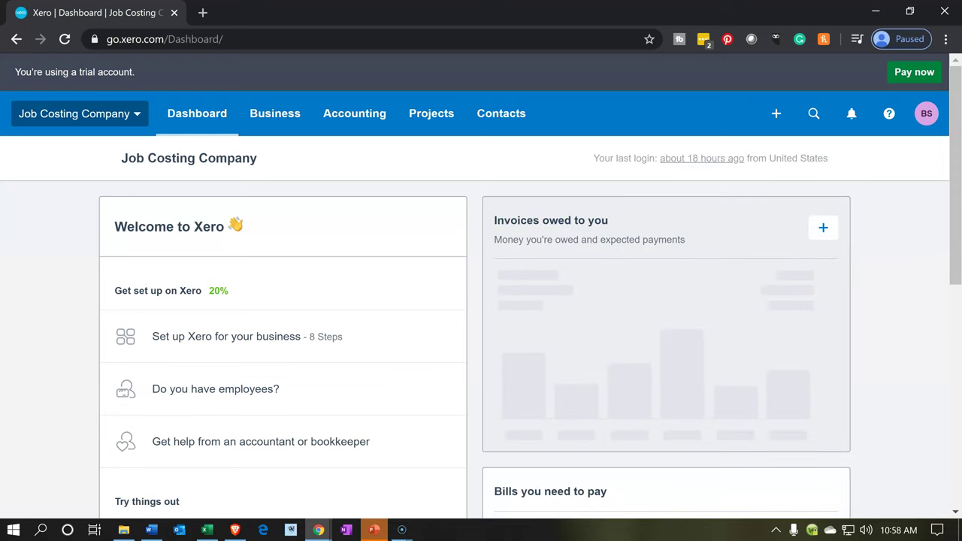
# - Switch to the Excel workbook and review Job 14's 1/7 direct materials amount and its running total column
pyautogui.click(207, 530)
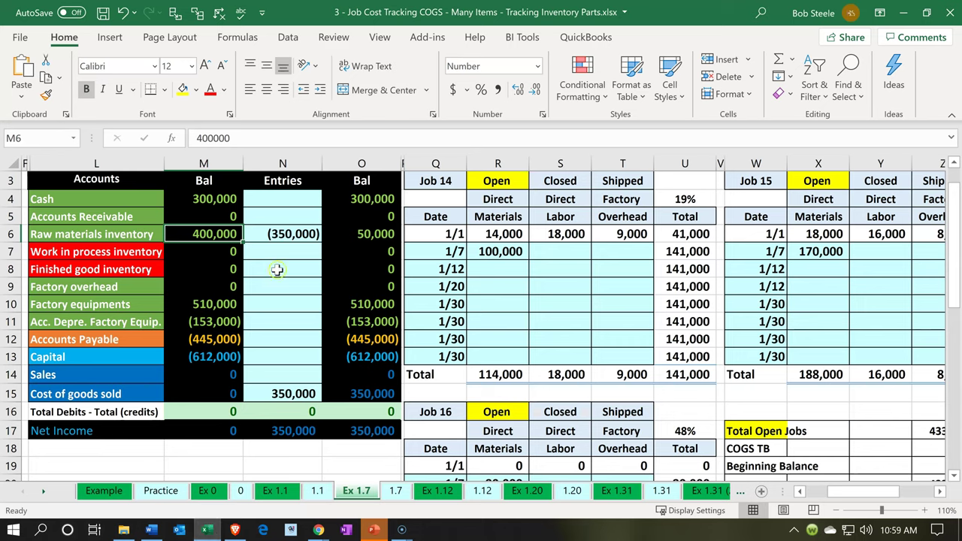
pyautogui.click(514, 249)
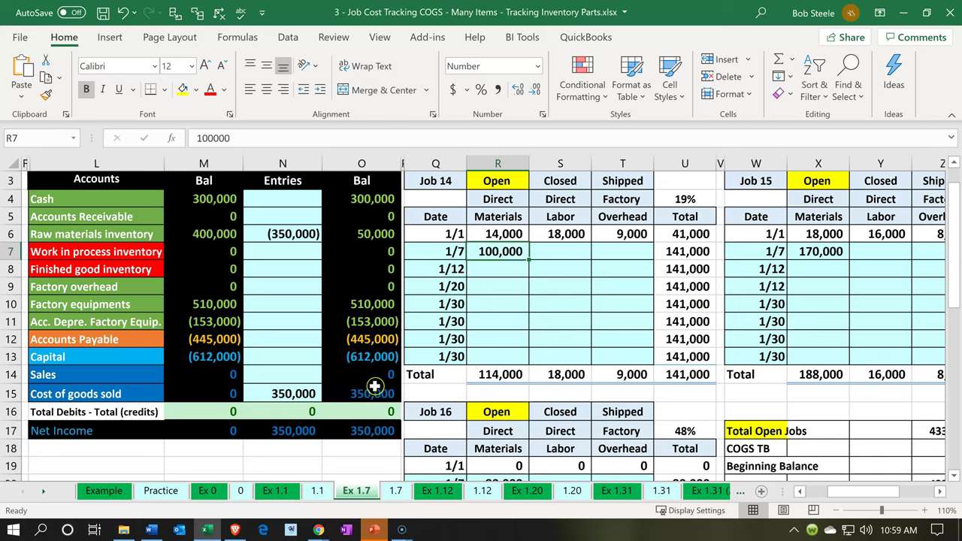
pyautogui.press('Right')
pyautogui.press('Right')
pyautogui.press('Right')
pyautogui.press('Down')
pyautogui.press('Down')
pyautogui.press('Down')
pyautogui.press('Down')
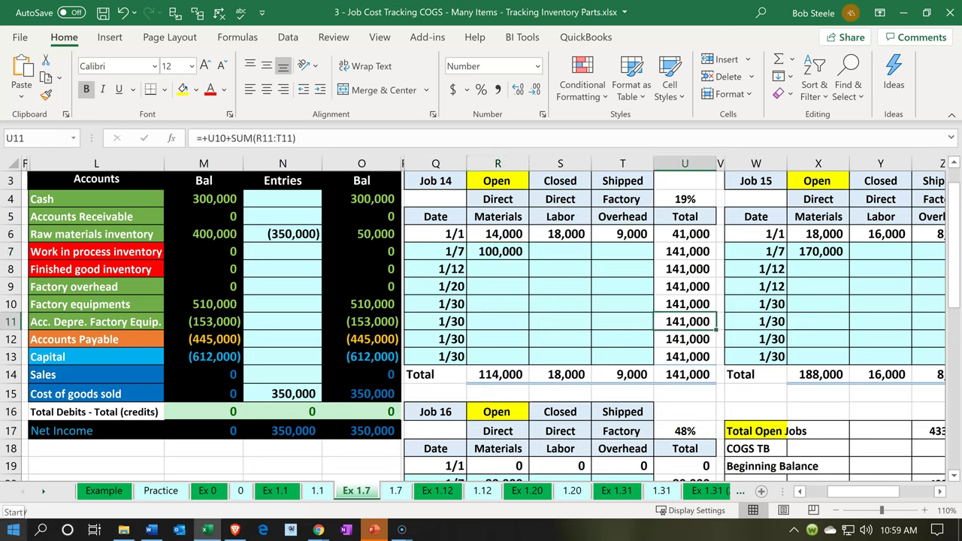
# - Inspect the formula behind the ending balance of cost of goods sold in the trial balance
pyautogui.click(230, 410)
pyautogui.doubleClick(373, 397)
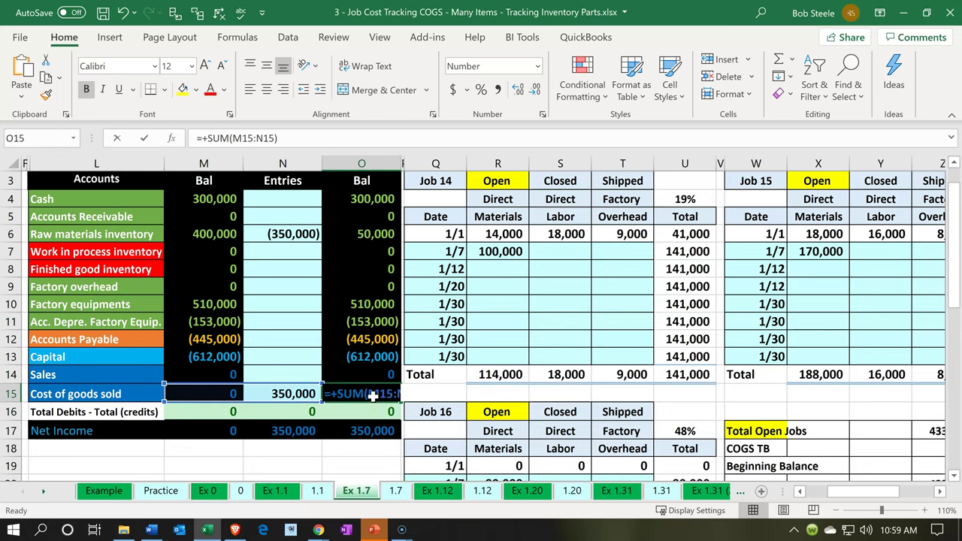
pyautogui.press('Return')
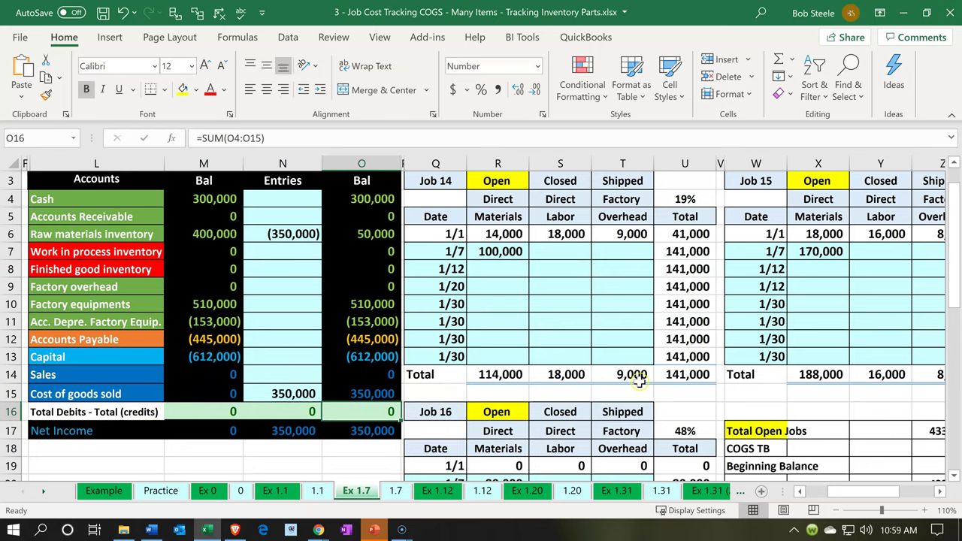
# - Review the total rows of Jobs 14 and 15 and inspect the formula behind Total Open Jobs
pyautogui.click(636, 380)
pyautogui.press('Right')
pyautogui.press('Right')
pyautogui.press('Right')
pyautogui.press('Right')
pyautogui.press('Right')
pyautogui.press('Right')
pyautogui.press('Right')
pyautogui.press('Right')
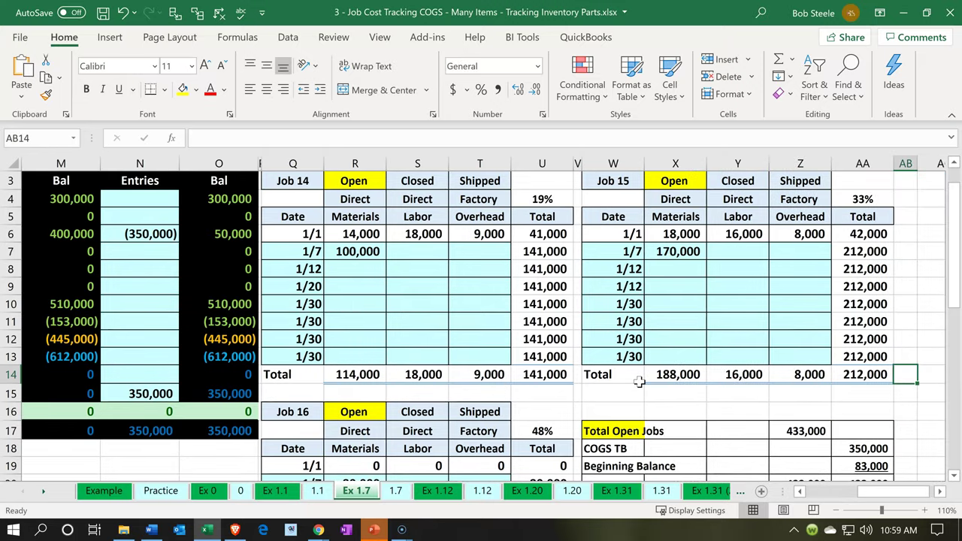
pyautogui.scroll(-1, 638, 382)
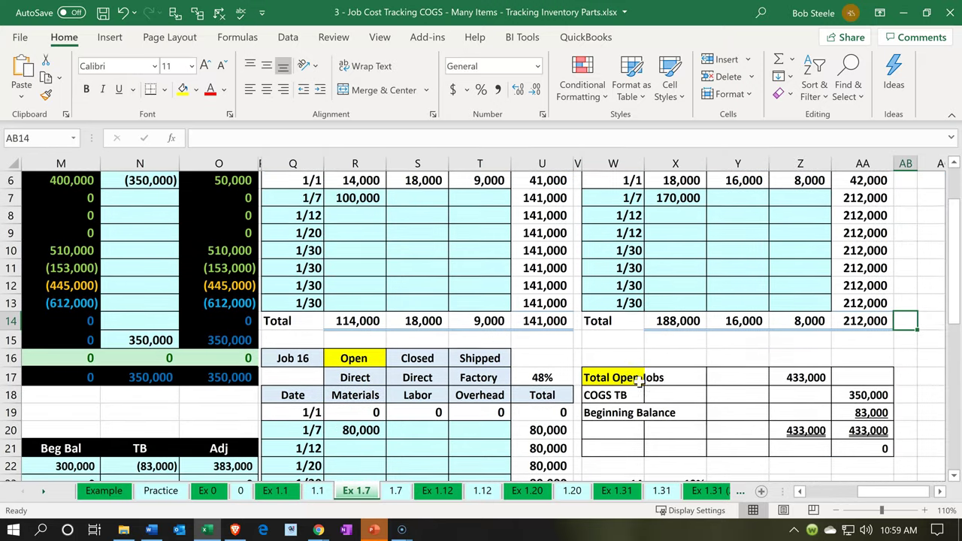
pyautogui.doubleClick(797, 373)
pyautogui.scroll(-1, 798, 368)
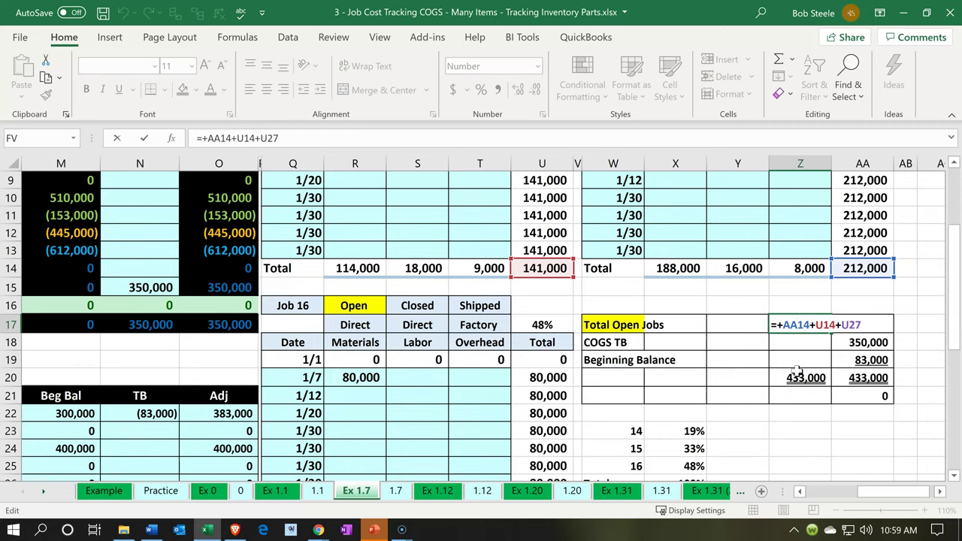
pyautogui.press('Return')
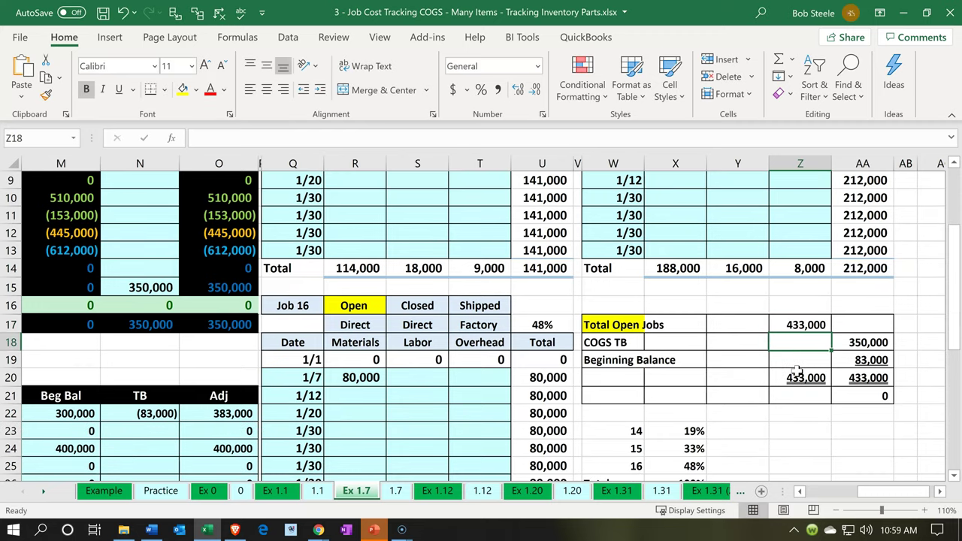
# - Inspect the Beginning Balance formula in the reconciliation and trace it to the 1/1 totals of Jobs 14 and 15
pyautogui.doubleClick(857, 360)
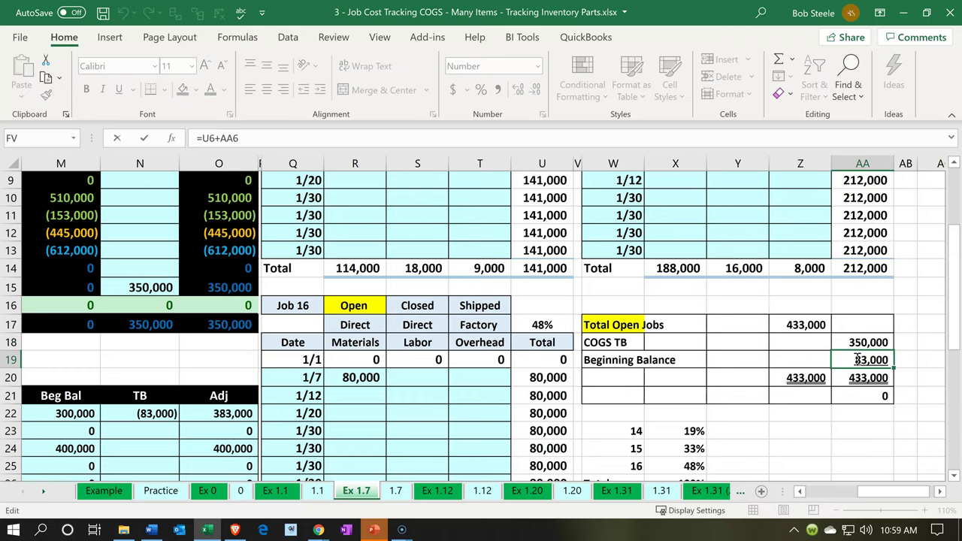
pyautogui.scroll(3, 857, 361)
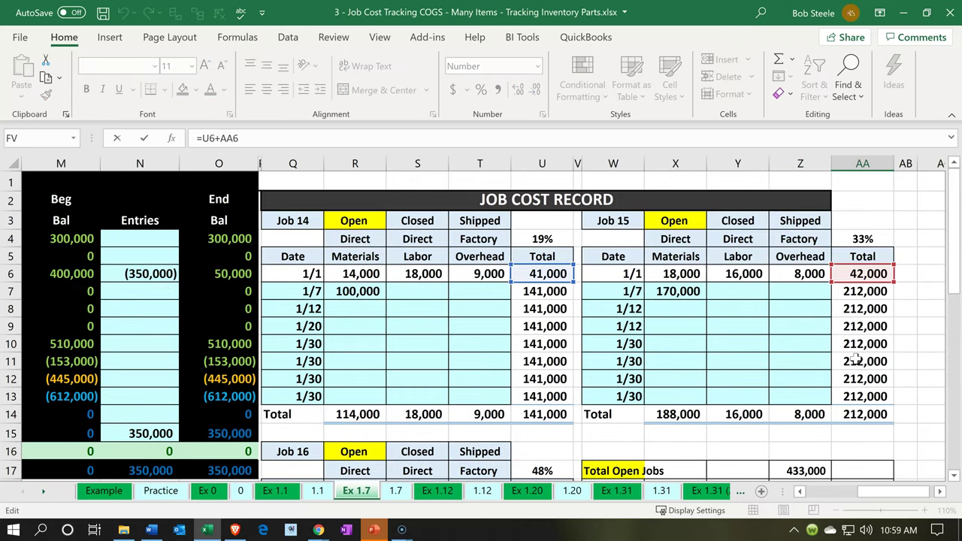
pyautogui.press('Return')
pyautogui.scroll(-1, 855, 358)
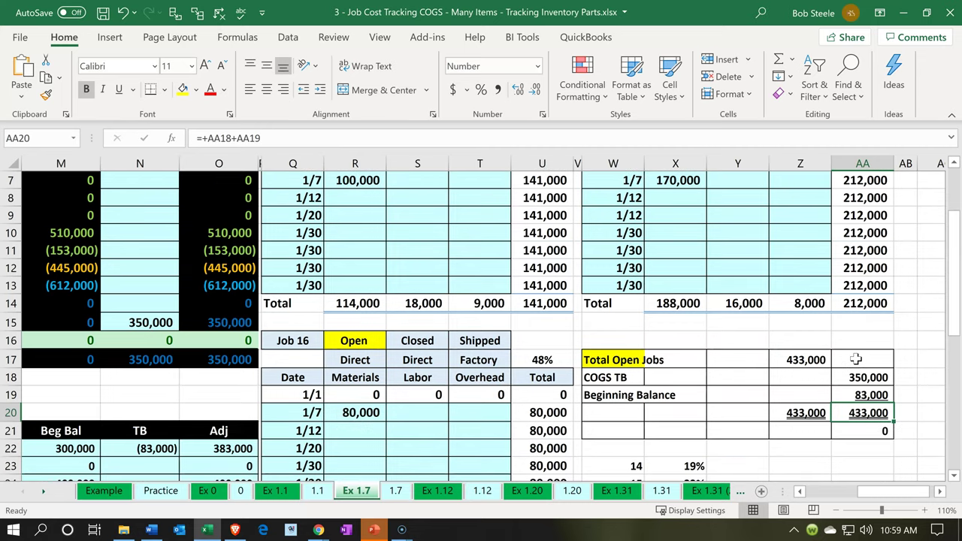
# - Compare the ending cost of goods sold balance in the trial balance with the Total Open Jobs formula
pyautogui.click(224, 323)
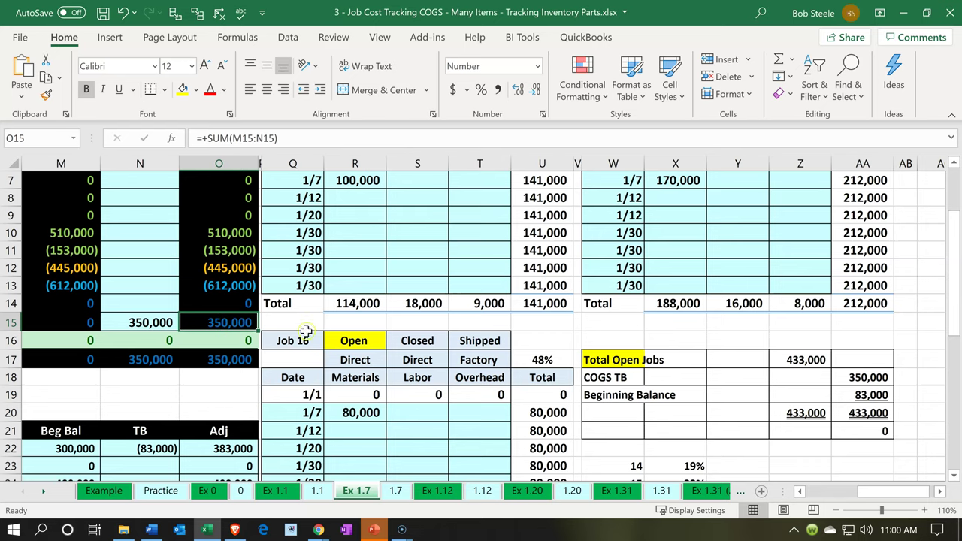
pyautogui.doubleClick(824, 360)
pyautogui.press('Return')
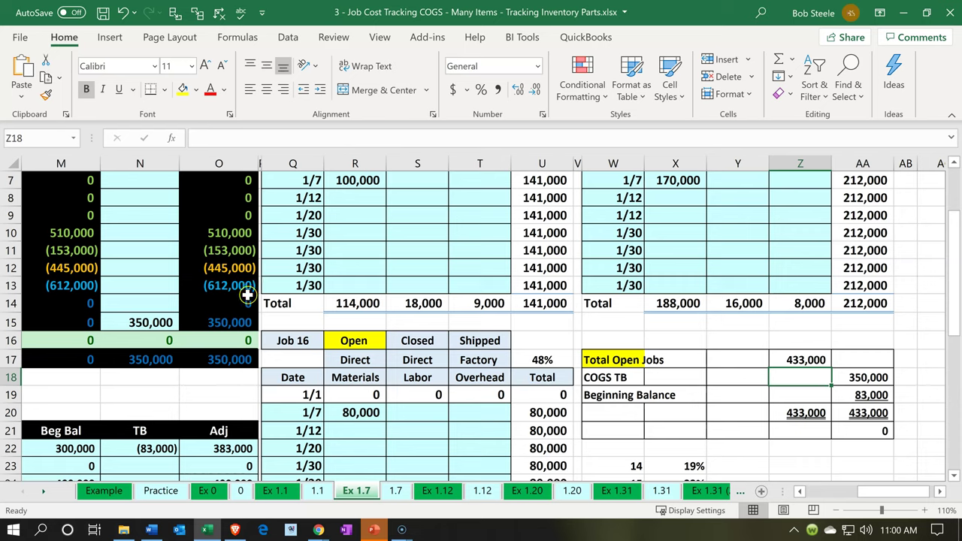
pyautogui.click(237, 317)
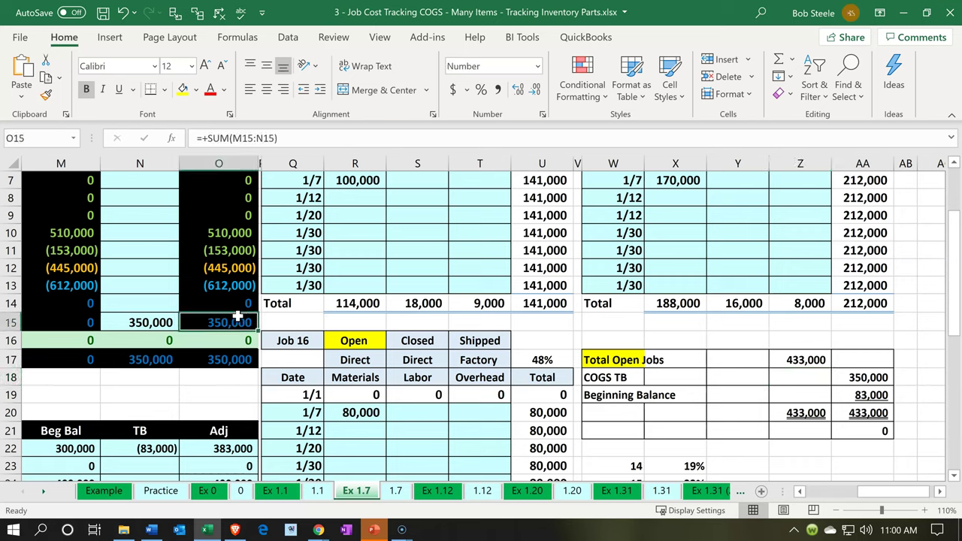
pyautogui.click(336, 344)
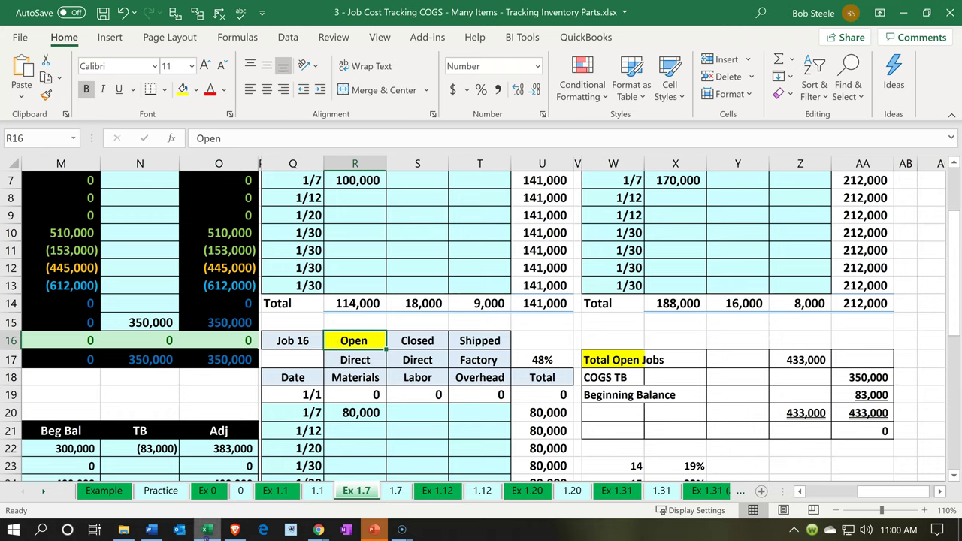
# - Switch to Xero and start a new Spend Money transaction paid from the Checking Account
pyautogui.click(402, 530)
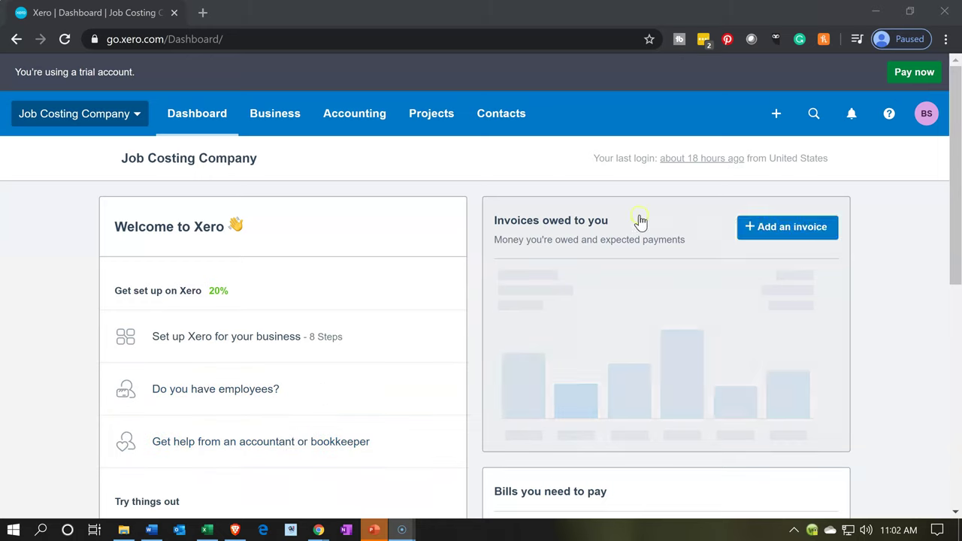
pyautogui.click(775, 116)
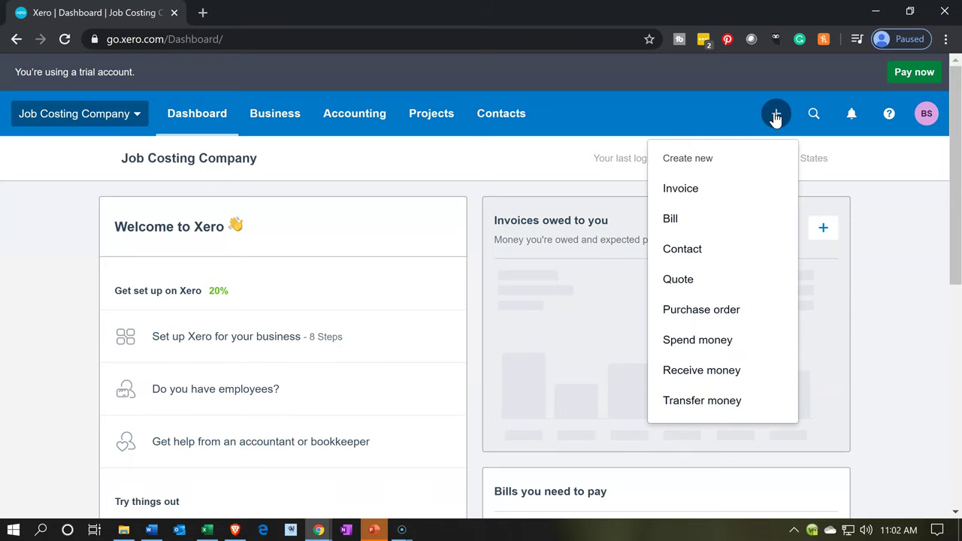
pyautogui.click(728, 342)
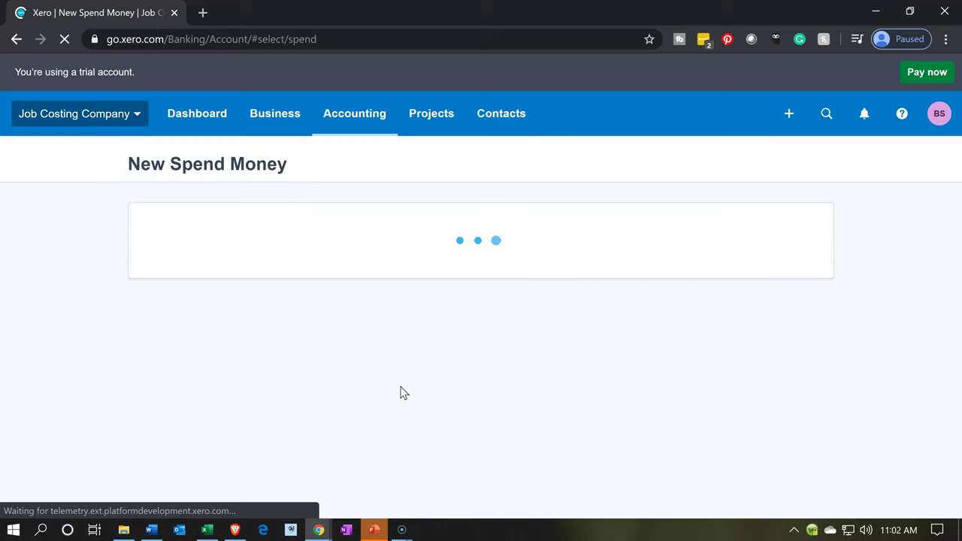
pyautogui.click(398, 385)
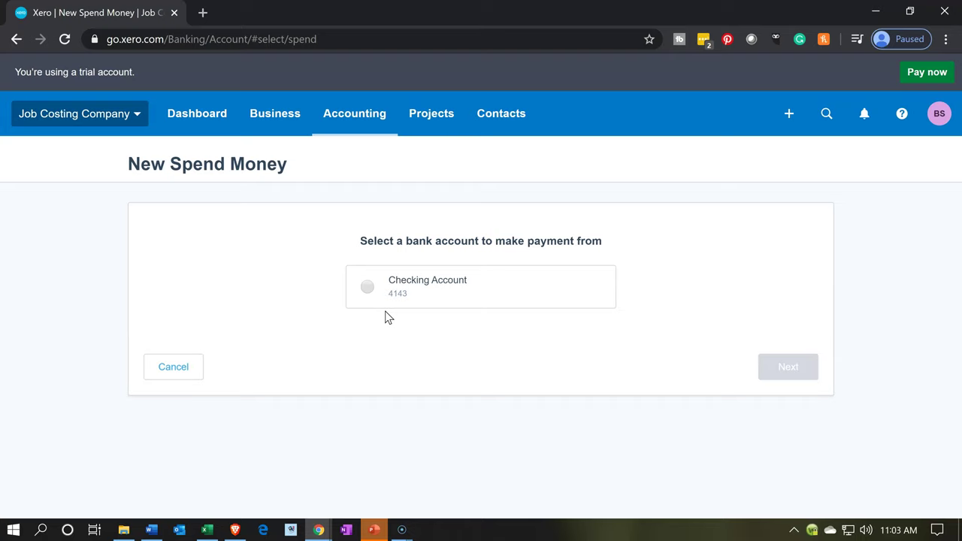
pyautogui.click(364, 290)
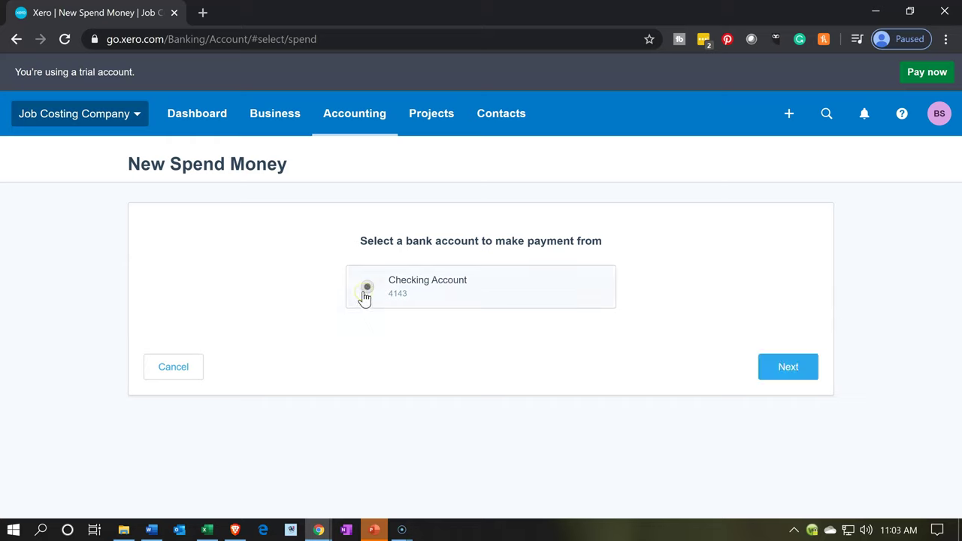
pyautogui.click(548, 372)
pyautogui.click(794, 367)
pyautogui.click(796, 367)
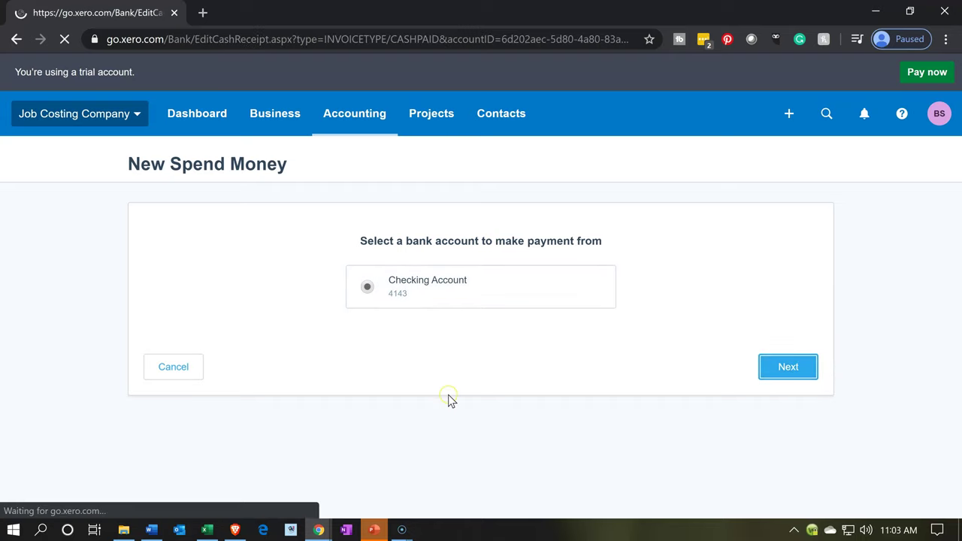
# - Set the payee of the new Spend Money transaction to the existing contact Misc
pyautogui.click(175, 270)
pyautogui.write('mi')
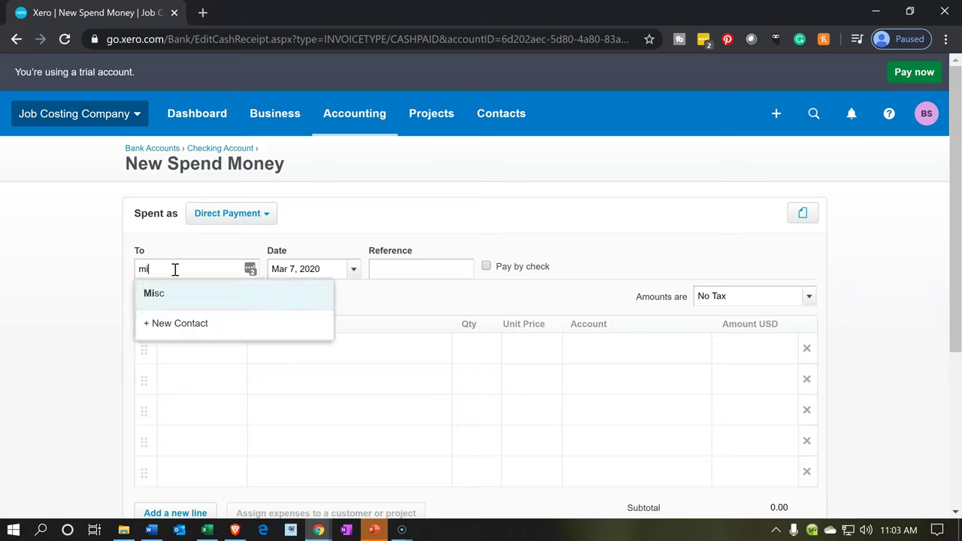
pyautogui.press('Tab')
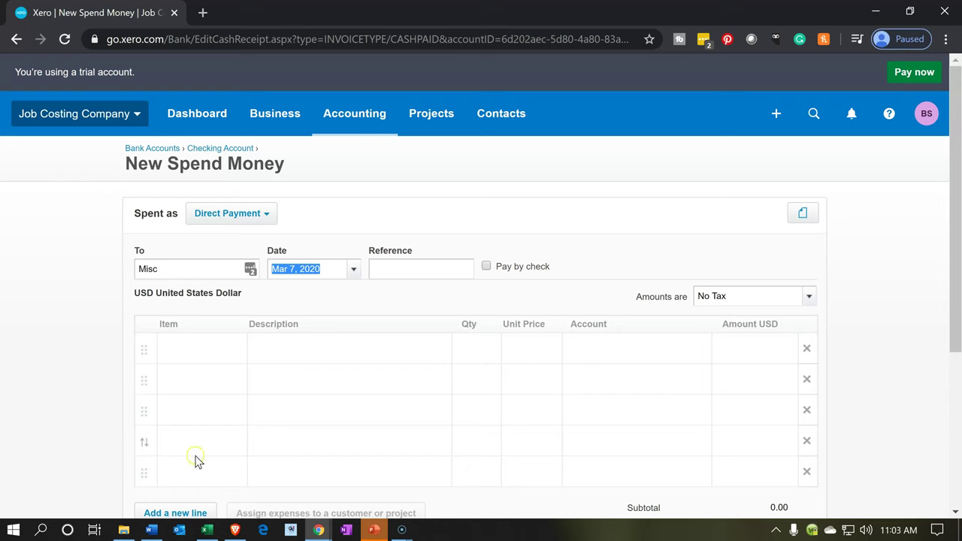
# - Consult the job cost dates in the Excel worksheet and set the payment date in Xero to Dec 31, 2019
pyautogui.click(211, 531)
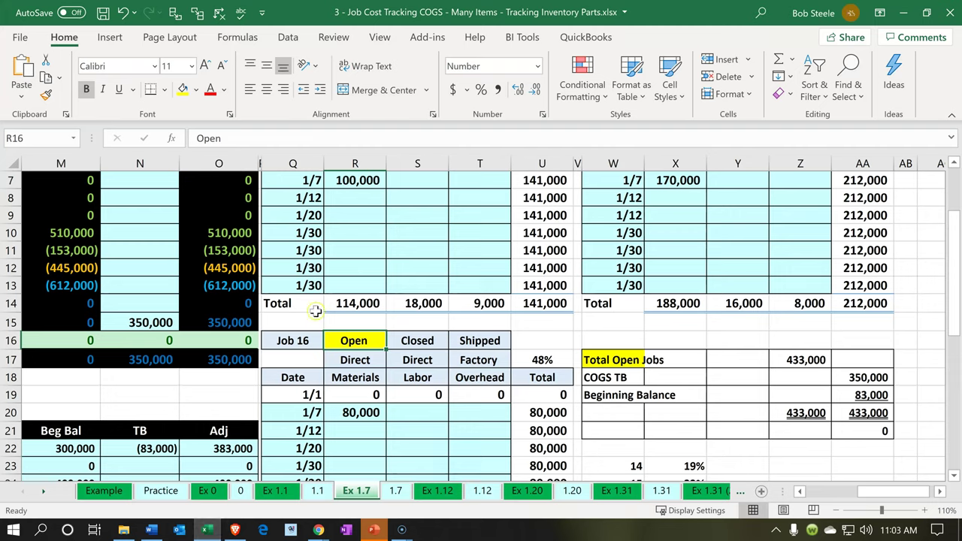
pyautogui.click(204, 531)
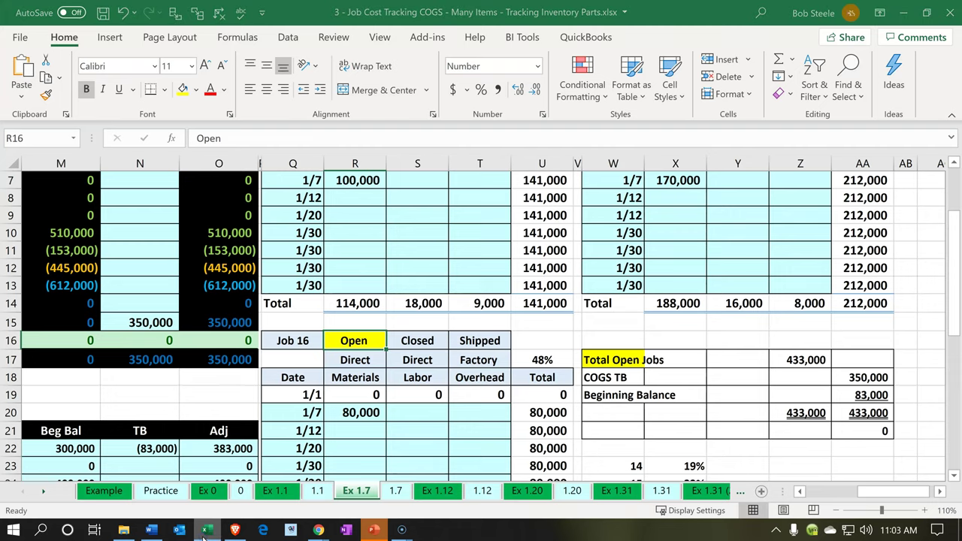
pyautogui.click(357, 269)
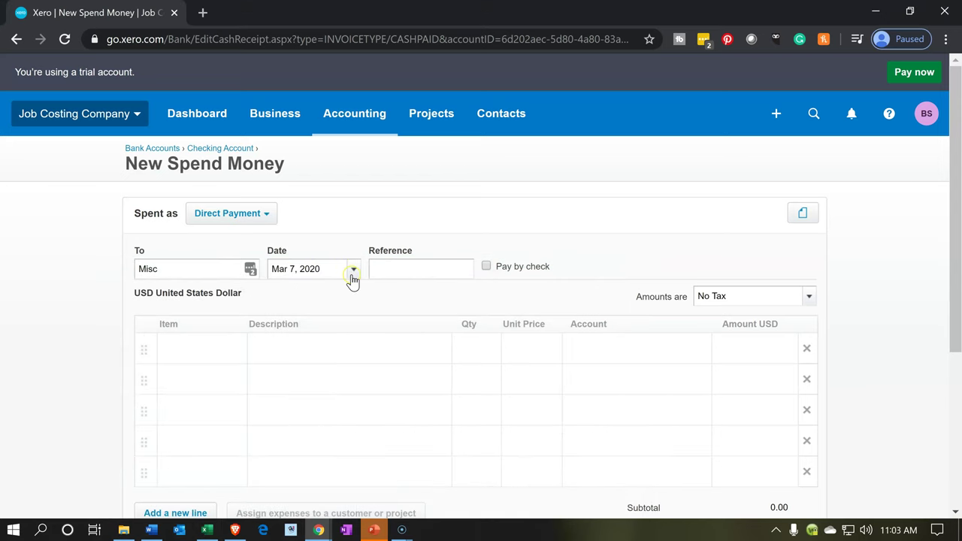
pyautogui.click(285, 271)
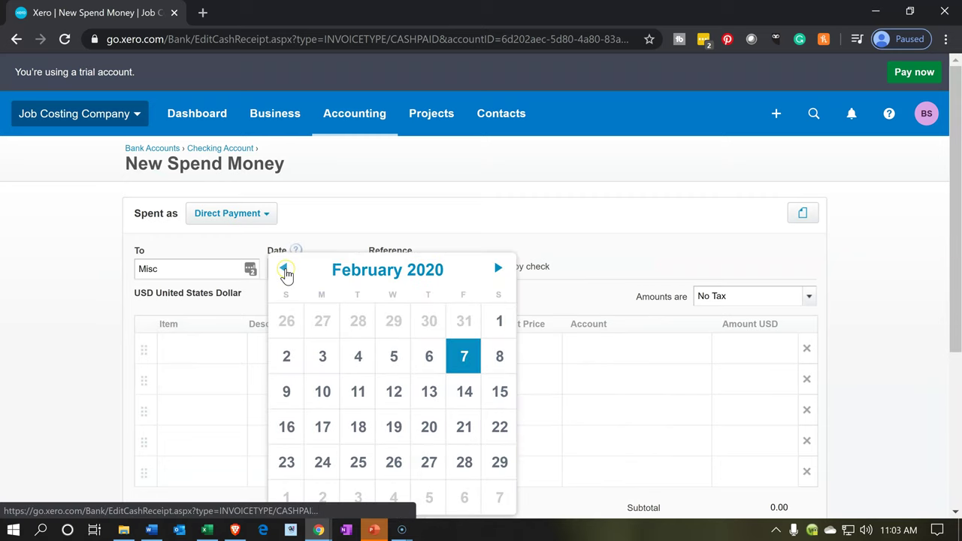
pyautogui.click(285, 271)
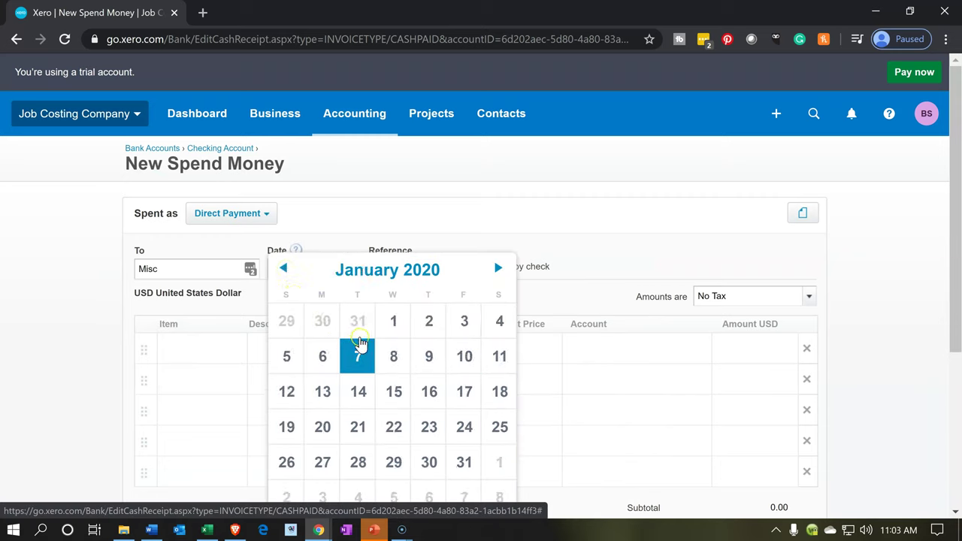
pyautogui.click(358, 336)
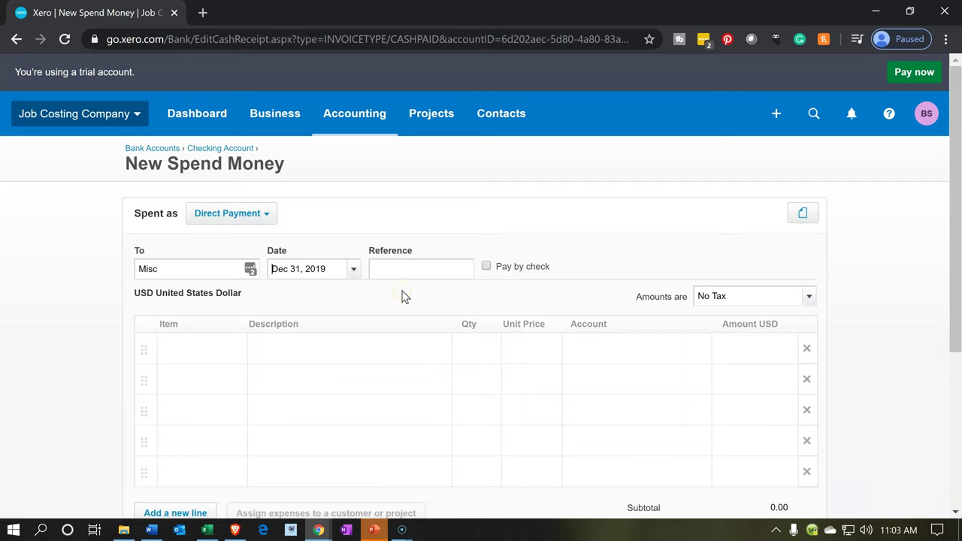
pyautogui.scroll(-1, 402, 295)
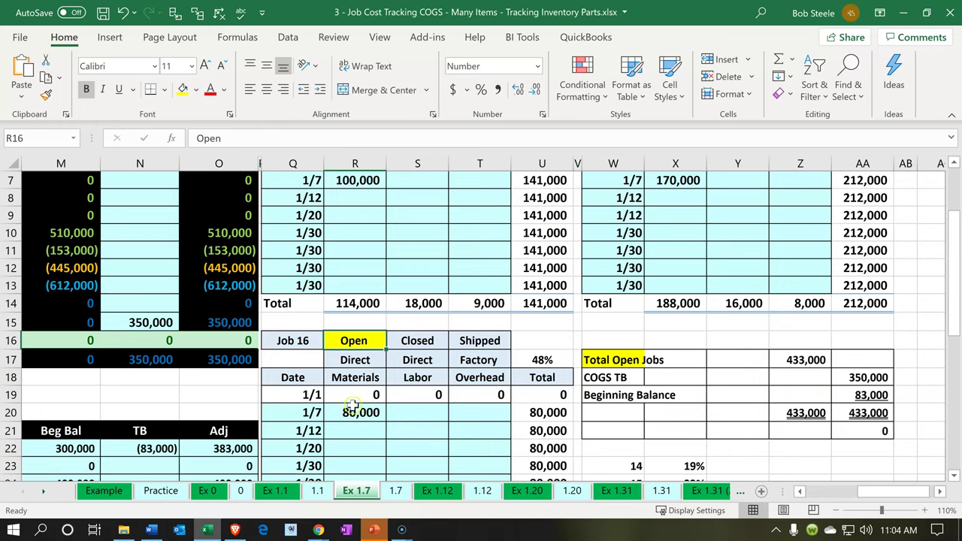
# - Look up Job 14's direct materials amount for 1/7 in the job cost record
pyautogui.click(372, 391)
pyautogui.scroll(2, 371, 391)
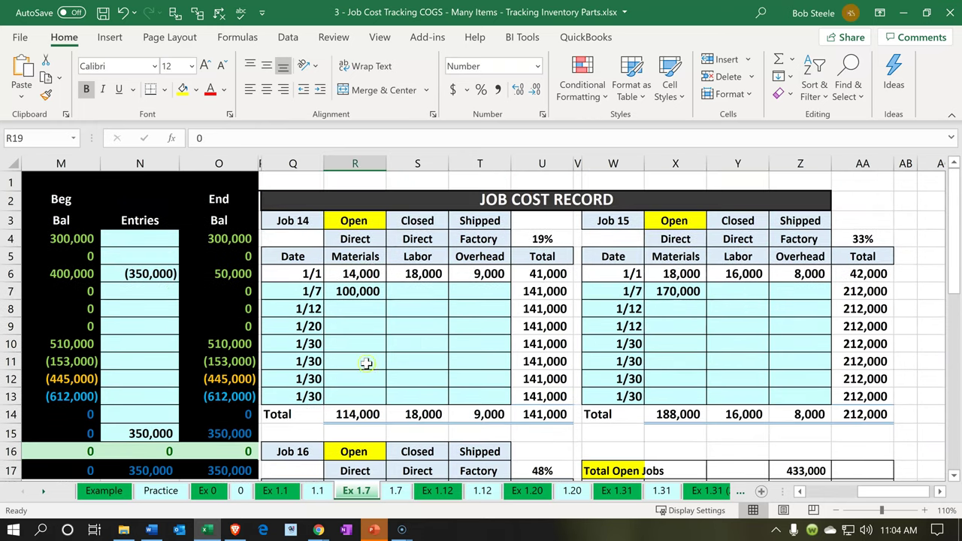
pyautogui.click(355, 293)
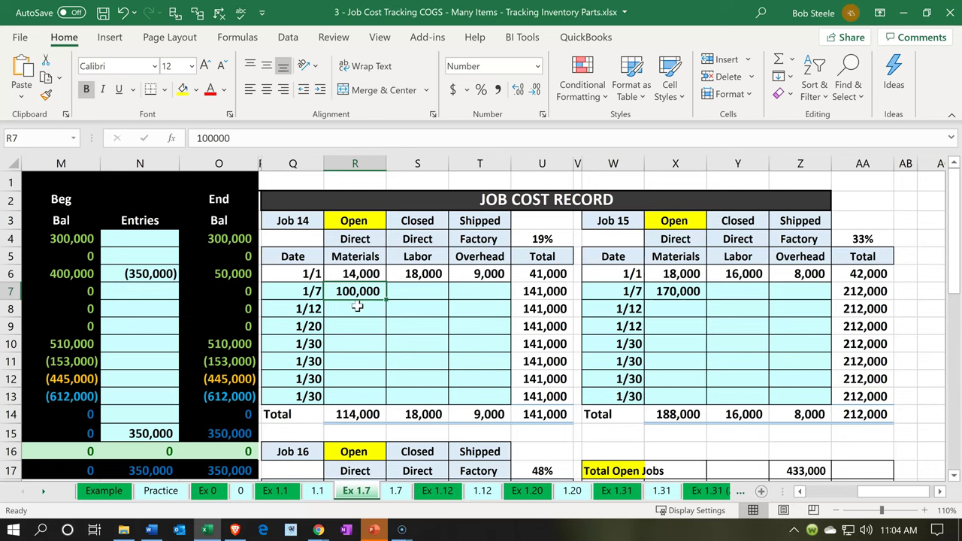
# - Switch to Xero and fill the first line with the Cement render item at a unit price of 15,000
pyautogui.click(213, 533)
pyautogui.click(203, 288)
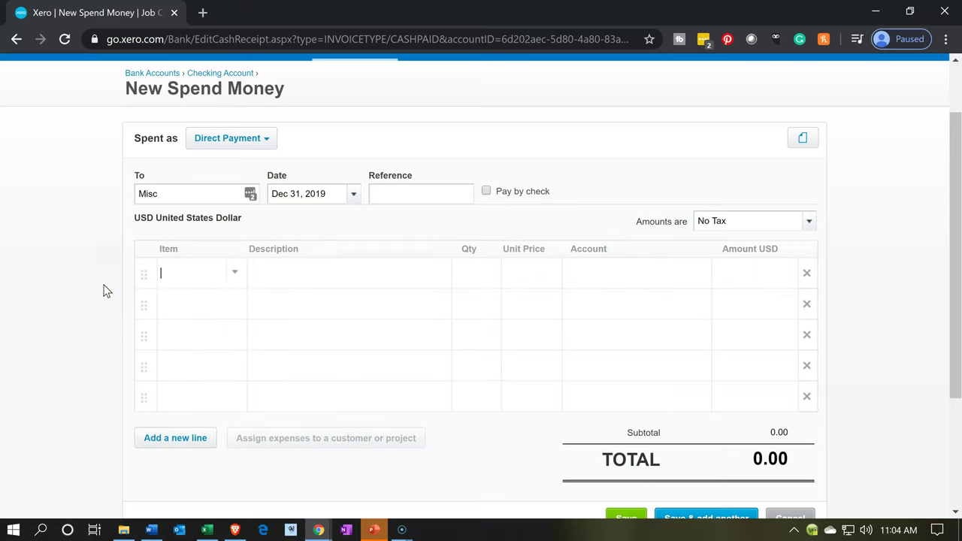
pyautogui.write('Cem')
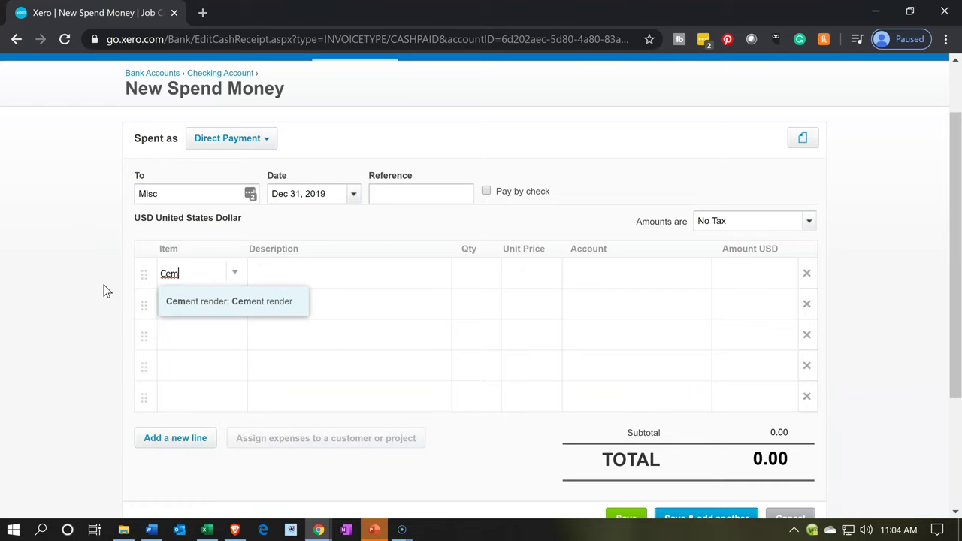
pyautogui.press('Tab')
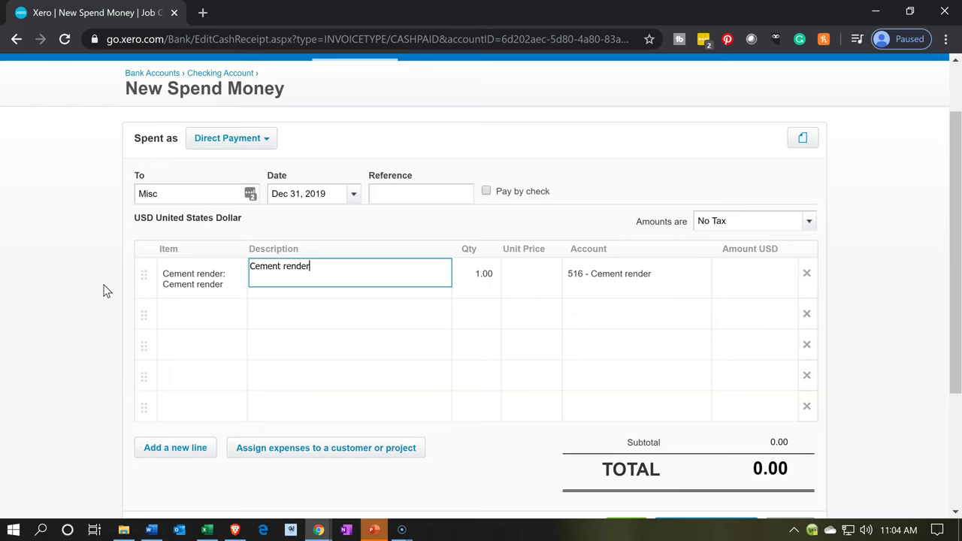
pyautogui.press('Tab')
pyautogui.press('Tab')
pyautogui.write('1500')
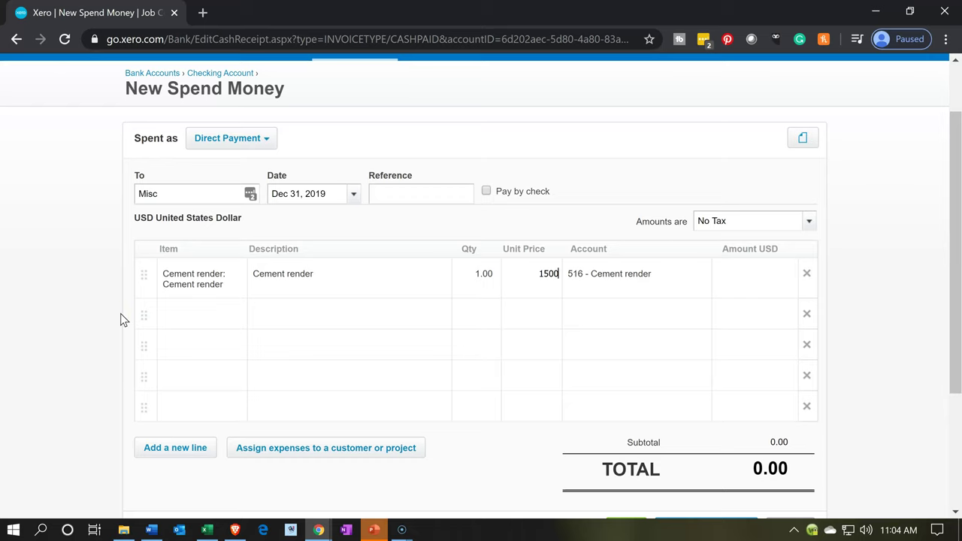
pyautogui.write('0')
pyautogui.press('Tab')
# - Fill the second line with the Wood finishing item at a unit price of 10,000
pyautogui.click(30, 385)
pyautogui.write('Wea')
pyautogui.press('BackSpace')
pyautogui.press('BackSpace')
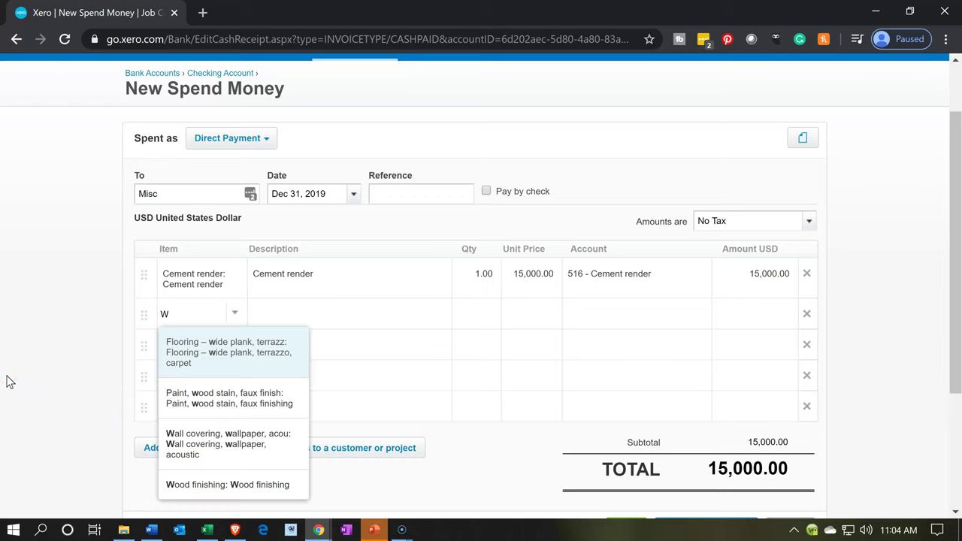
pyautogui.write('oo')
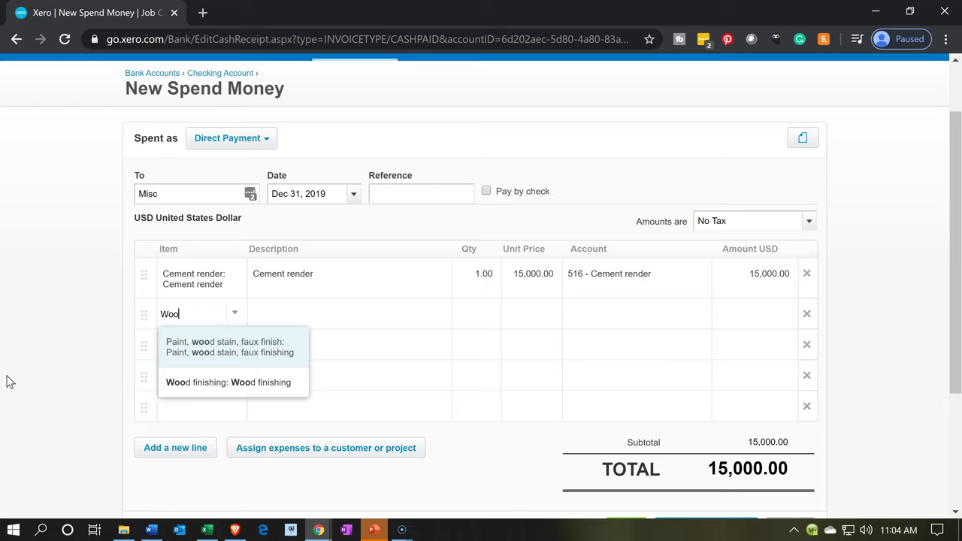
pyautogui.press('Down')
pyautogui.press('Tab')
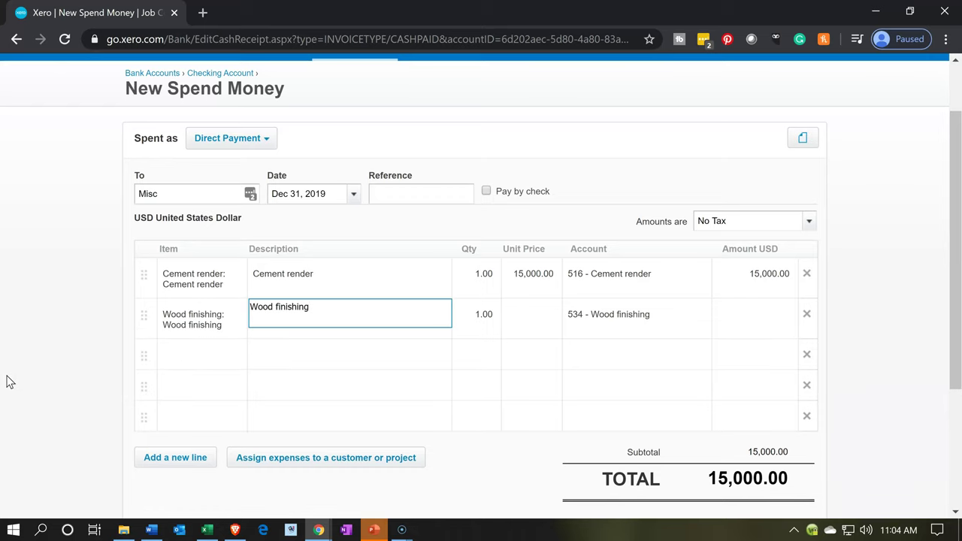
pyautogui.press('Tab')
pyautogui.press('Tab')
pyautogui.write('10000')
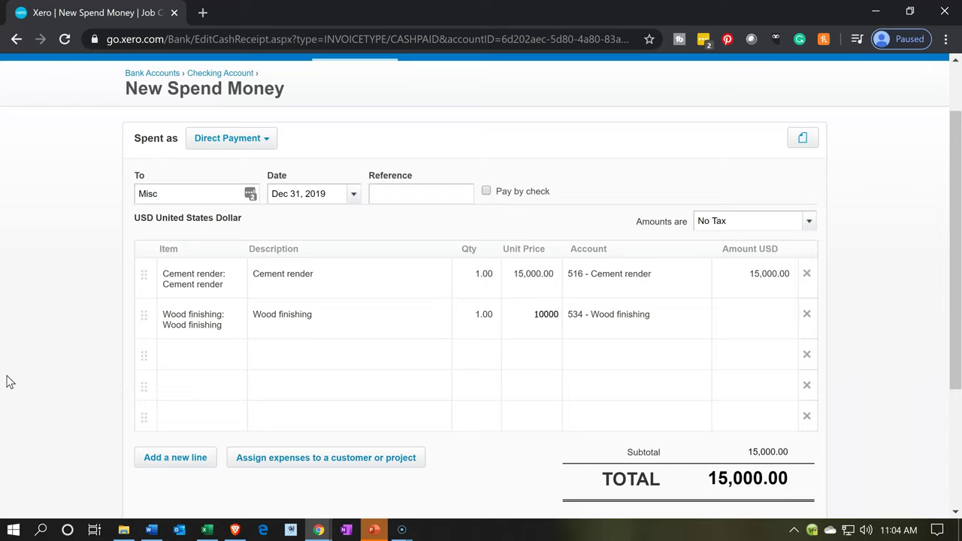
pyautogui.press('Tab')
pyautogui.press('Tab')
pyautogui.press('Tab')
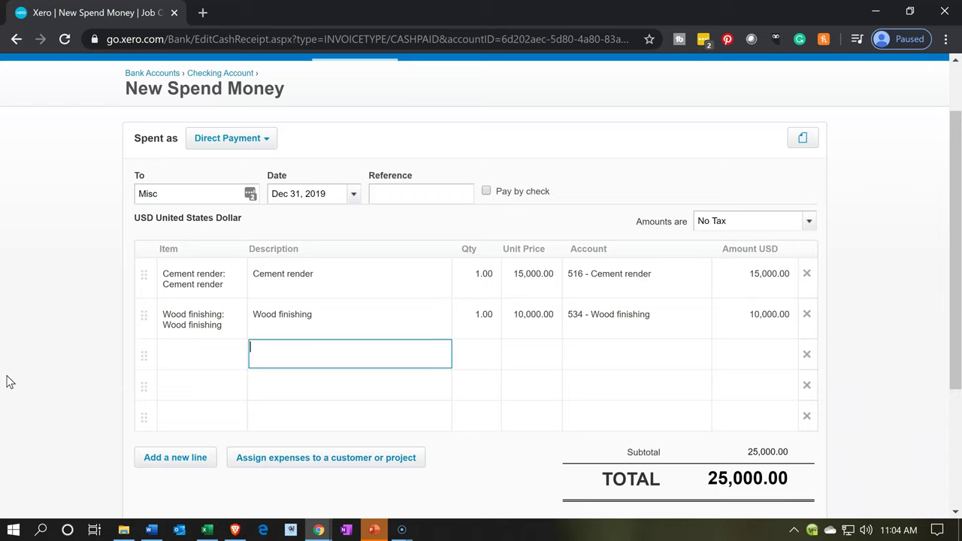
# - Fill the third line with the Wall covering, wallpaper, acoustic item at a unit price of 8,000
pyautogui.click(221, 357)
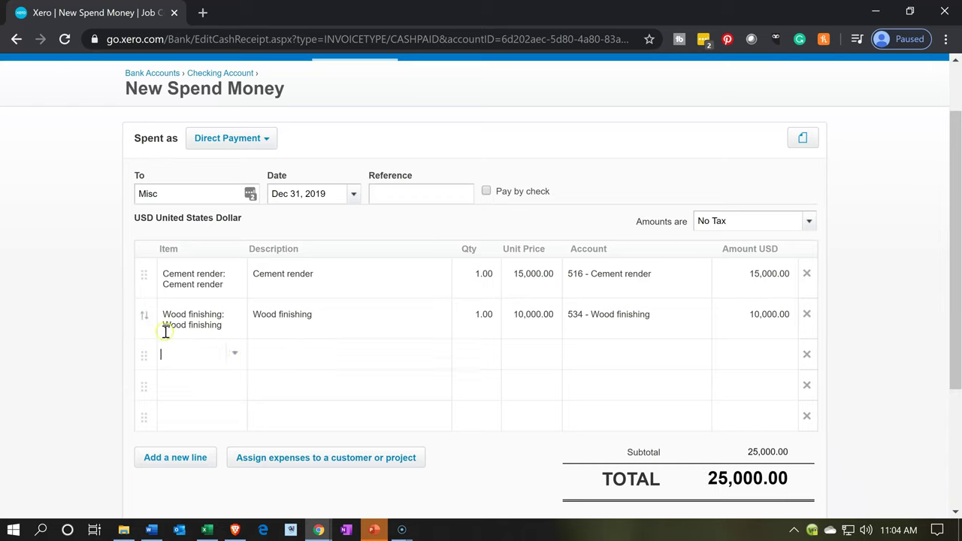
pyautogui.write('Wall')
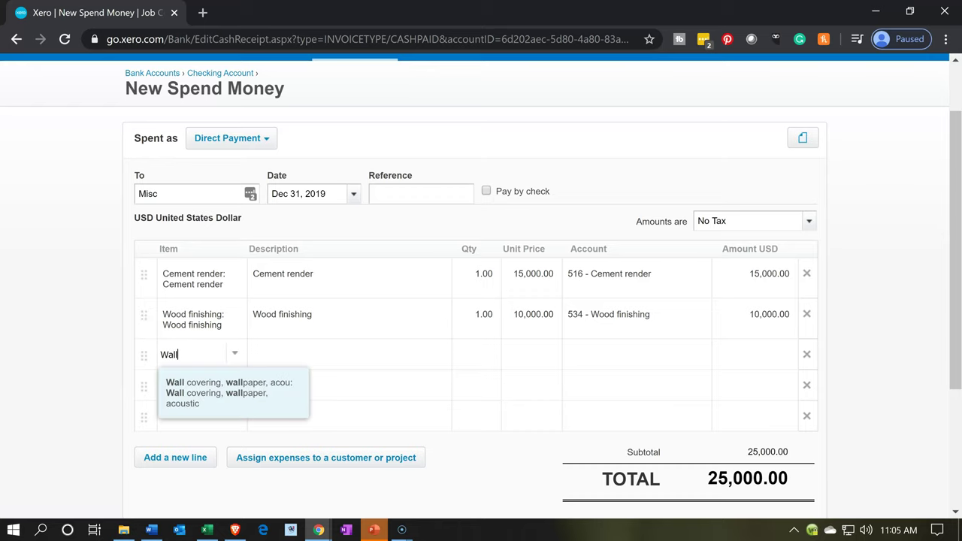
pyautogui.press('Tab')
pyautogui.press('Tab')
pyautogui.press('Tab')
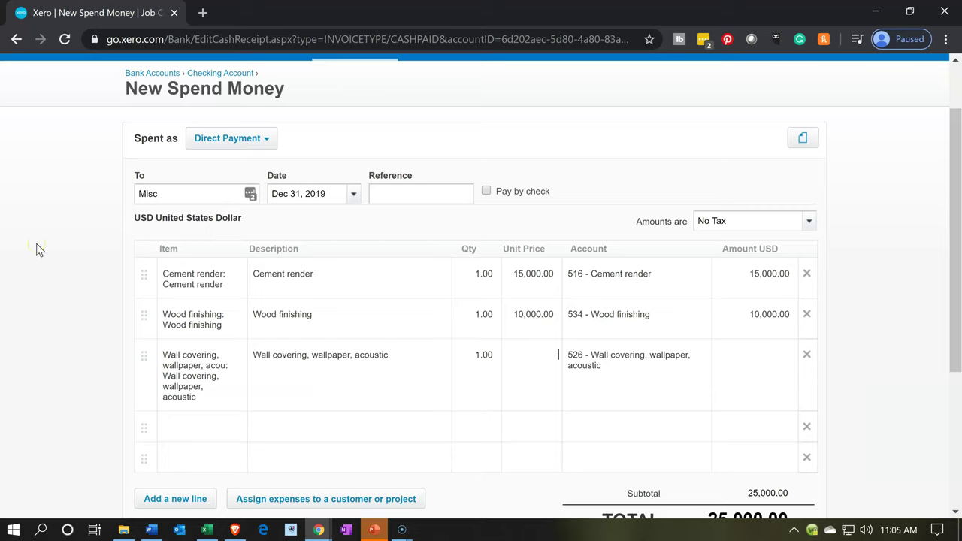
pyautogui.write('16000')
pyautogui.press('BackSpace')
pyautogui.press('BackSpace')
pyautogui.press('BackSpace')
pyautogui.press('BackSpace')
pyautogui.press('BackSpace')
pyautogui.write('8000')
pyautogui.press('Tab')
pyautogui.press('Tab')
pyautogui.press('Tab')
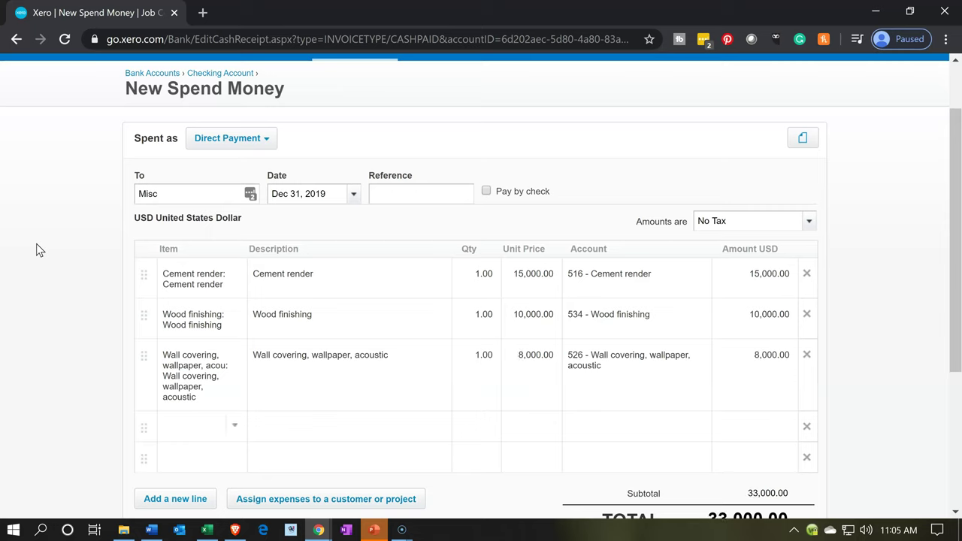
# - Fill the fourth line with the Stucco item at a unit price of 16,000
pyautogui.write('Stucc')
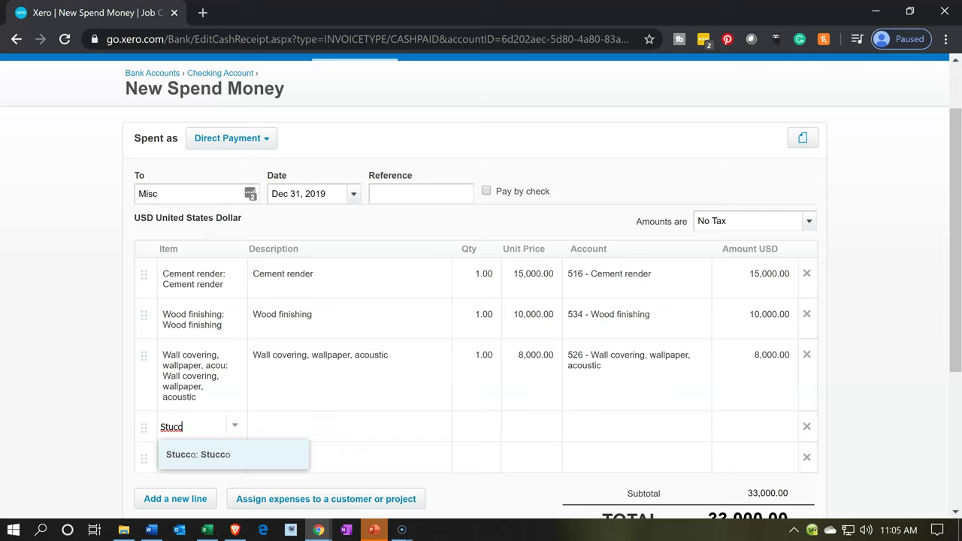
pyautogui.press('Tab')
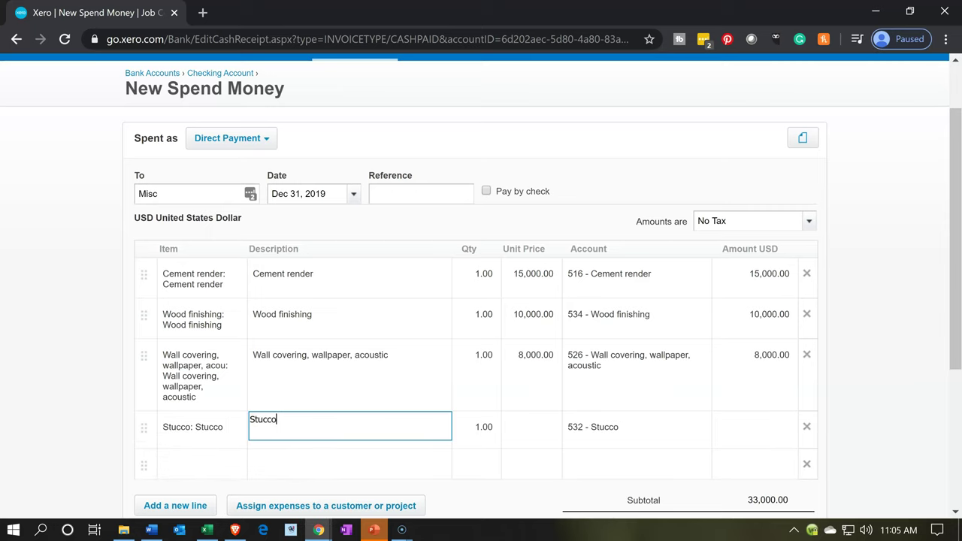
pyautogui.press('Tab')
pyautogui.press('Tab')
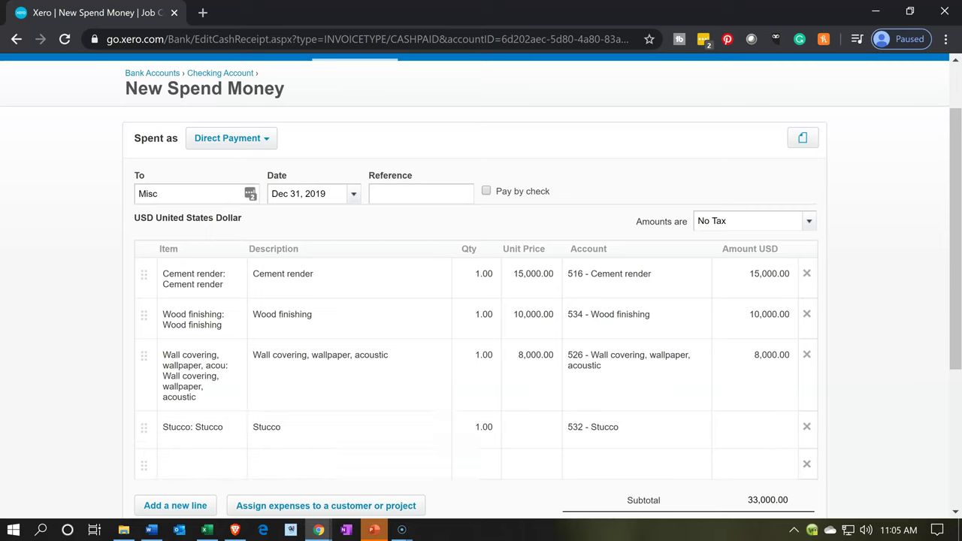
pyautogui.write('16000')
pyautogui.press('Tab')
pyautogui.press('Tab')
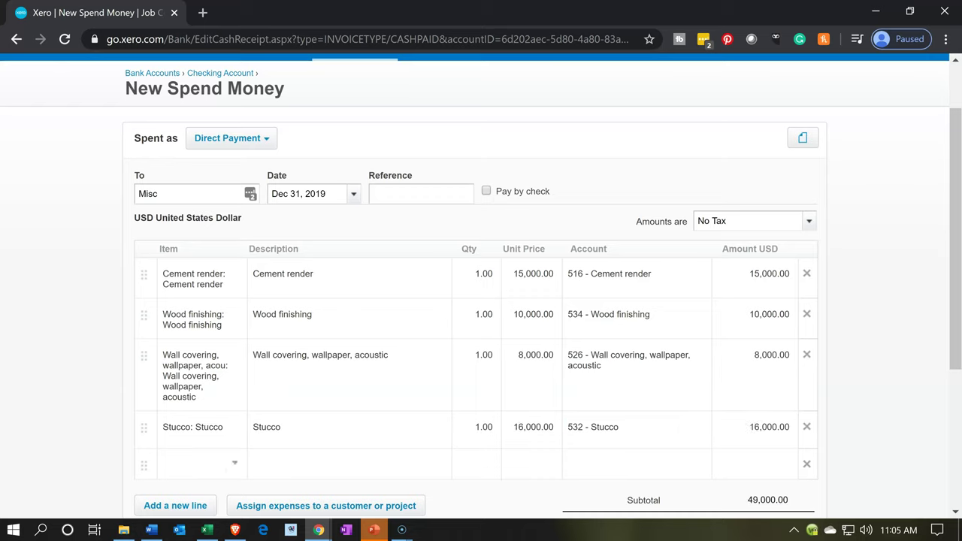
# - Fill the fifth line with the Paint, wood stain, faux finishing item at a unit price of 12,000
pyautogui.write('Pai')
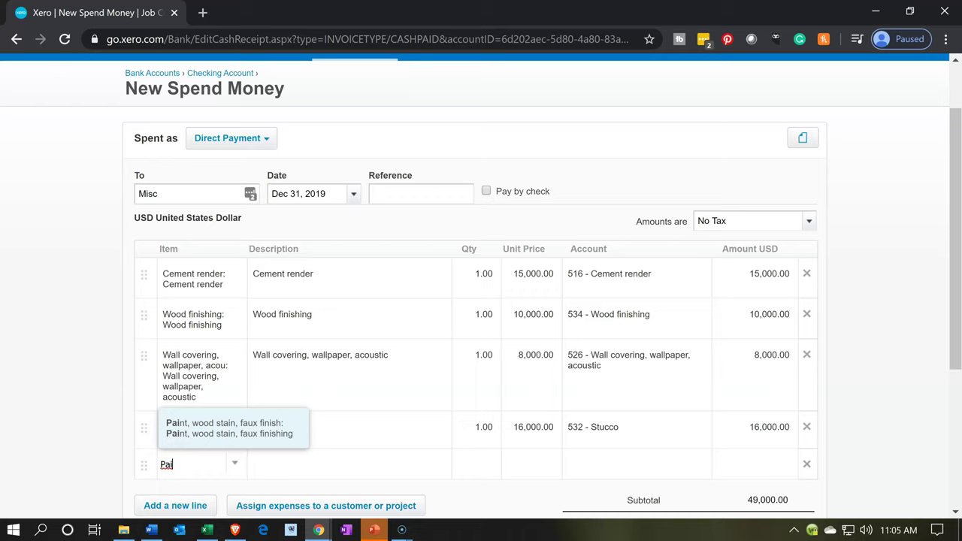
pyautogui.press('Tab')
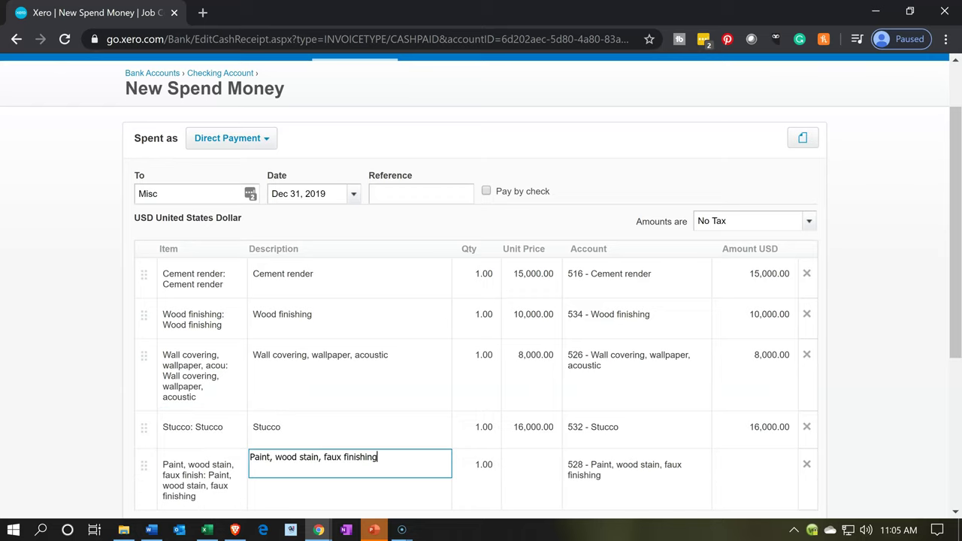
pyautogui.press('Tab')
pyautogui.press('Tab')
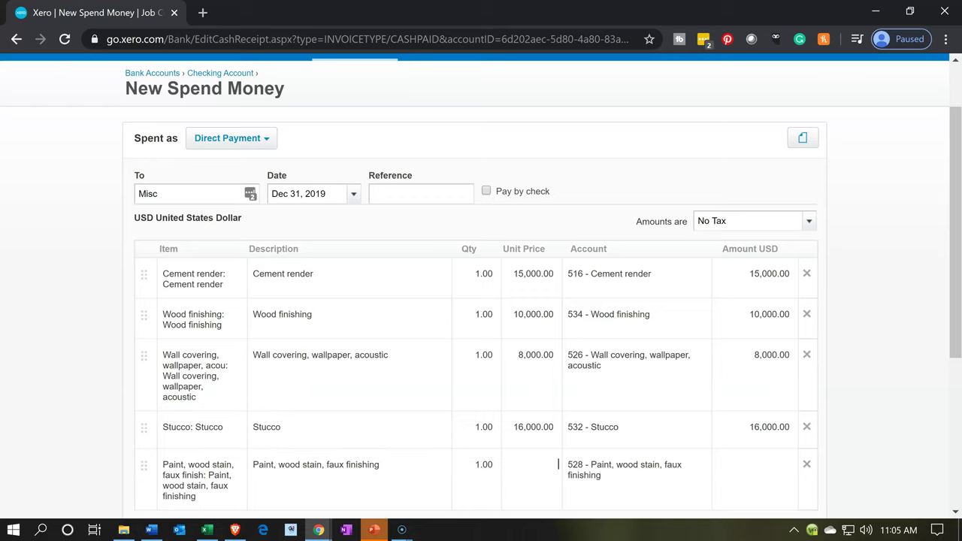
pyautogui.write('12,000')
pyautogui.press('Tab')
pyautogui.press('Tab')
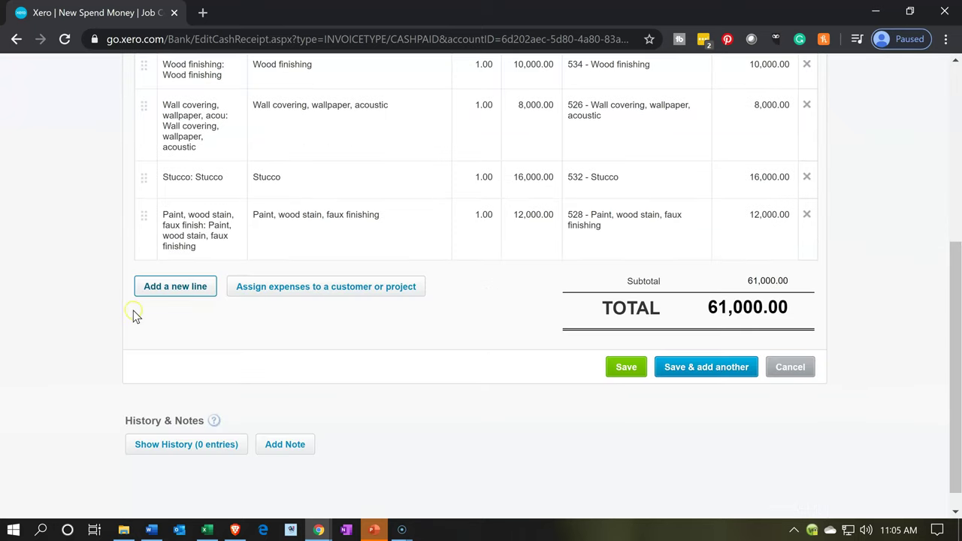
# - Add a sixth line for the Marble item at a unit price of 25,000
pyautogui.click(157, 287)
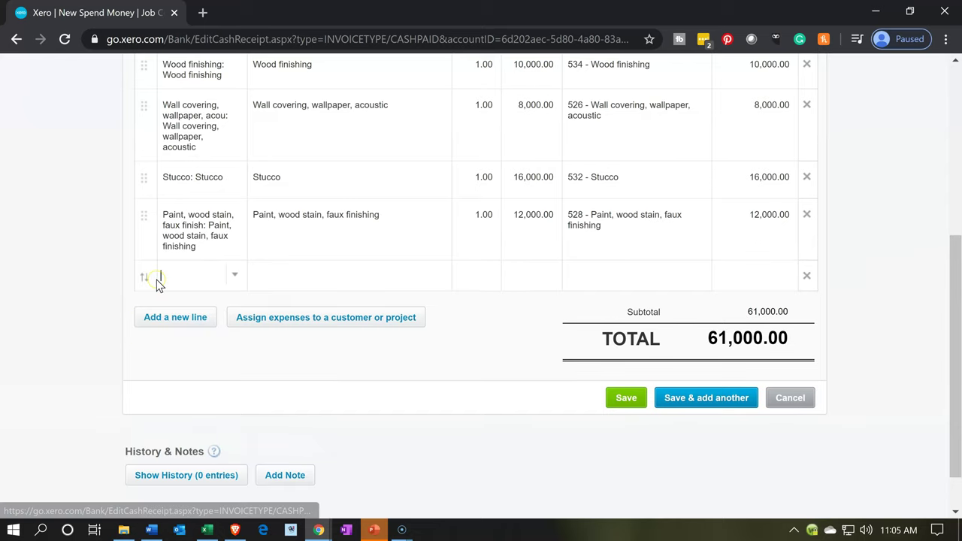
pyautogui.write('Mar')
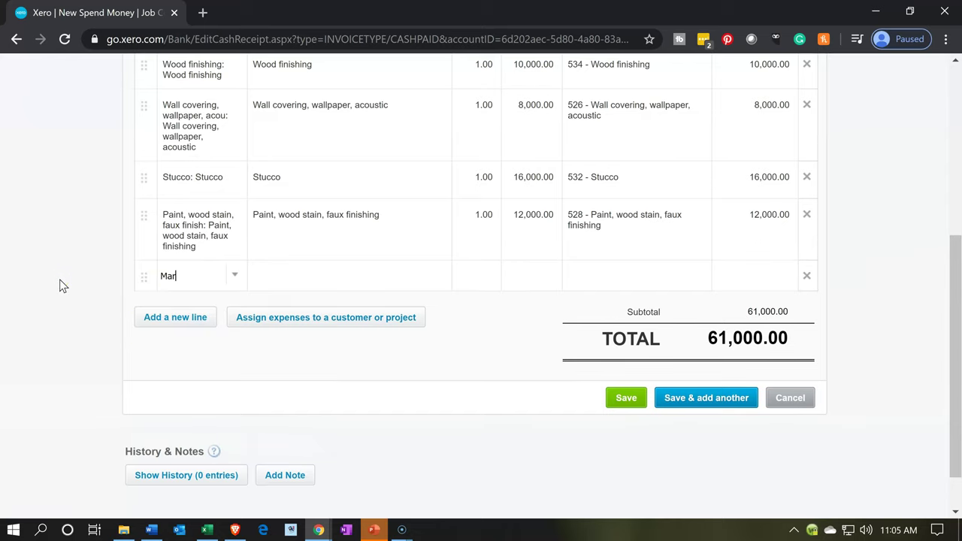
pyautogui.write('ble')
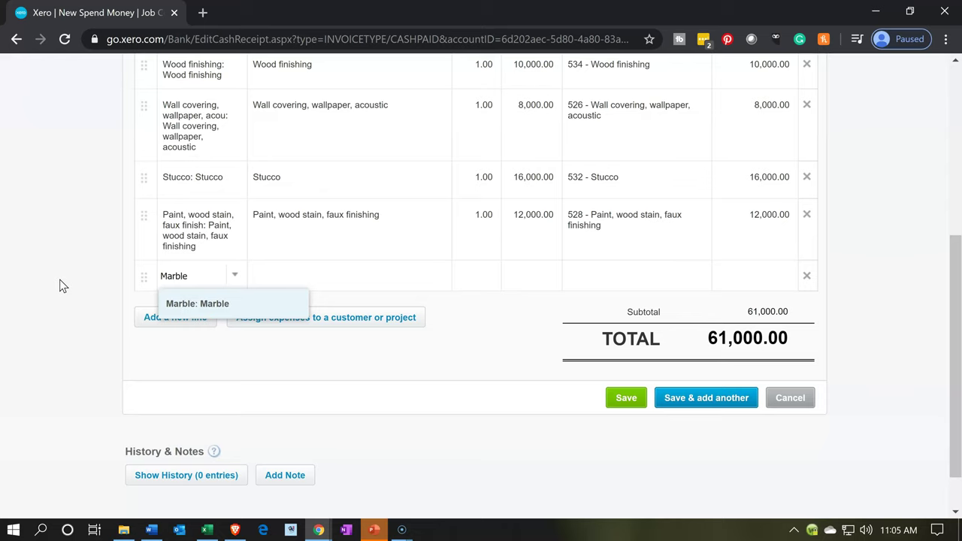
pyautogui.press('Tab')
pyautogui.press('Tab')
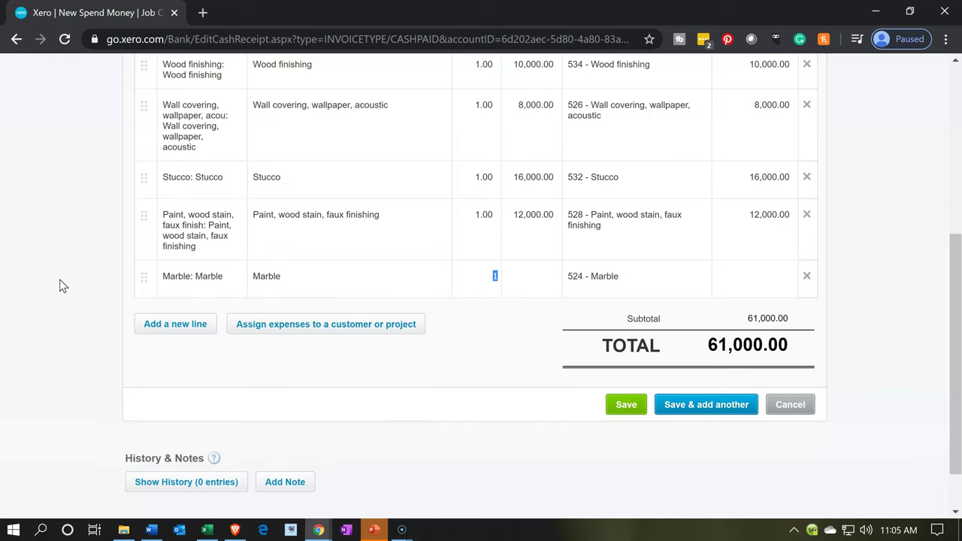
pyautogui.press('Tab')
pyautogui.write('25000')
pyautogui.press('Tab')
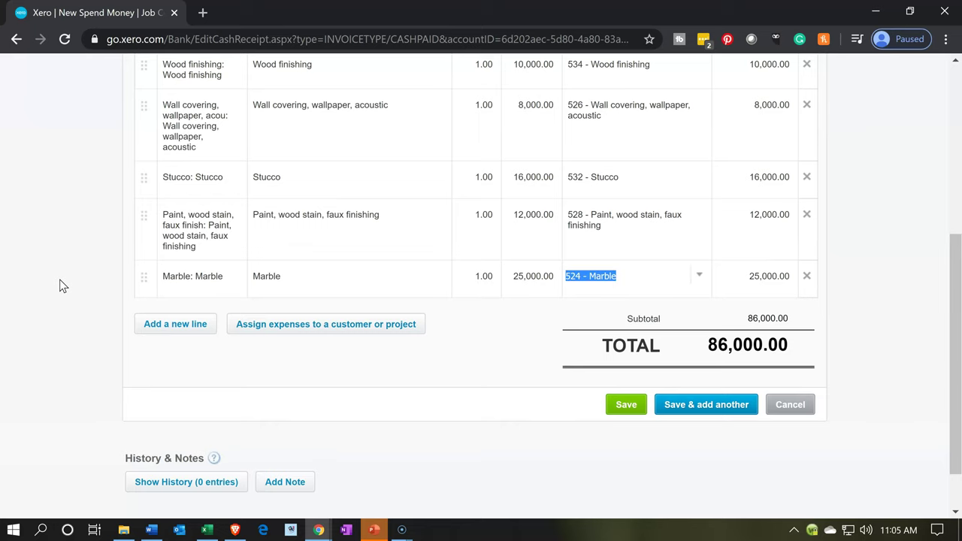
# - Add a seventh line for the Flooring – wide plank, terrazzo, carpet item at a unit price of 14,000
pyautogui.click(154, 331)
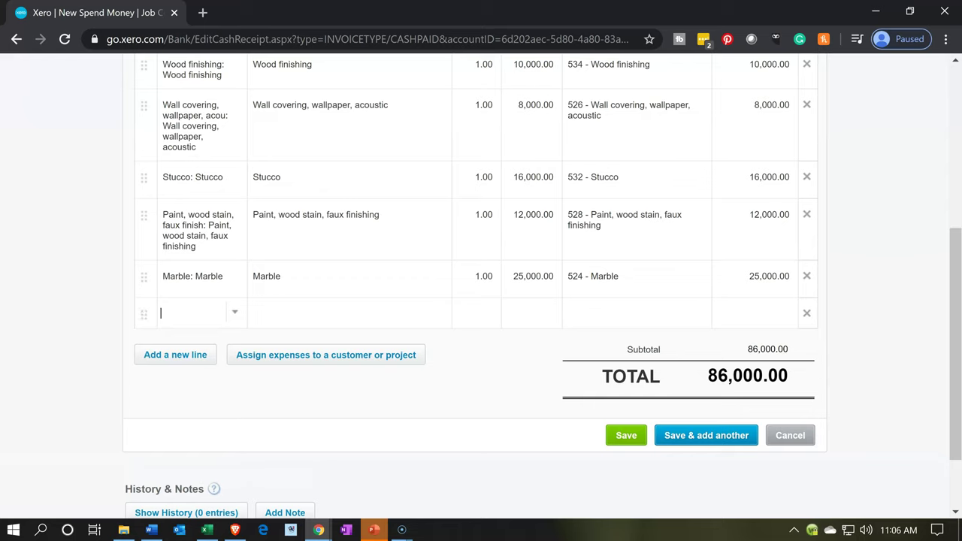
pyautogui.write('Floo')
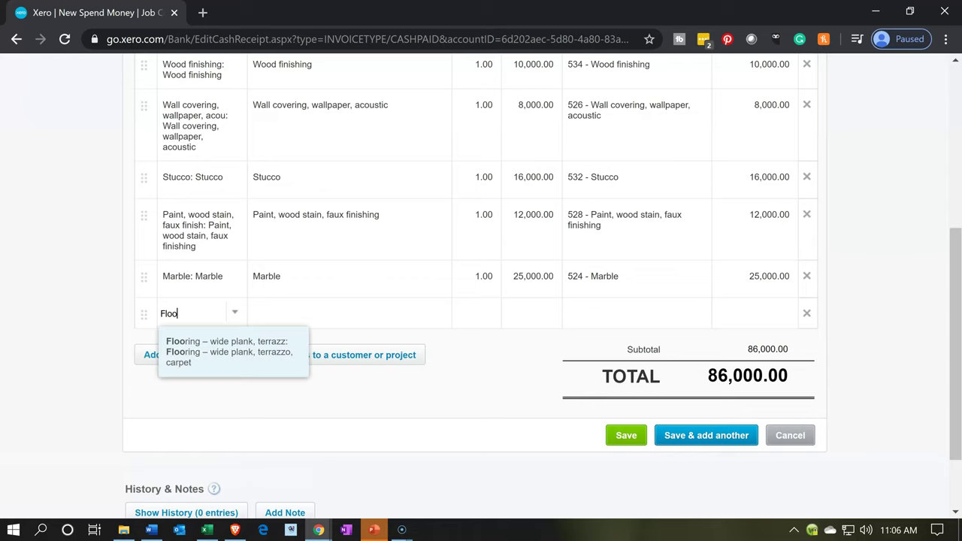
pyautogui.press('Tab')
pyautogui.press('Tab')
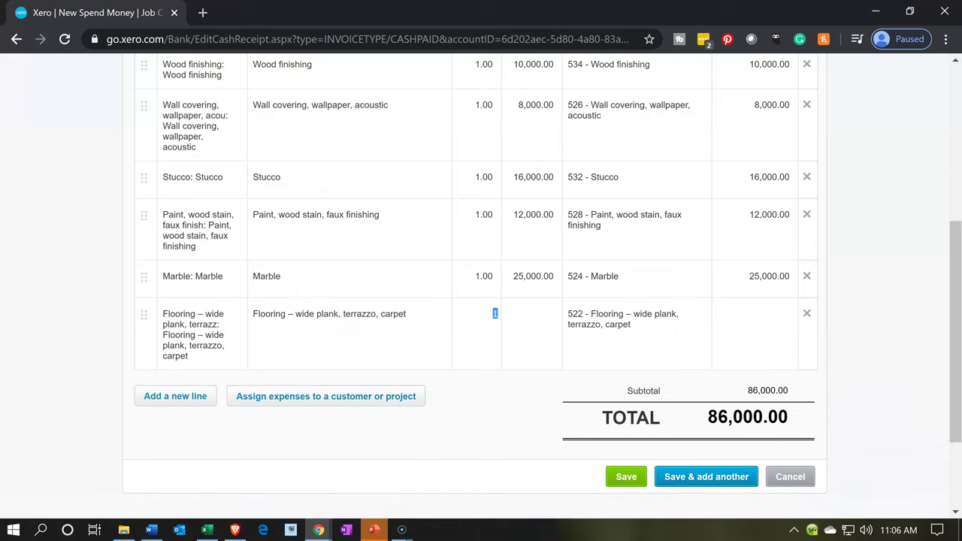
pyautogui.press('Tab')
pyautogui.write('14000')
pyautogui.press('Tab')
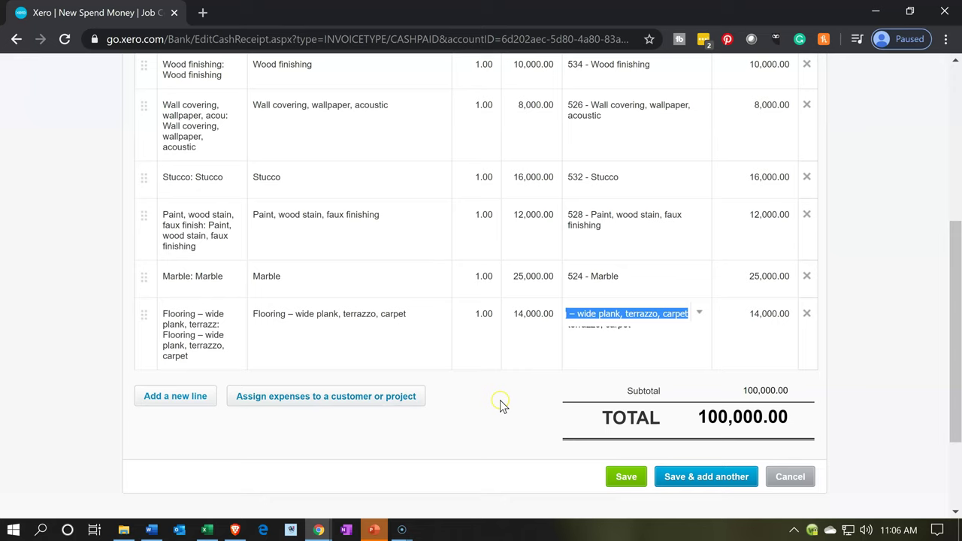
pyautogui.scroll(2, 99, 404)
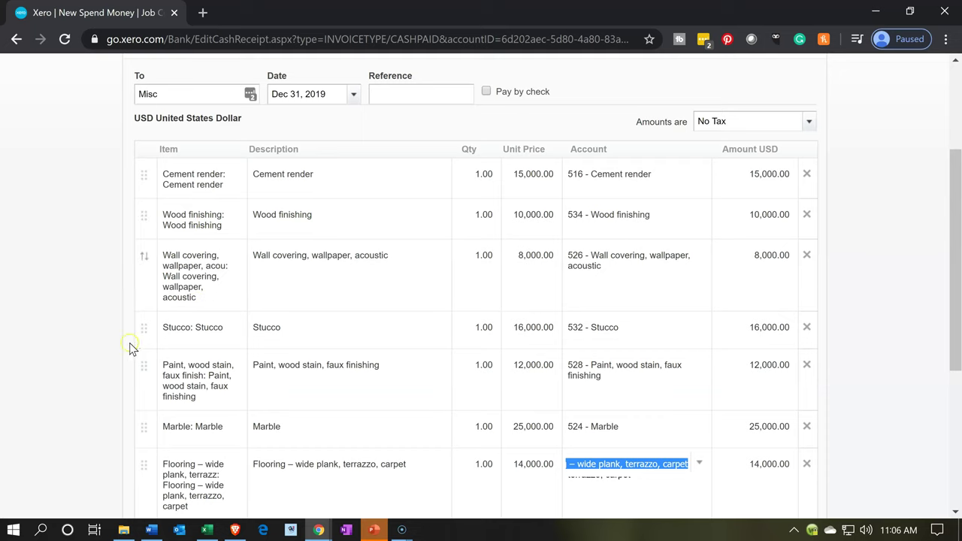
pyautogui.scroll(-2, 30, 388)
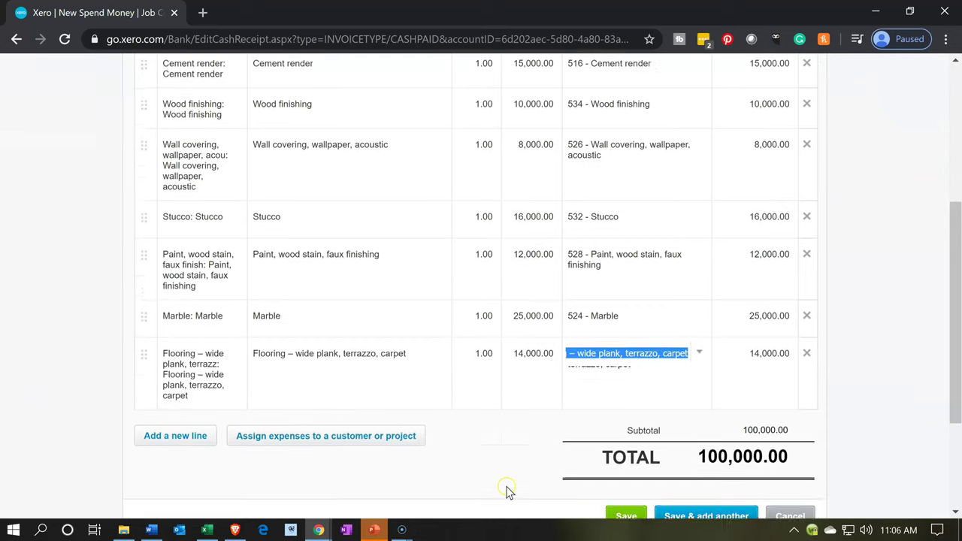
pyautogui.scroll(-1, 571, 466)
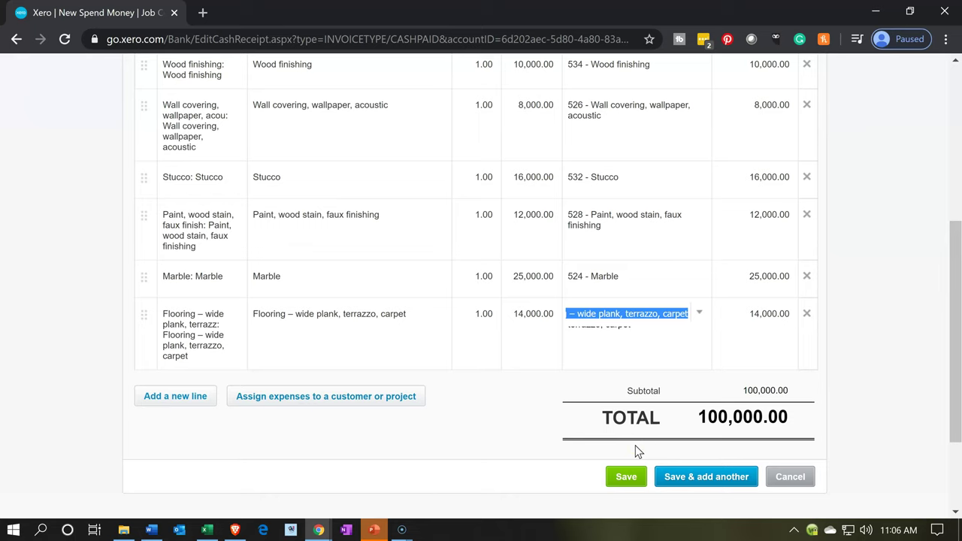
pyautogui.click(652, 446)
pyautogui.scroll(2, 899, 368)
pyautogui.scroll(2, 902, 370)
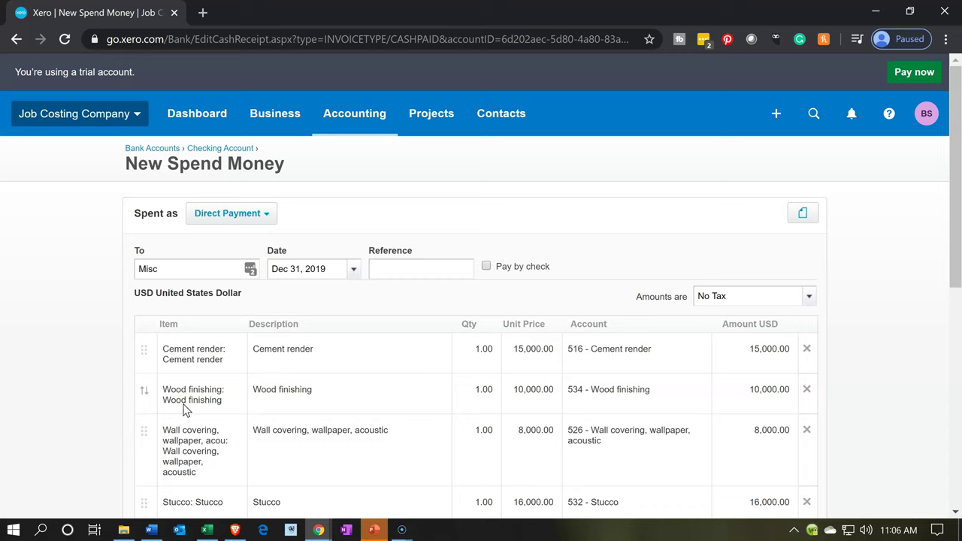
pyautogui.click(98, 454)
pyautogui.scroll(-4, 97, 451)
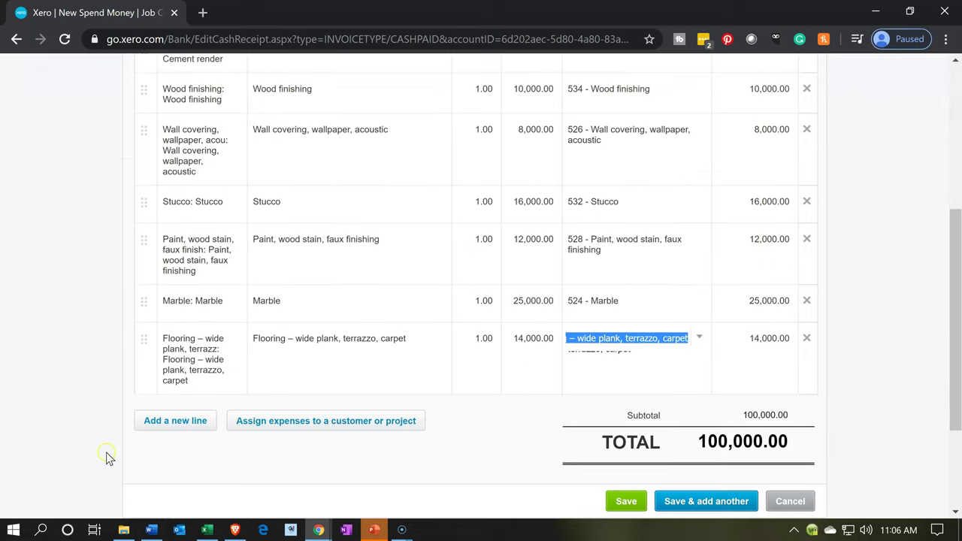
# - Add an eighth line with quantity 1, a unit price of 100,000 and the account 142 - Raw Materials
pyautogui.click(143, 430)
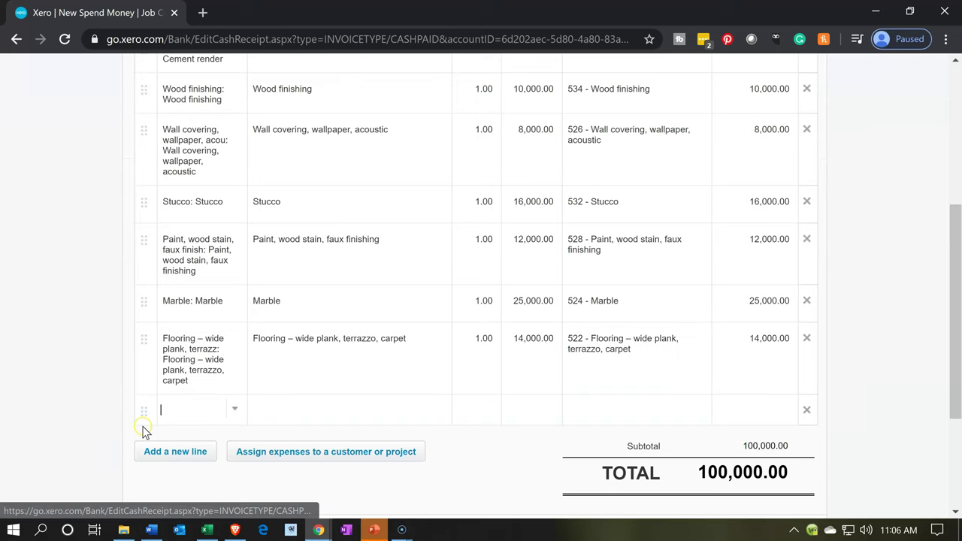
pyautogui.click(306, 412)
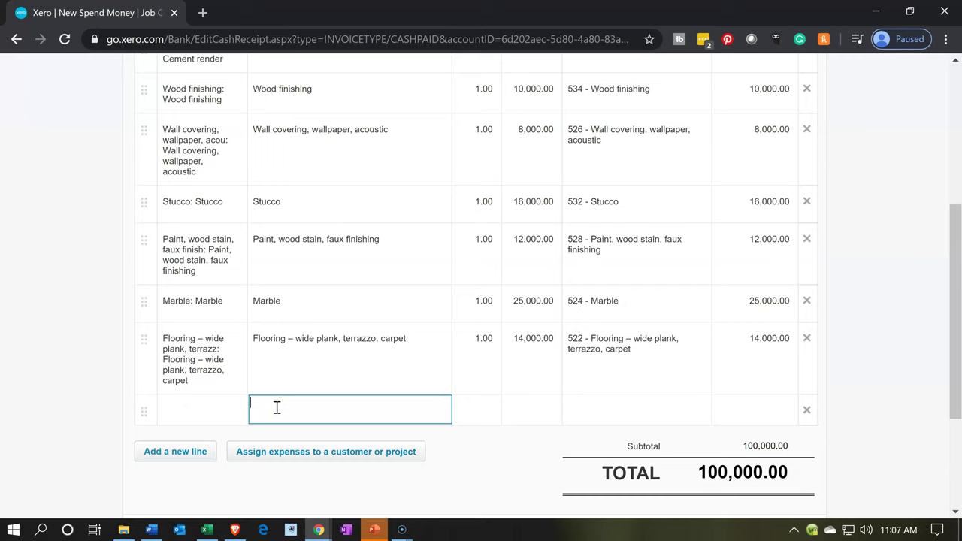
pyautogui.click(483, 413)
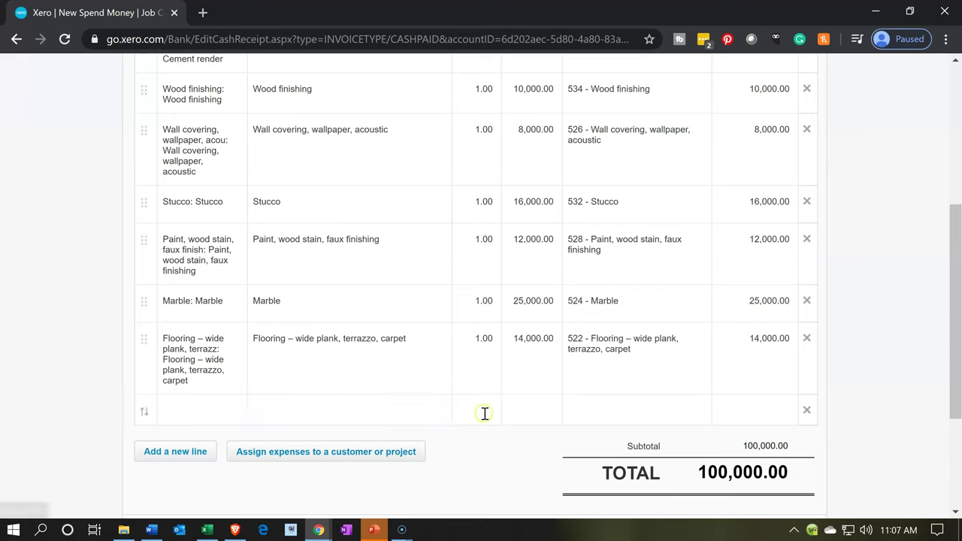
pyautogui.click(484, 413)
pyautogui.press('Tab')
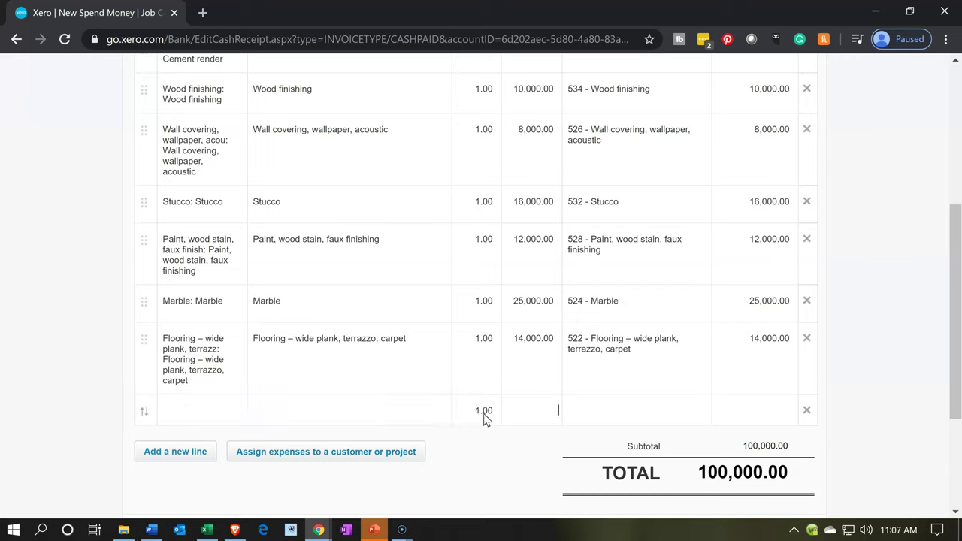
pyautogui.write('100,000')
pyautogui.press('Tab')
pyautogui.write('Ra')
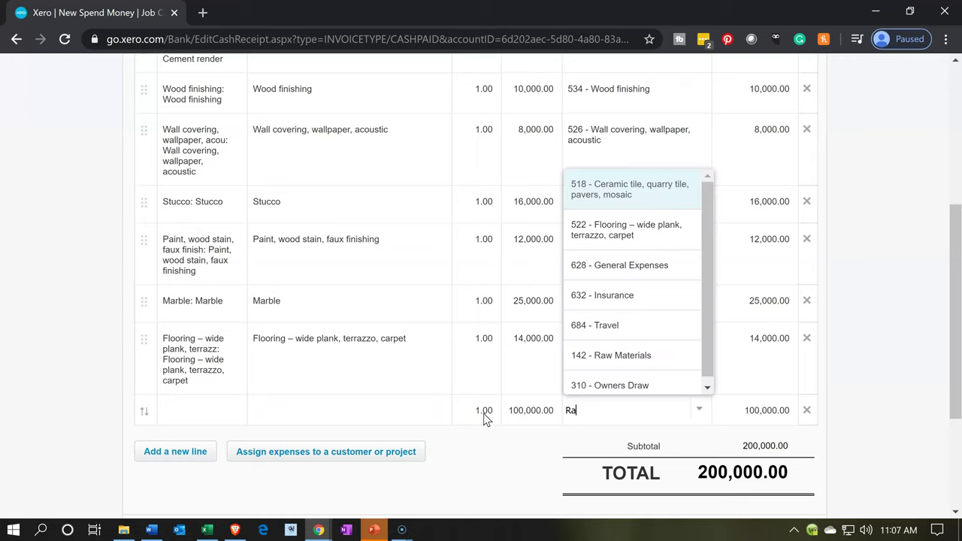
pyautogui.write('w')
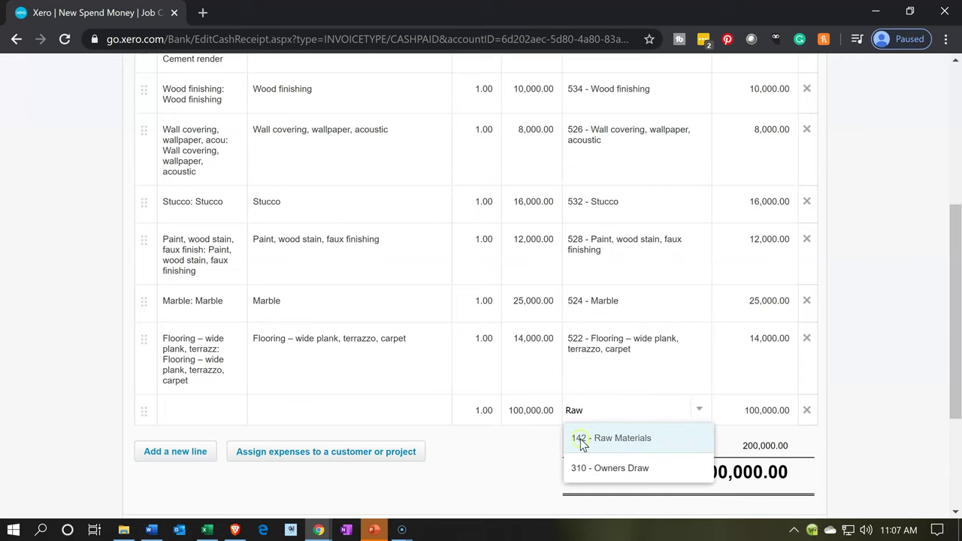
pyautogui.click(576, 444)
# - Make the Raw Materials line's unit price negative, -100,000
pyautogui.click(516, 415)
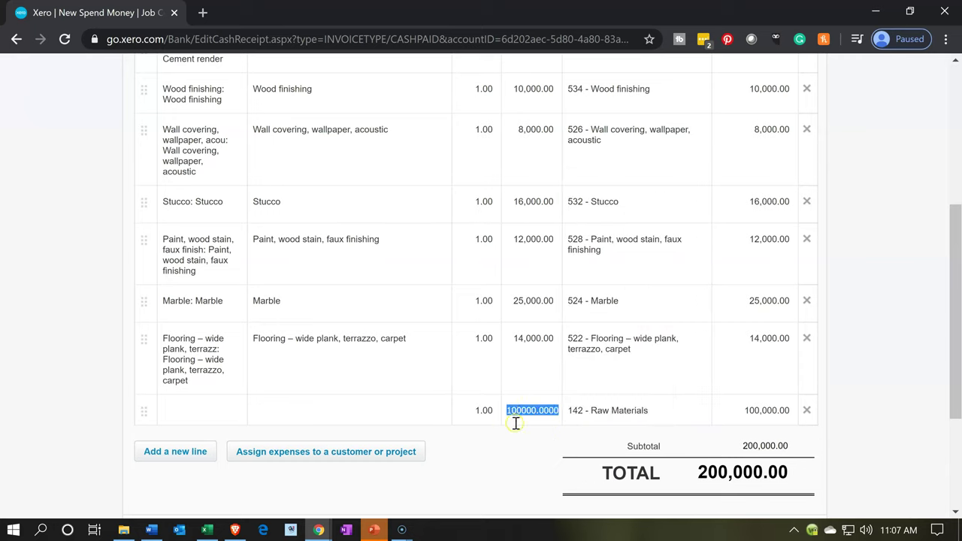
pyautogui.press('Home')
pyautogui.write('-')
pyautogui.press('Tab')
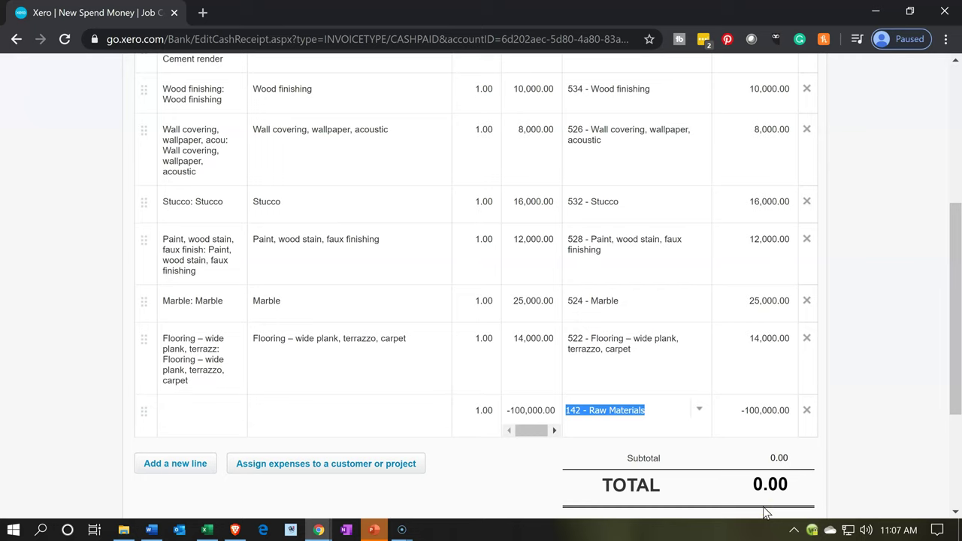
# - Describe the Raw Materials line as "Transferred to job", correcting the spelling of "Transferred"
pyautogui.click(363, 424)
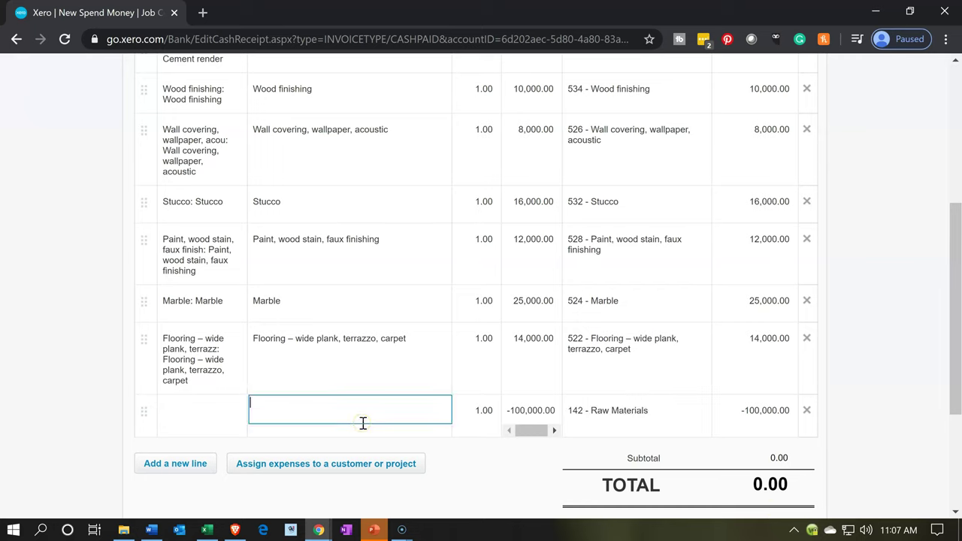
pyautogui.write('Transfered to job')
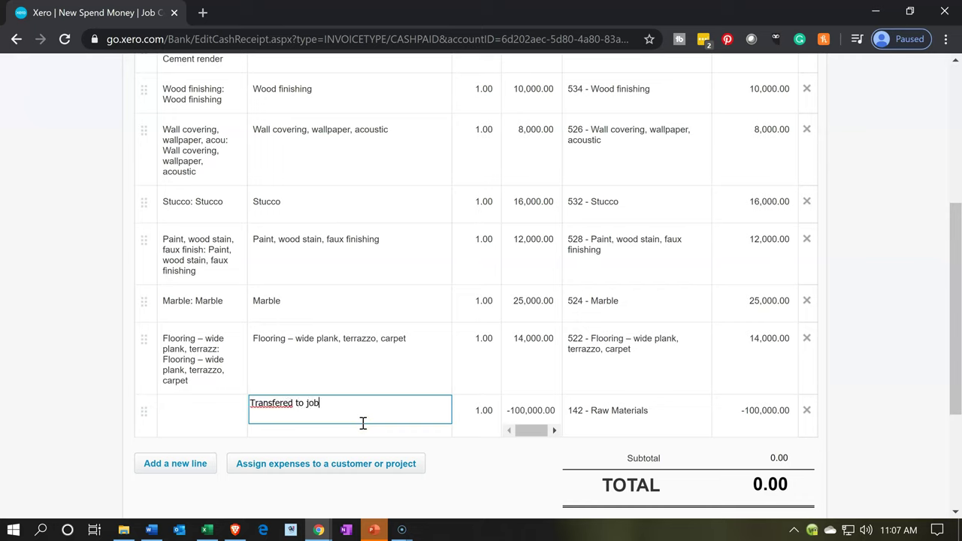
pyautogui.rightClick(271, 404)
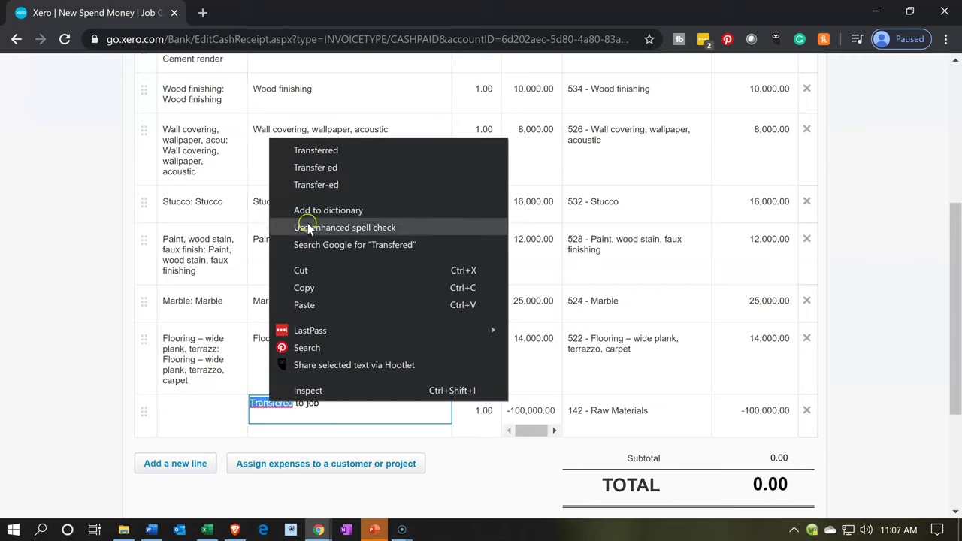
pyautogui.click(316, 151)
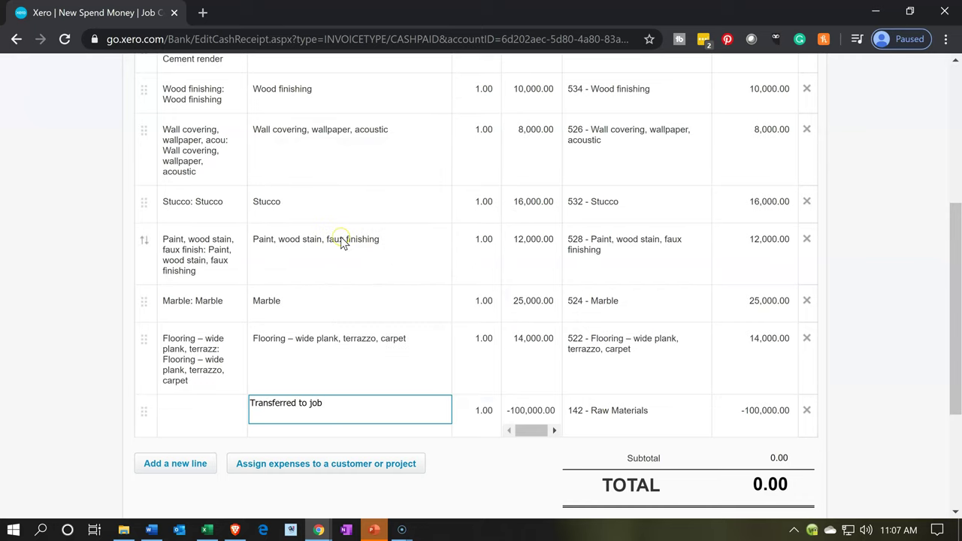
pyautogui.click(900, 314)
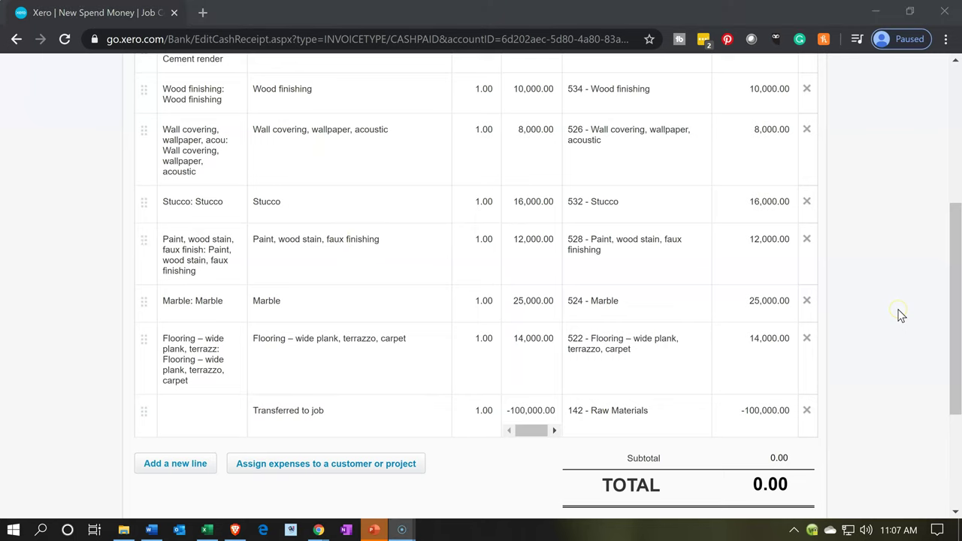
# - Start assigning expenses to a customer or project and select every line except "Transferred to job"
pyautogui.scroll(4, 899, 315)
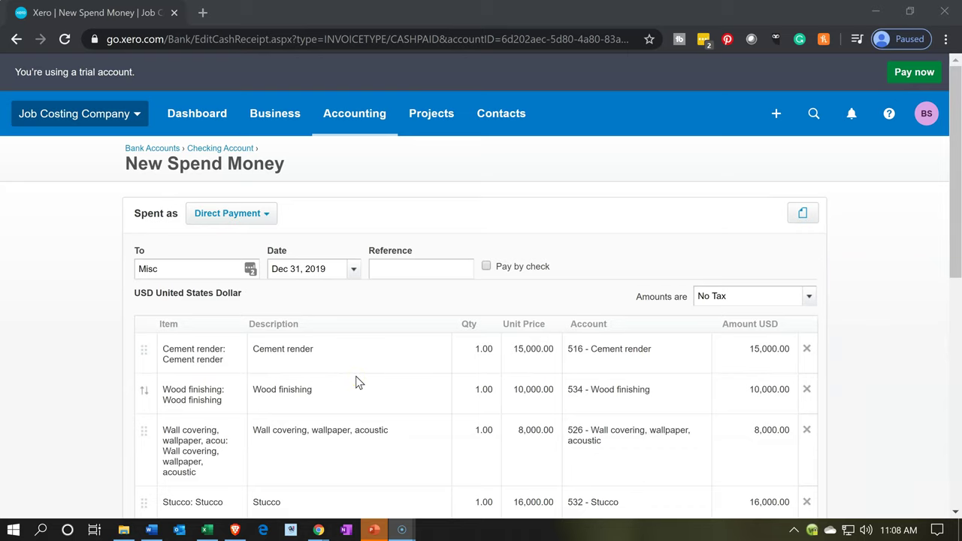
pyautogui.scroll(-4, 355, 383)
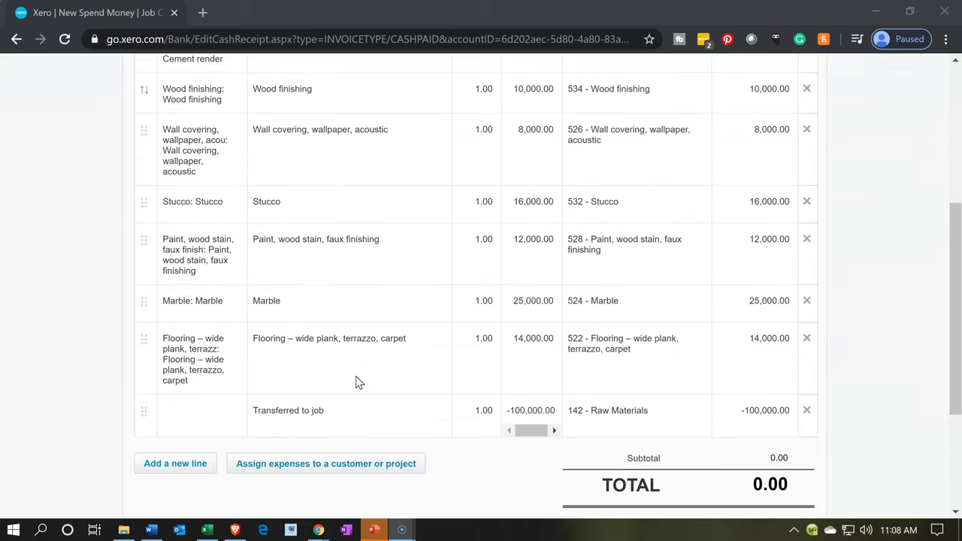
pyautogui.click(465, 411)
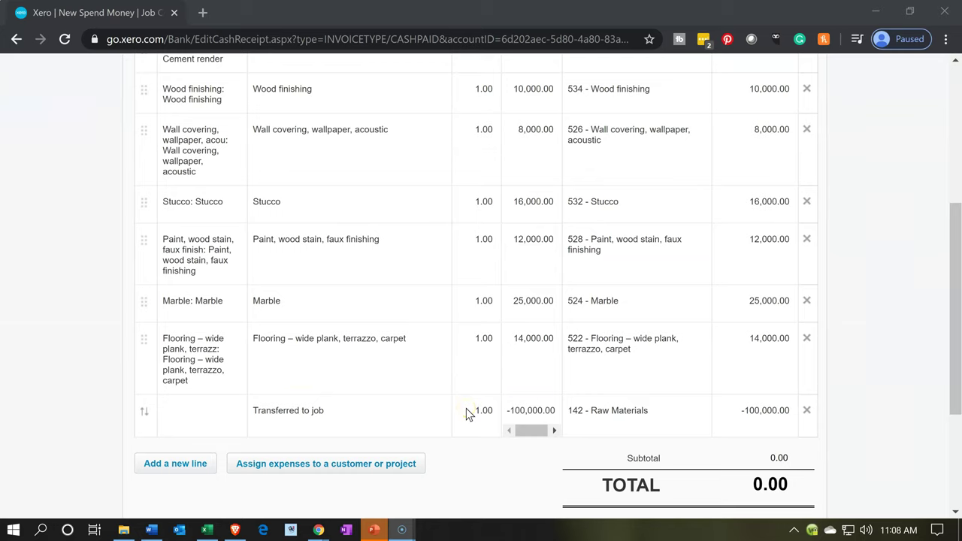
pyautogui.click(253, 466)
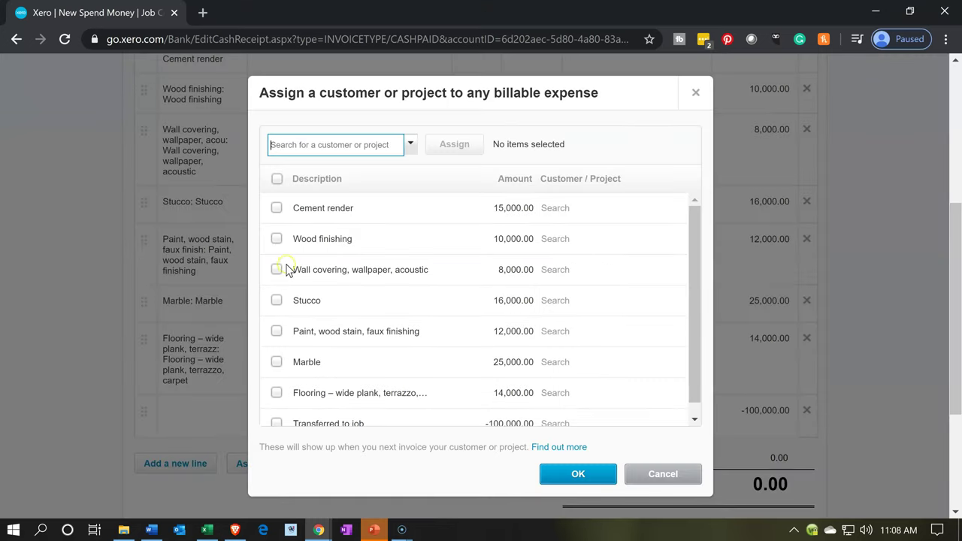
pyautogui.click(277, 178)
pyautogui.scroll(-1, 358, 274)
pyautogui.scroll(-1, 358, 274)
pyautogui.click(370, 350)
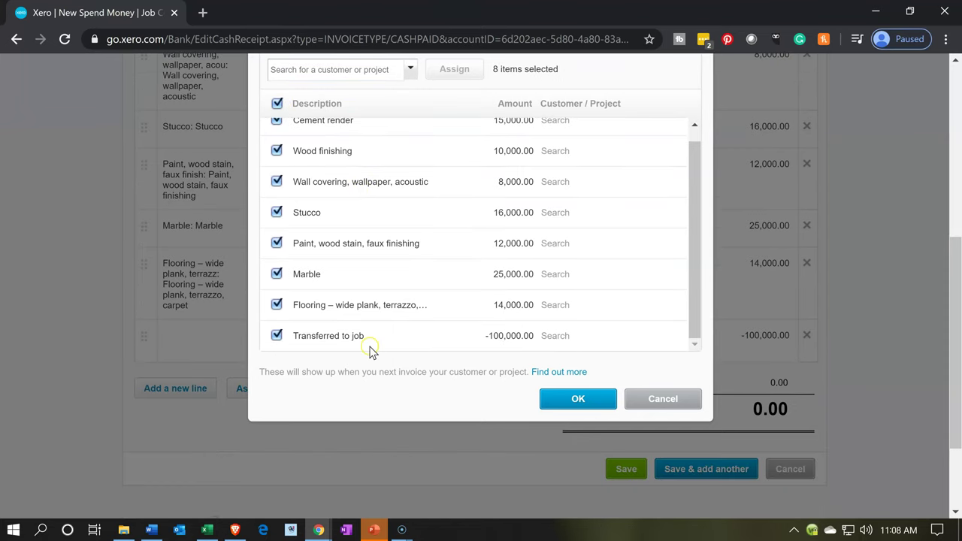
pyautogui.click(276, 335)
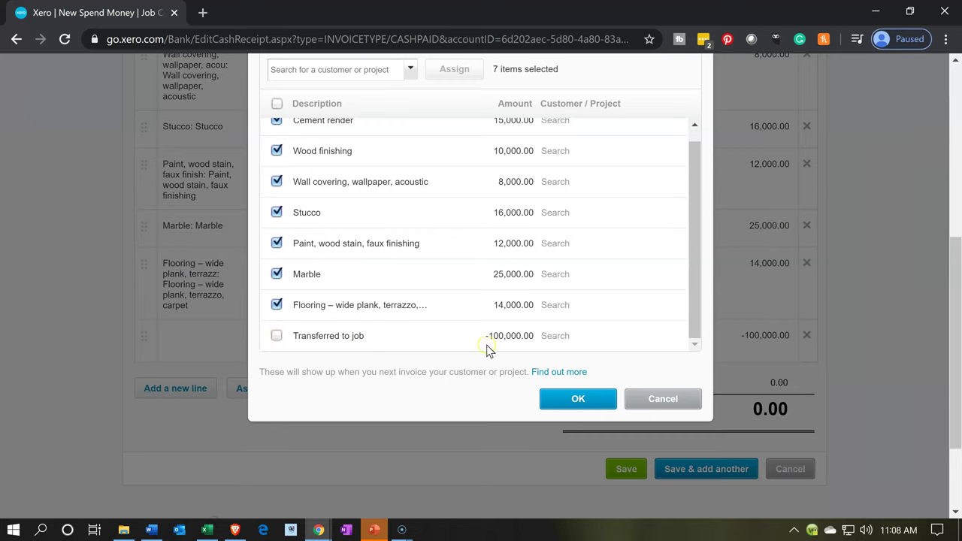
# - Assign the selected material lines to Customer 1's project 14 and confirm the assignment
pyautogui.click(460, 296)
pyautogui.scroll(1, 460, 297)
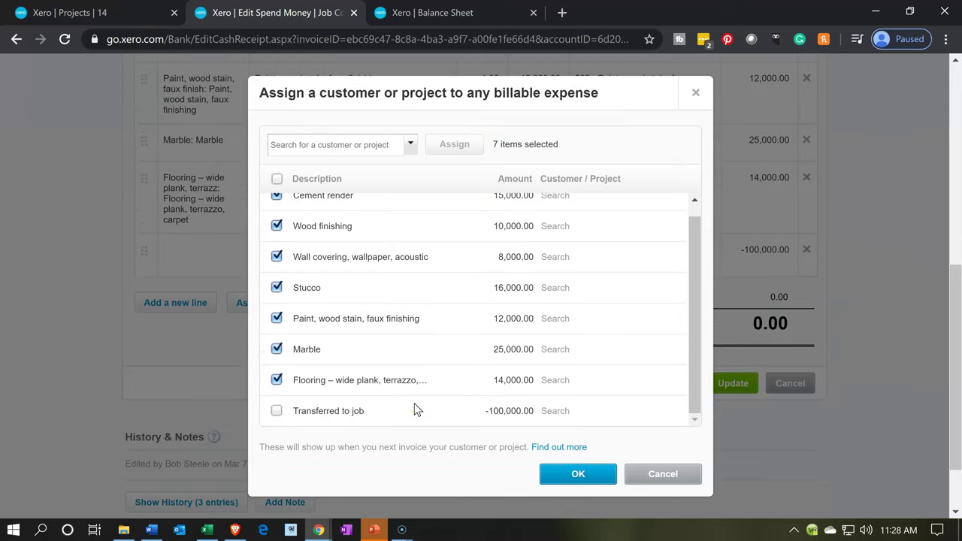
pyautogui.scroll(1, 418, 410)
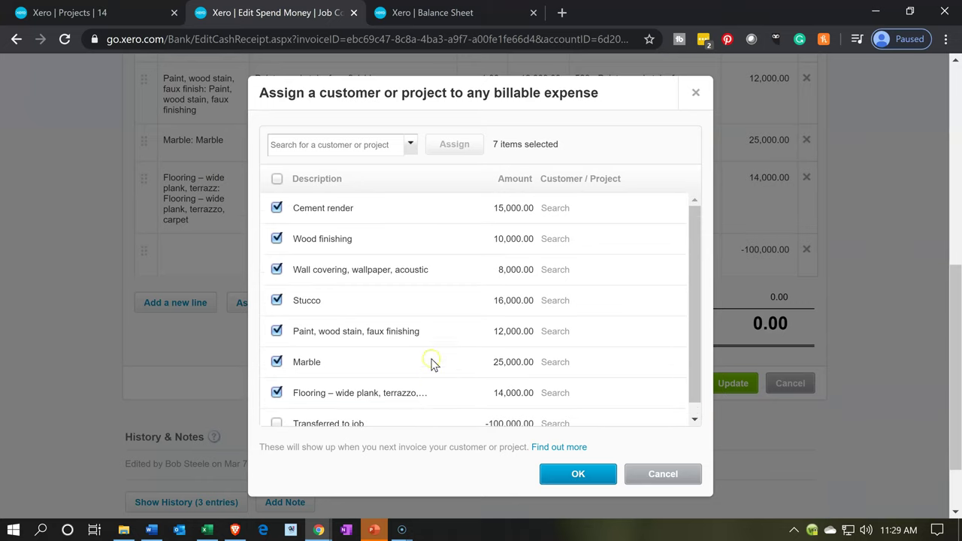
pyautogui.click(454, 179)
pyautogui.click(375, 145)
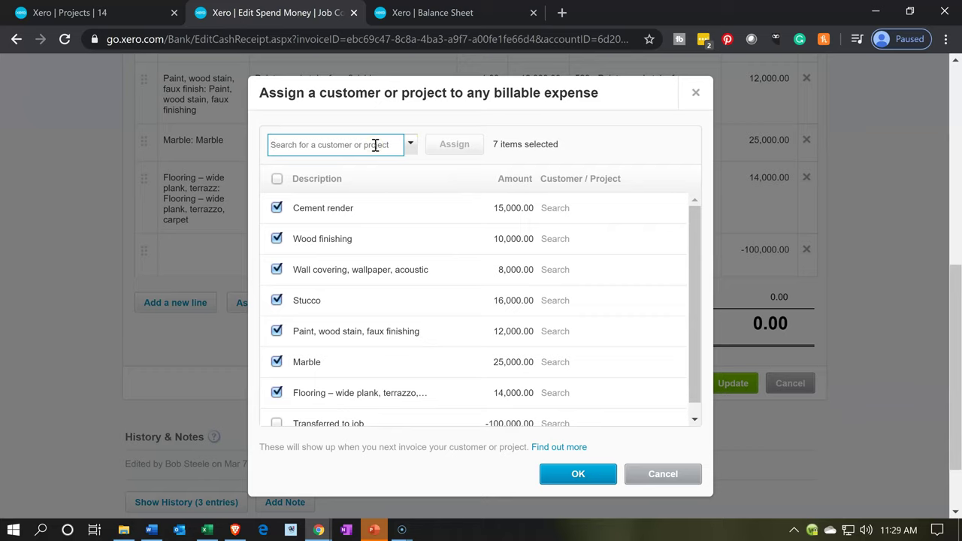
pyautogui.write('14')
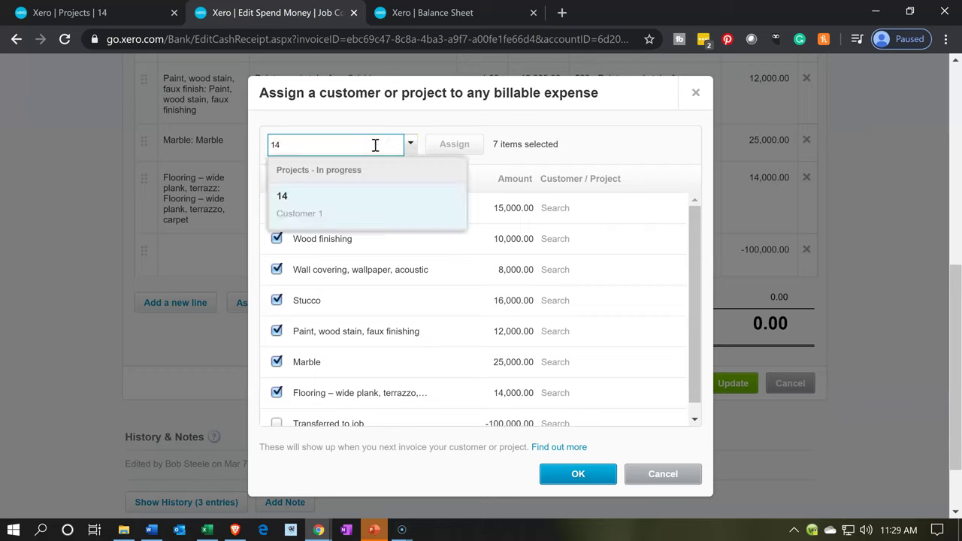
pyautogui.click(317, 214)
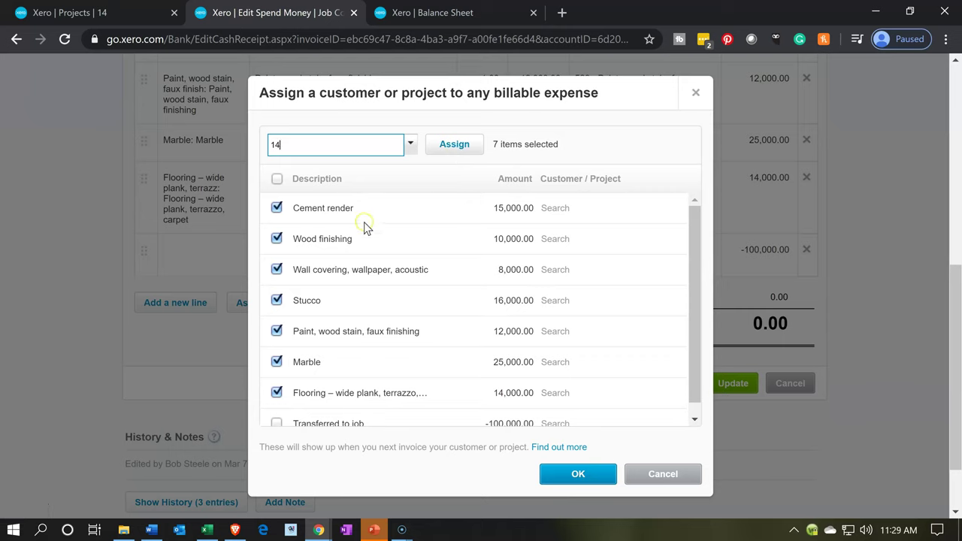
pyautogui.click(445, 151)
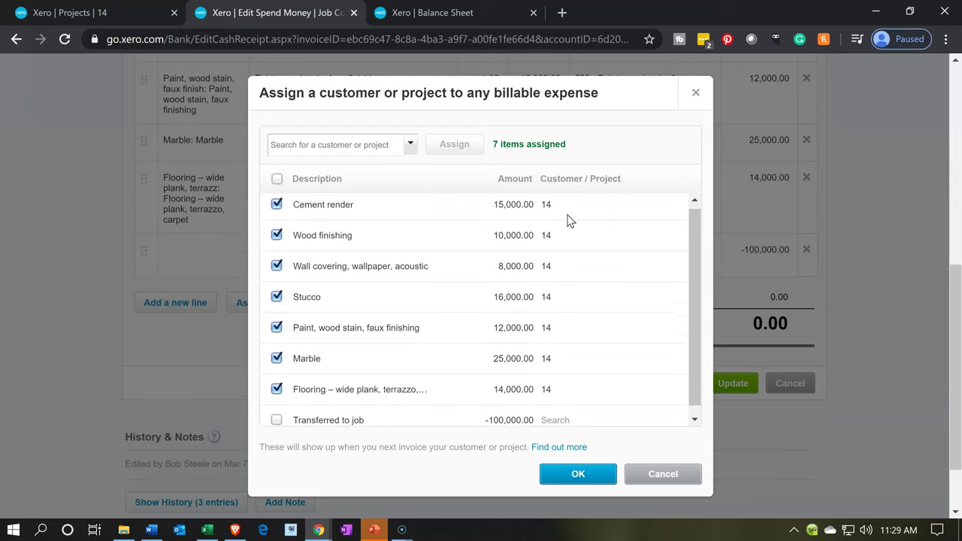
pyautogui.scroll(-1, 570, 220)
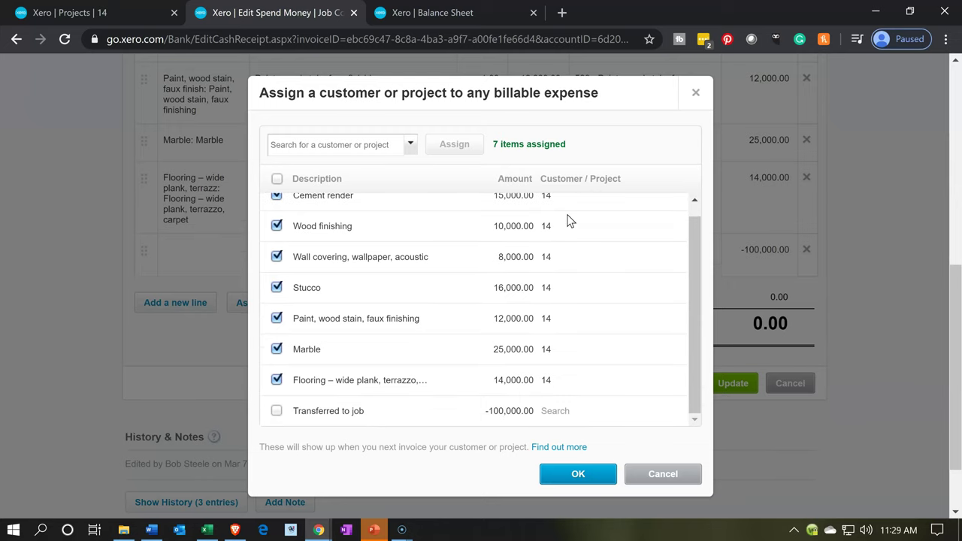
pyautogui.click(586, 472)
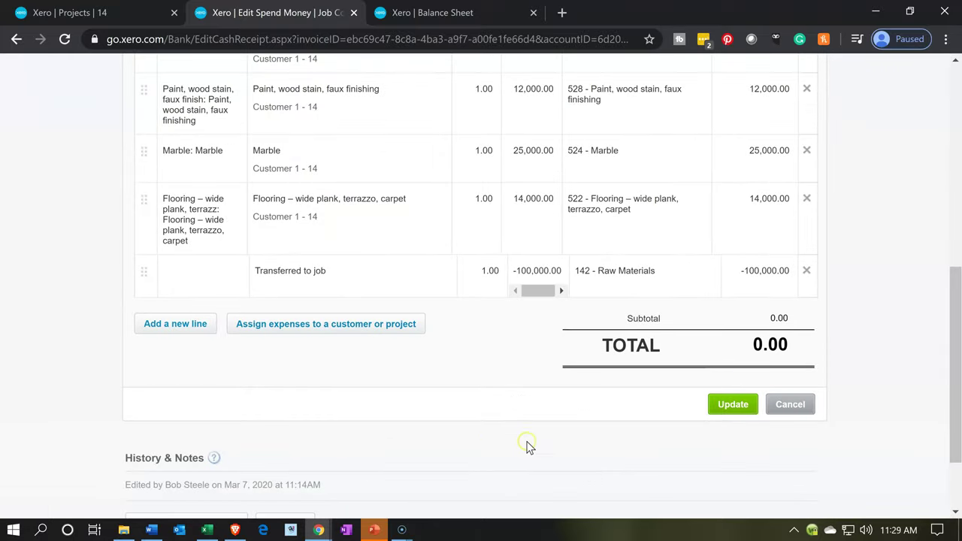
# - Check the project assignments on the transaction's lines and save the updated Spend Money transaction
pyautogui.click(479, 433)
pyautogui.scroll(1, 482, 436)
pyautogui.scroll(3, 482, 439)
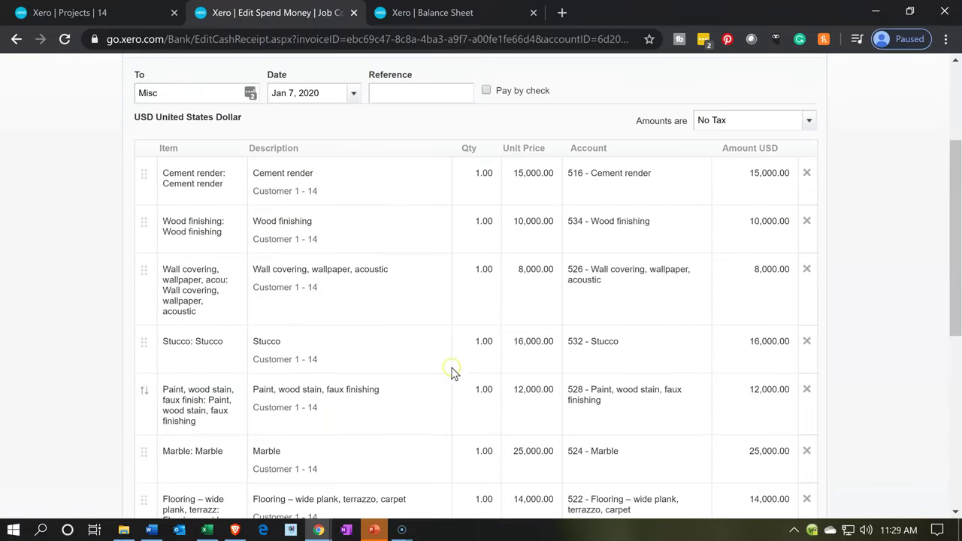
pyautogui.click(334, 229)
pyautogui.click(272, 200)
pyautogui.scroll(1, 315, 206)
pyautogui.click(292, 194)
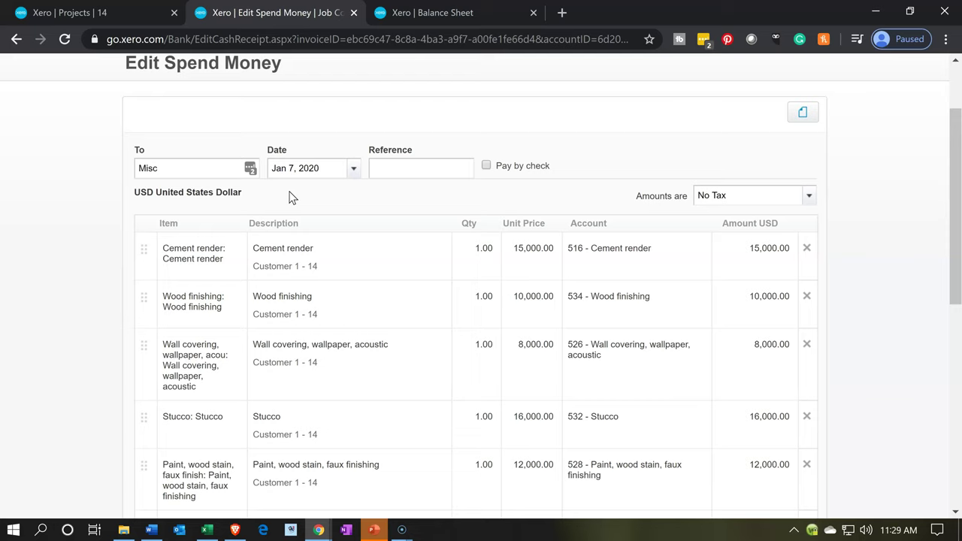
pyautogui.click(331, 248)
pyautogui.scroll(-2, 330, 312)
pyautogui.scroll(-2, 331, 319)
pyautogui.click(490, 346)
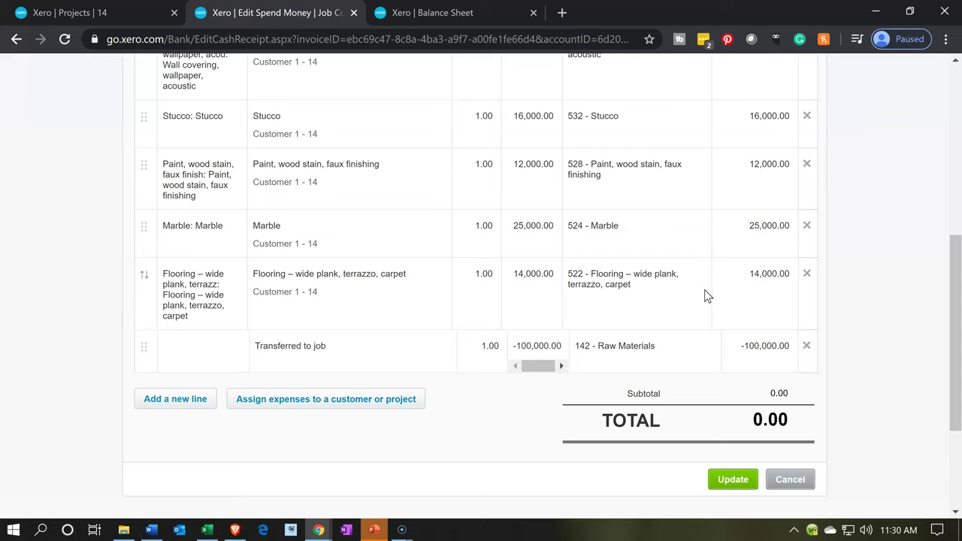
pyautogui.click(734, 479)
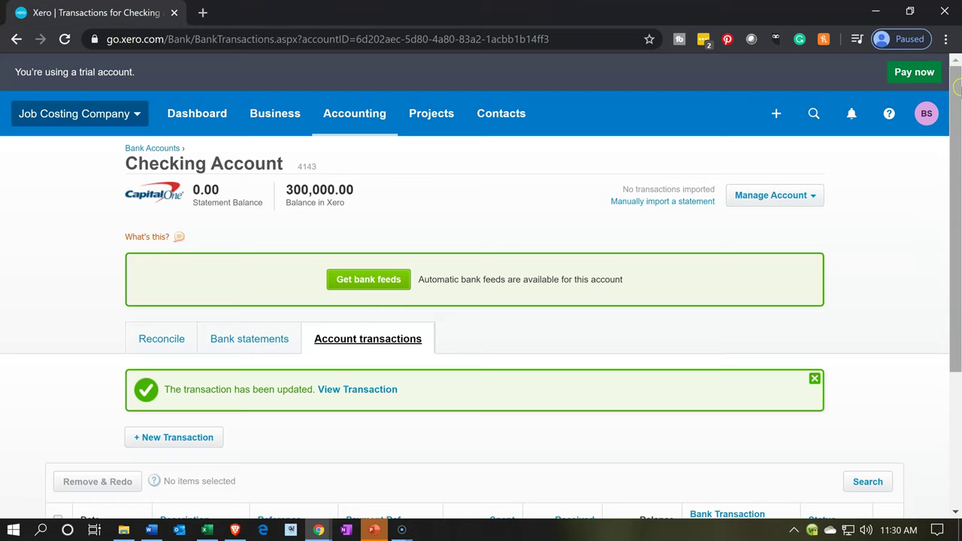
# - Open the Balance Sheet report
pyautogui.click(355, 118)
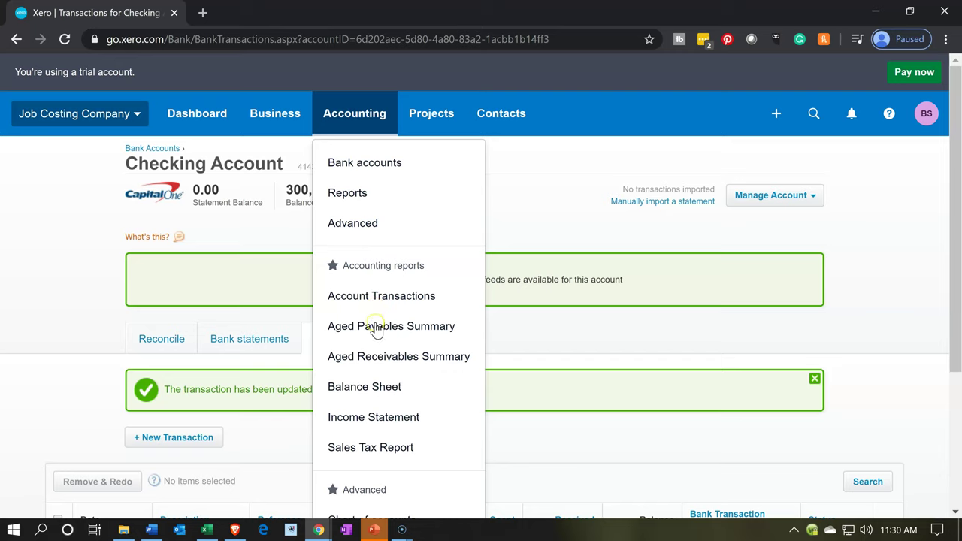
pyautogui.click(372, 400)
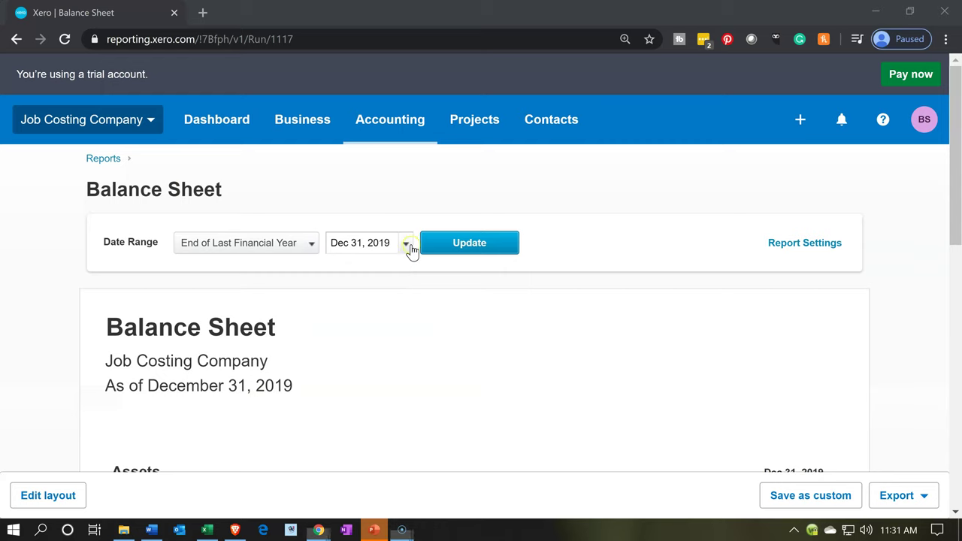
# - Set the Balance Sheet date to Jan 31, 2020, update the report and view its assets
pyautogui.click(407, 245)
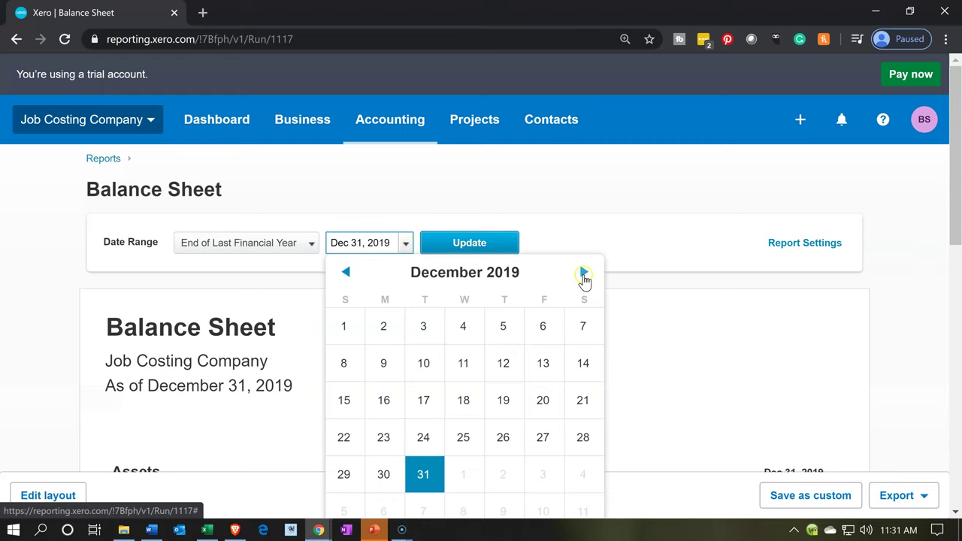
pyautogui.click(584, 273)
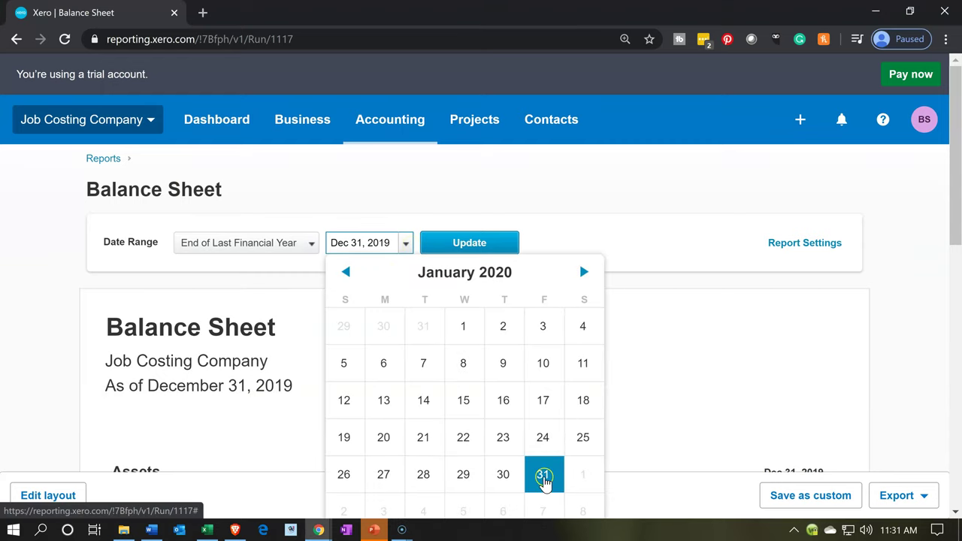
pyautogui.click(545, 483)
pyautogui.click(471, 254)
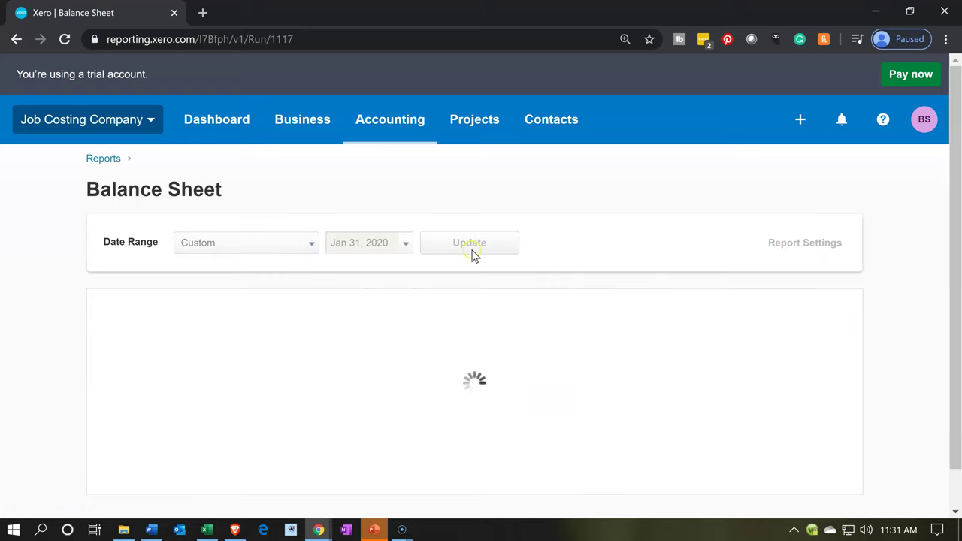
pyautogui.scroll(-4, 488, 335)
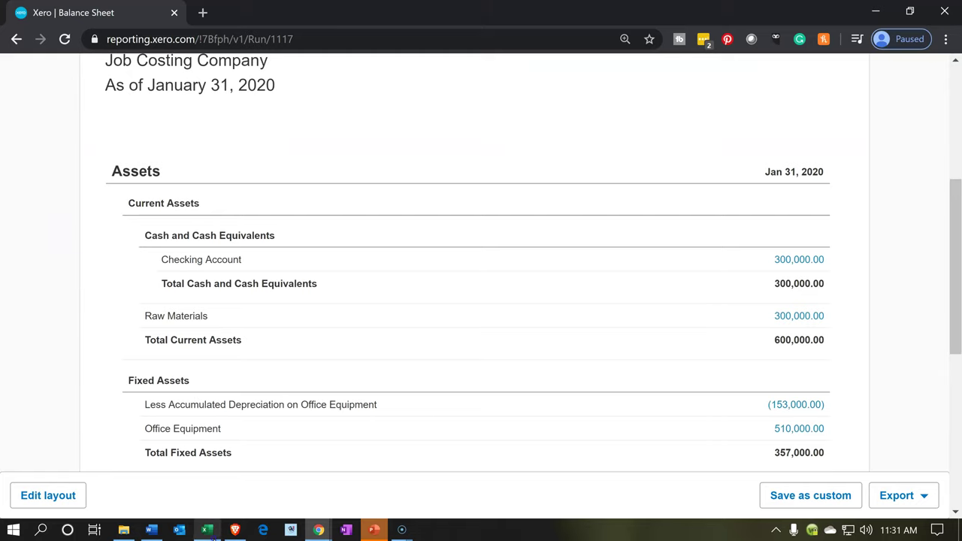
# - Switch to the Excel job cost workbook, check the raw materials balance and Job 14's direct materials for 1/7, and return to Xero
pyautogui.click(213, 530)
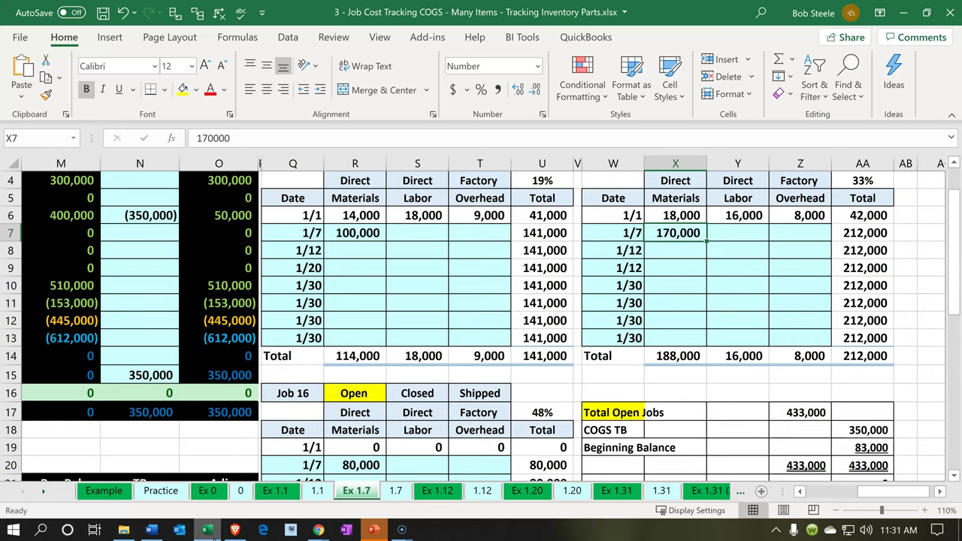
pyautogui.scroll(1, 244, 342)
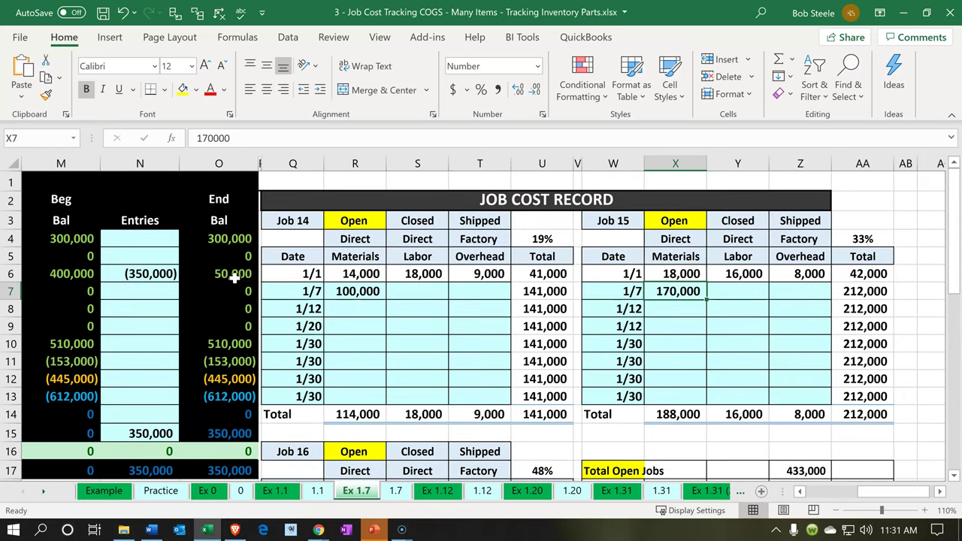
pyautogui.click(235, 278)
pyautogui.click(368, 292)
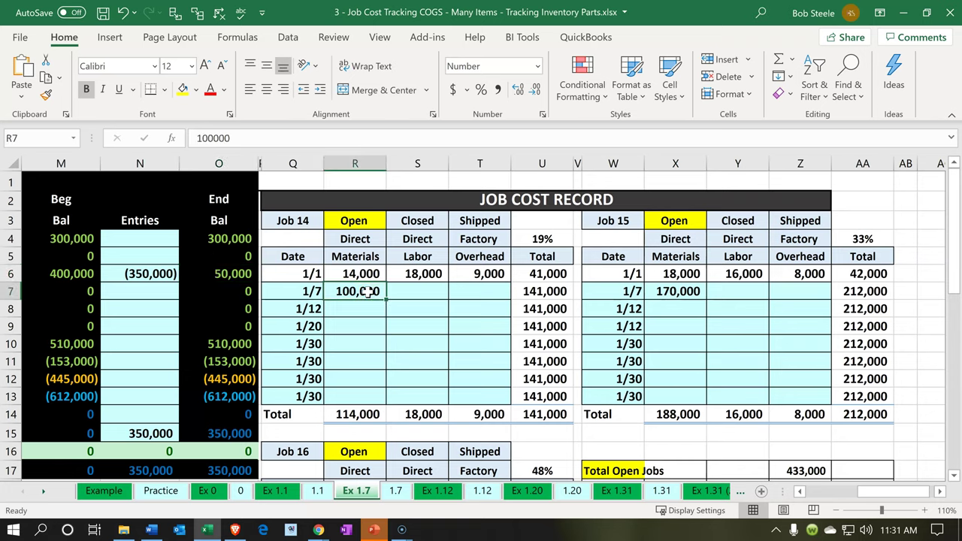
pyautogui.scroll(-1, 369, 292)
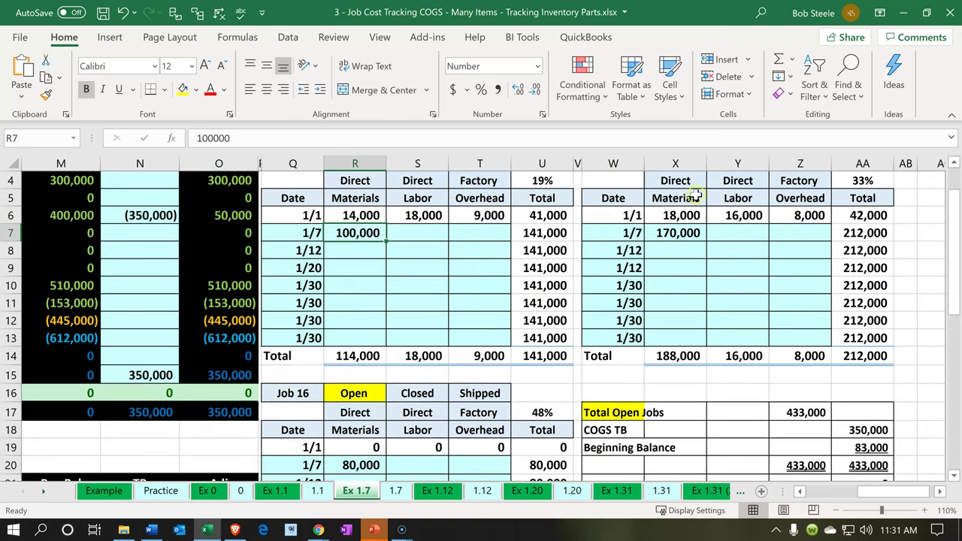
pyautogui.click(904, 13)
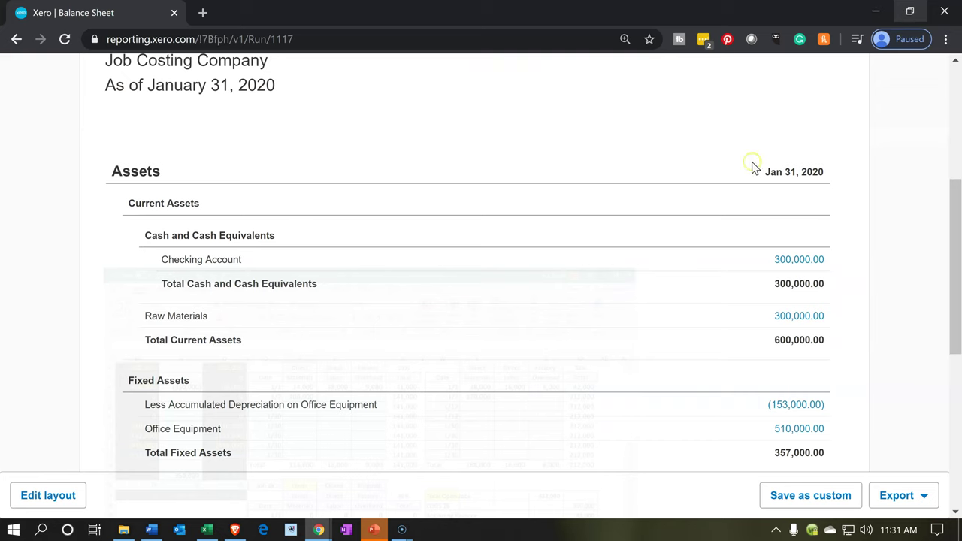
# - Drill into the Raw Materials balance and open the January 7 Spend Money transaction behind it
pyautogui.click(780, 322)
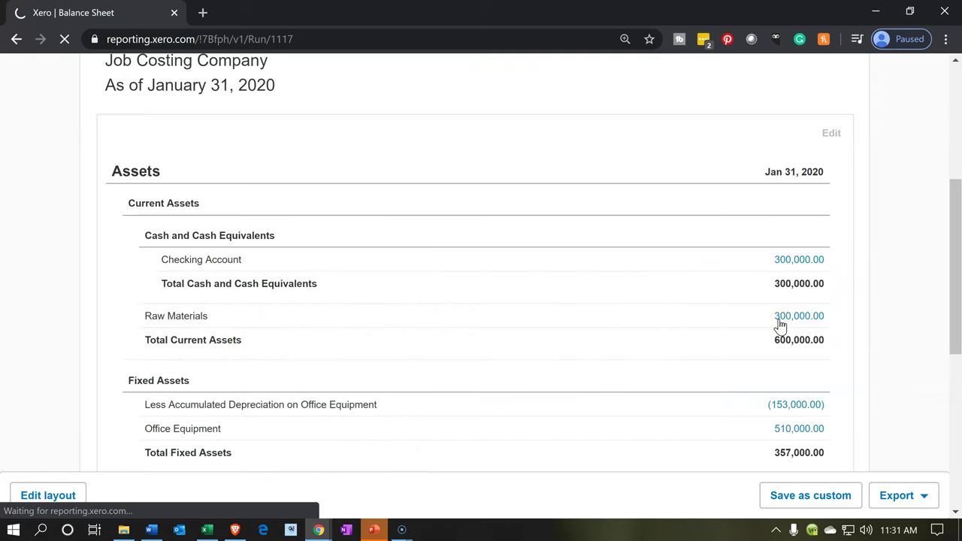
pyautogui.scroll(-1, 709, 340)
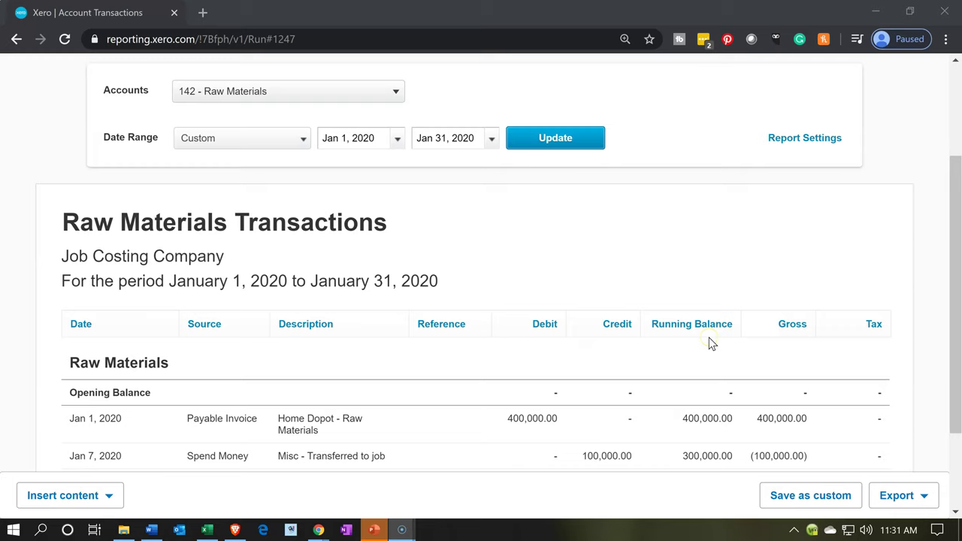
pyautogui.scroll(-1, 709, 344)
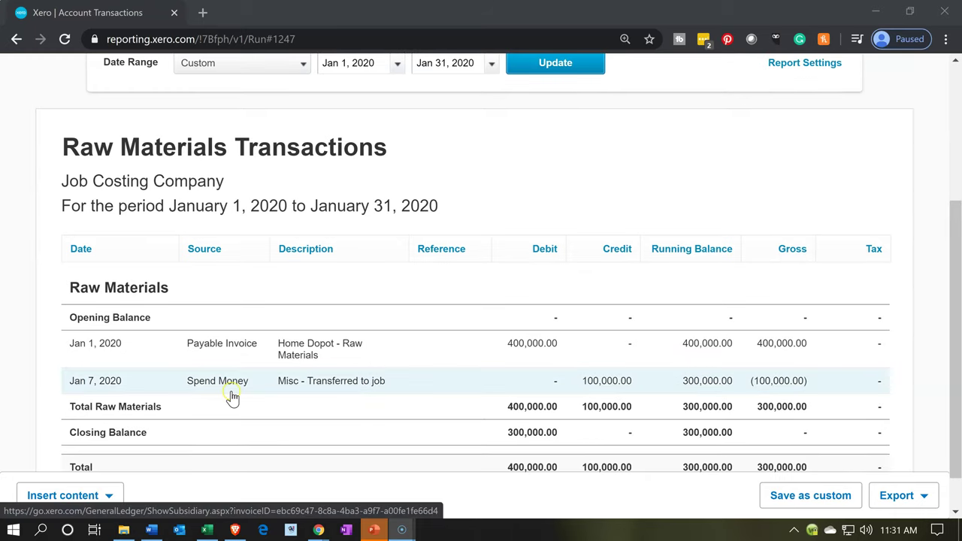
pyautogui.click(596, 381)
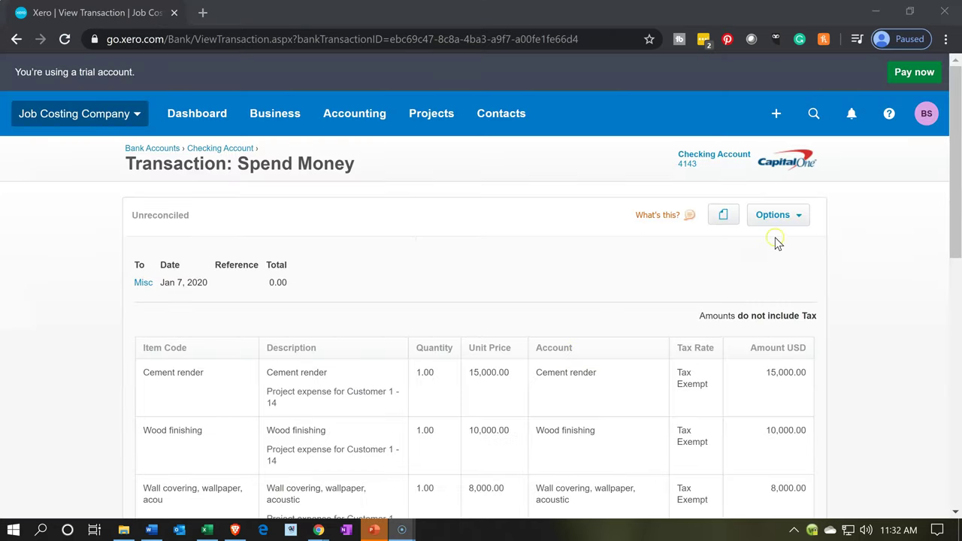
# - Look over the available options for the Spend Money transaction and return to the Balance Sheet
pyautogui.click(800, 223)
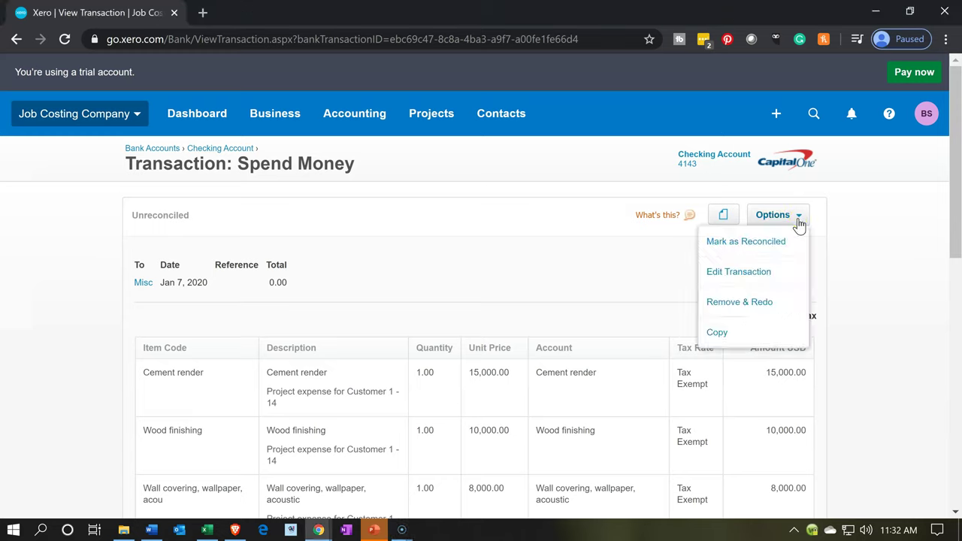
pyautogui.click(812, 271)
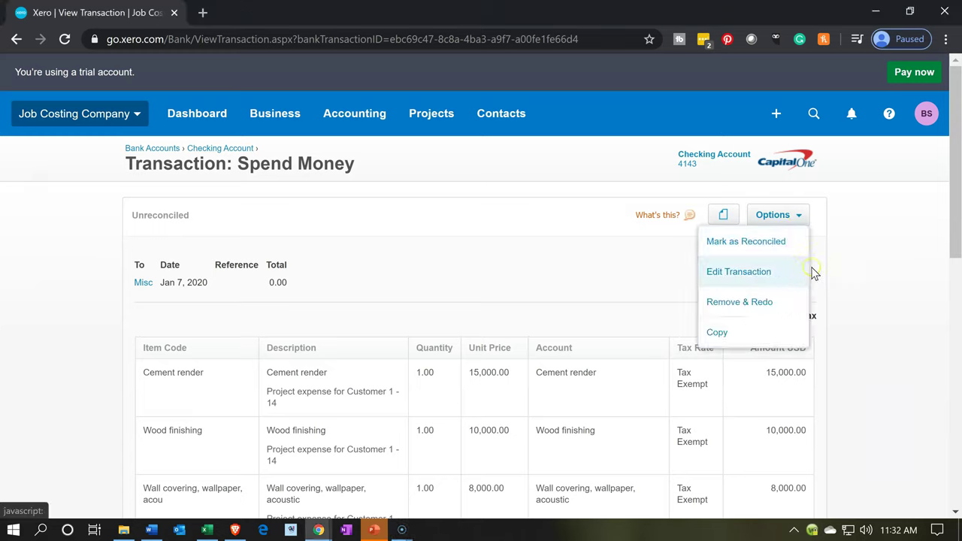
pyautogui.click(847, 270)
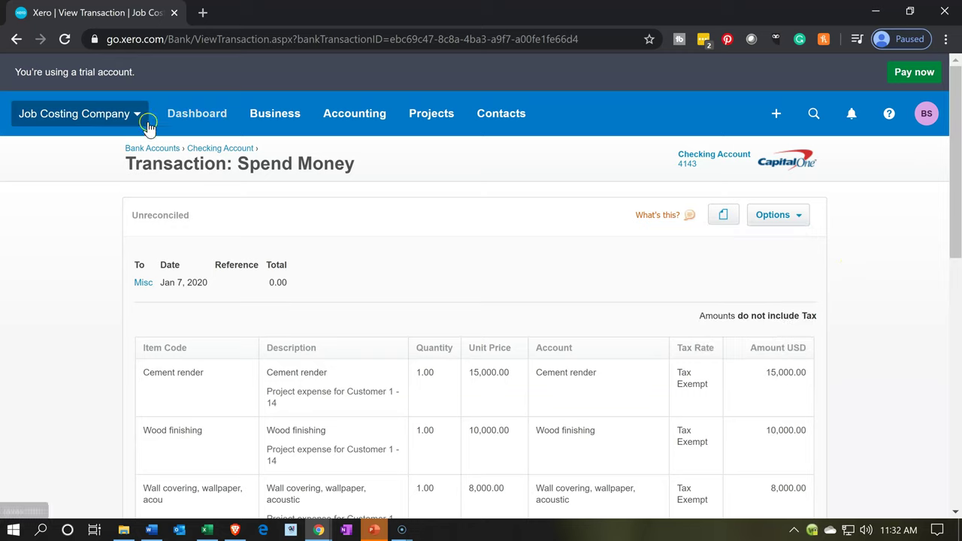
pyautogui.click(17, 39)
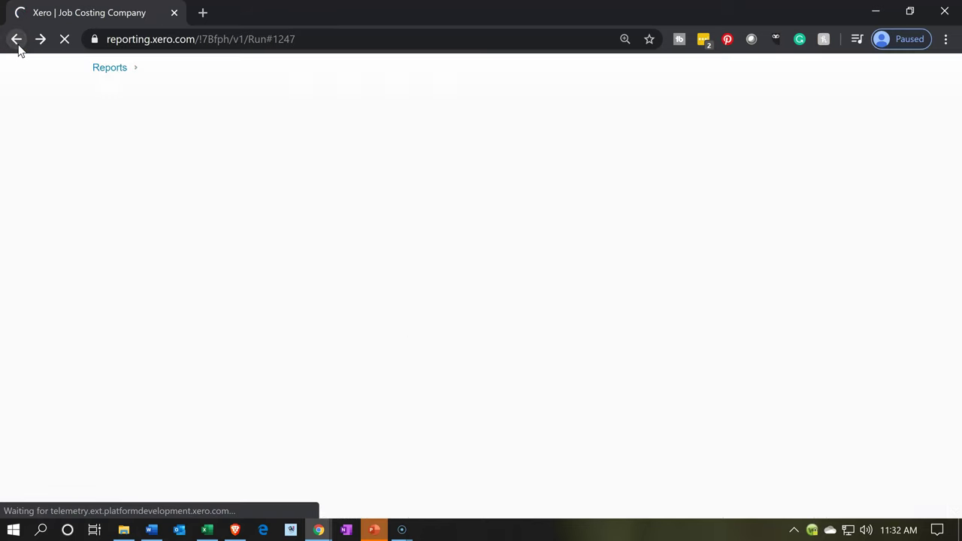
pyautogui.click(16, 41)
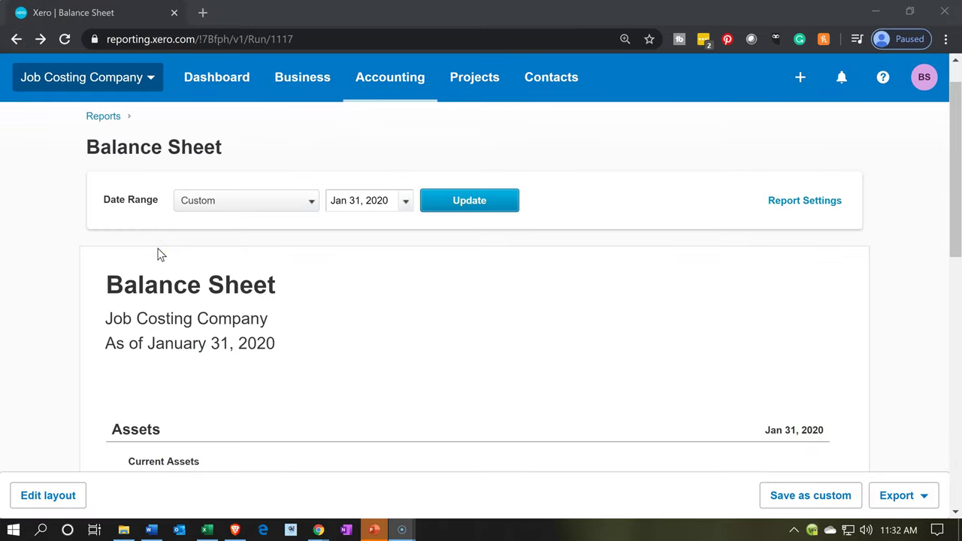
# - Duplicate the browser tab that holds the Balance Sheet
pyautogui.click(131, 14)
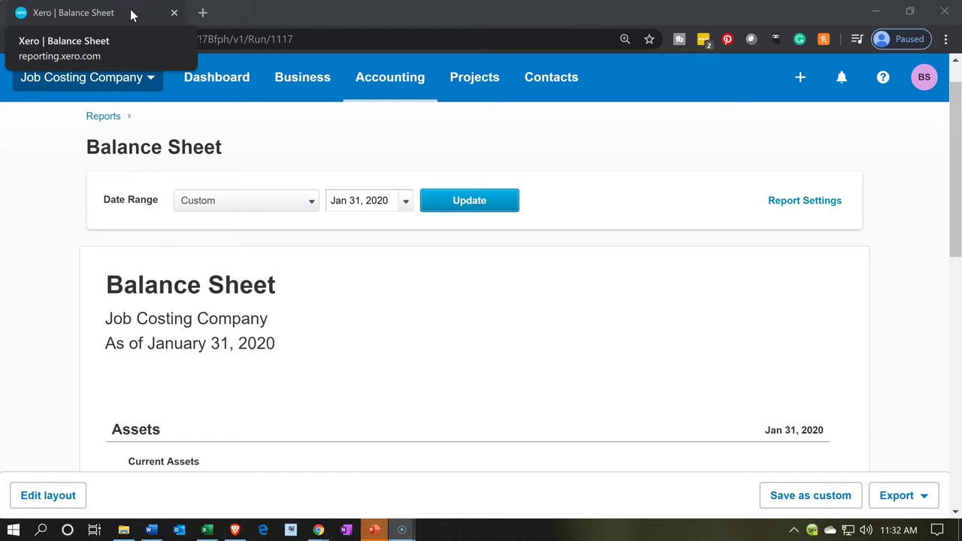
pyautogui.rightClick(132, 14)
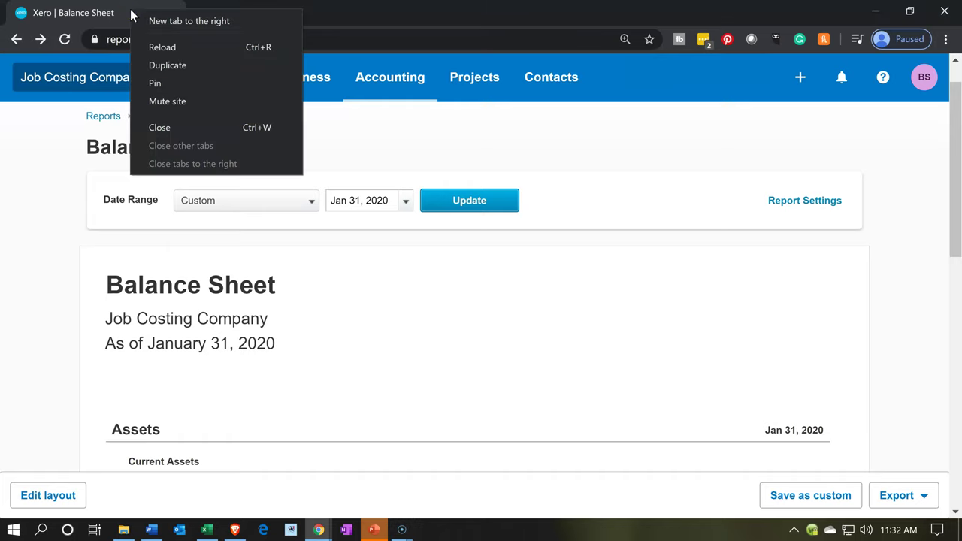
pyautogui.click(155, 64)
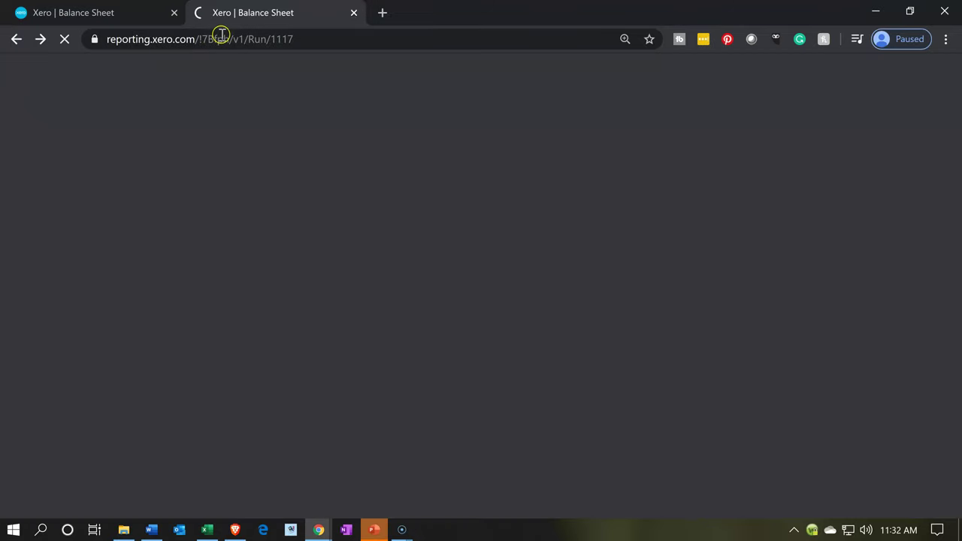
# - Open the Income Statement in the original tab and examine its Cost of Goods Sold lines
pyautogui.click(131, 18)
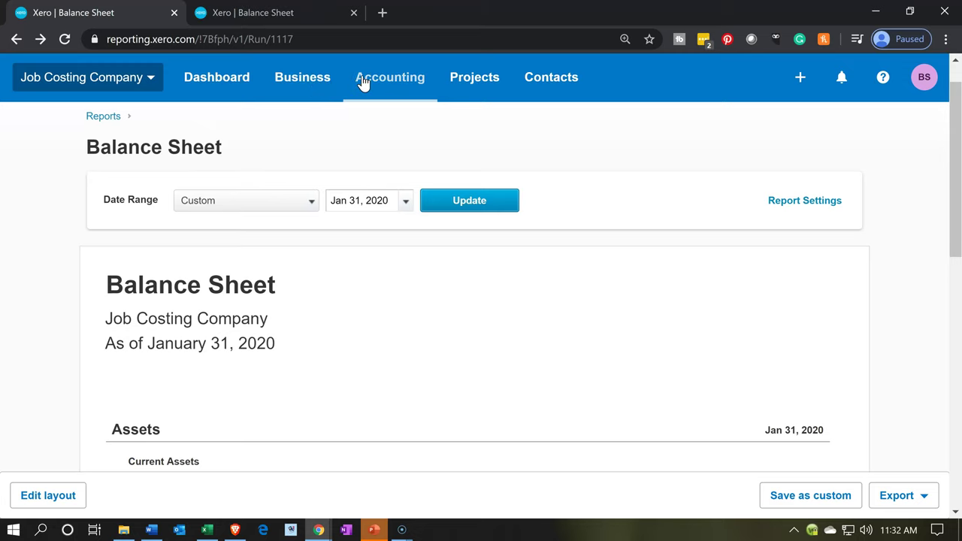
pyautogui.click(363, 83)
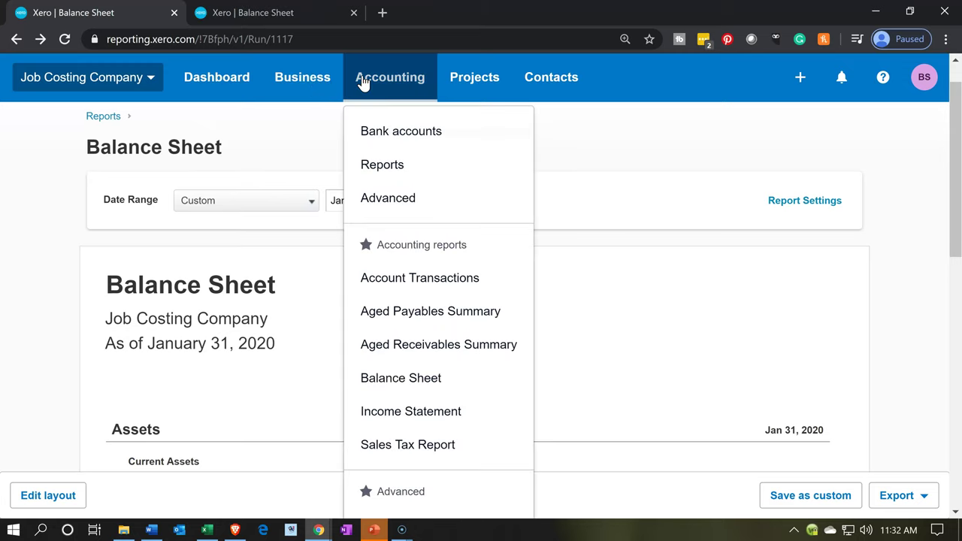
pyautogui.click(406, 415)
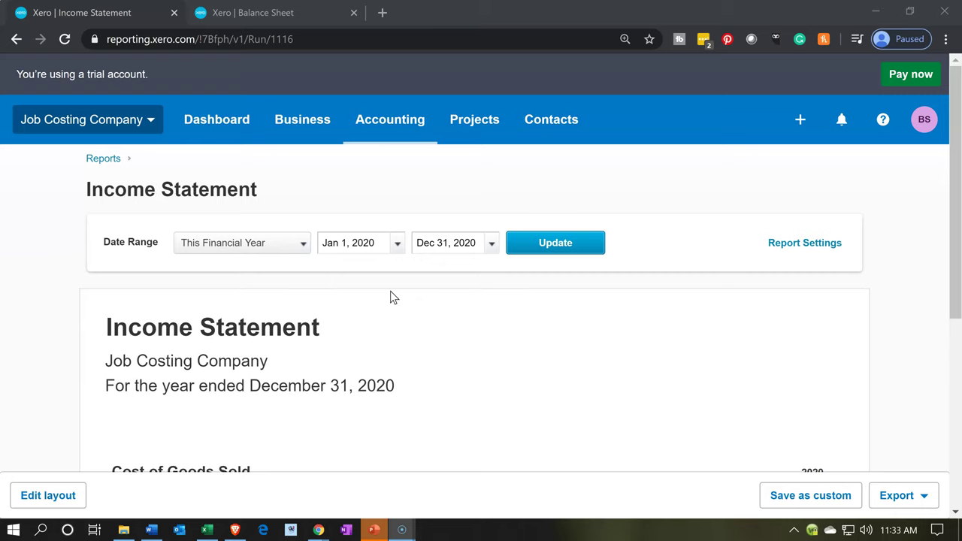
pyautogui.scroll(-3, 391, 293)
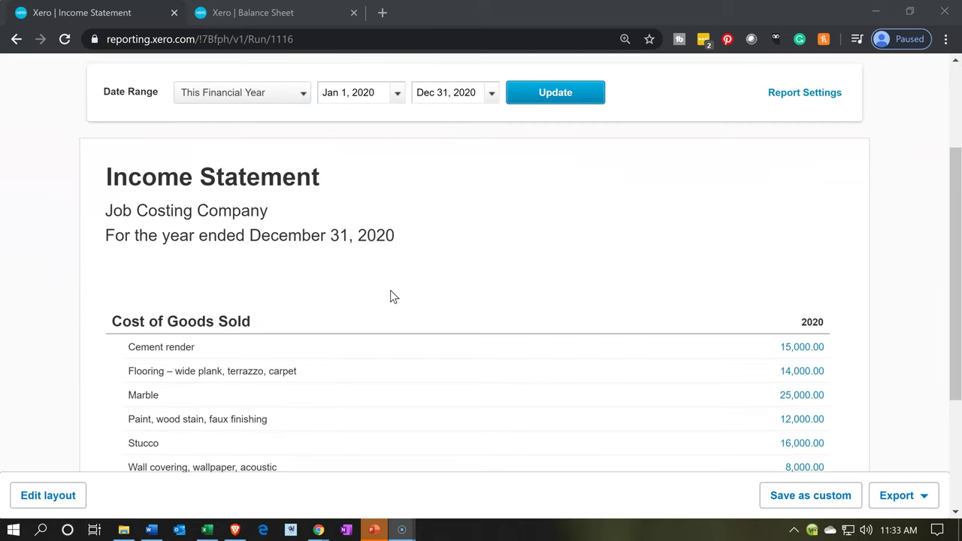
pyautogui.scroll(-1, 590, 419)
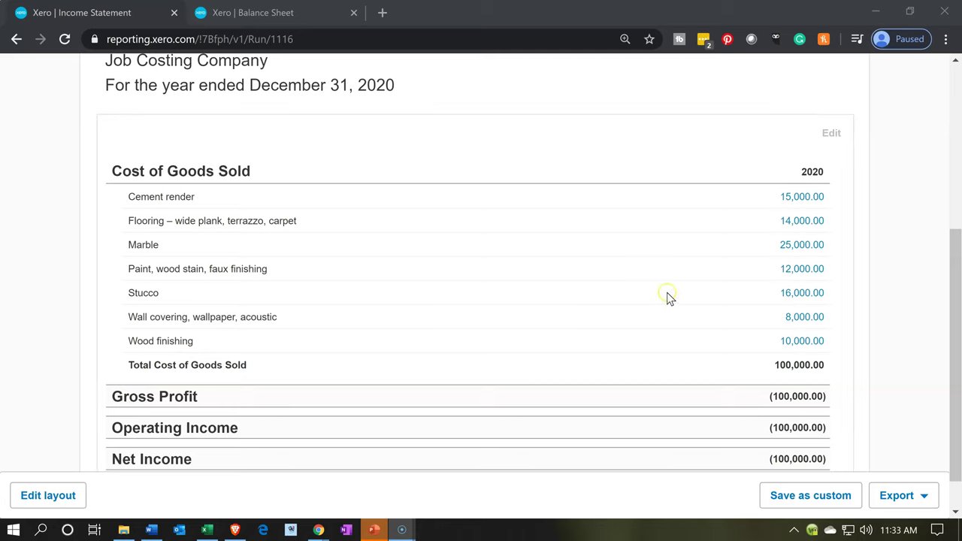
# - Inspect the transactions behind the Cement render cost and return to the Income Statement's Cost of Goods Sold section
pyautogui.click(791, 201)
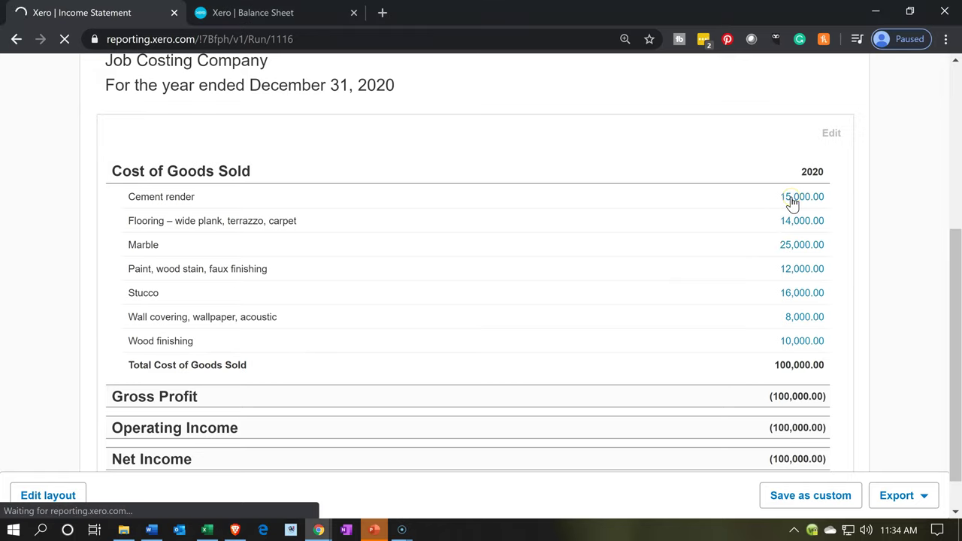
pyautogui.scroll(-3, 421, 350)
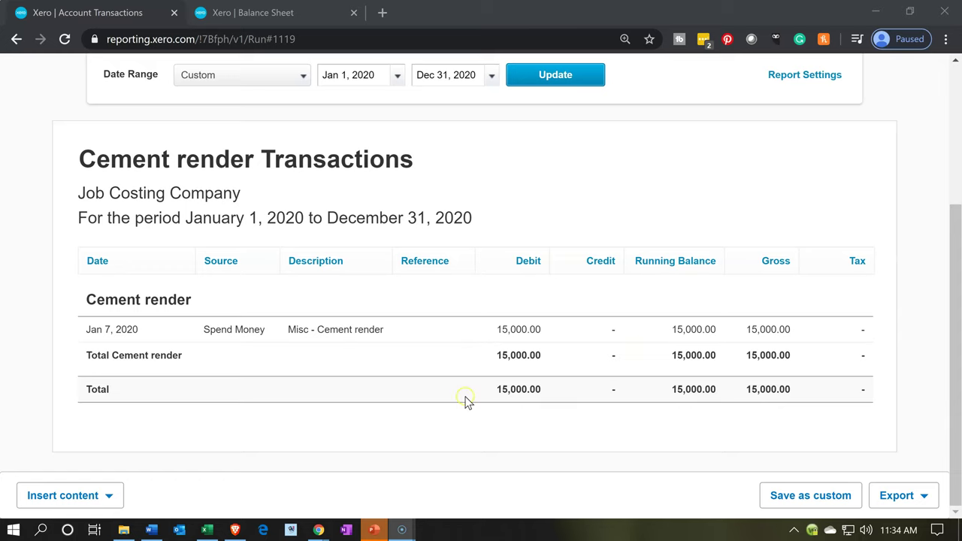
pyautogui.scroll(3, 213, 396)
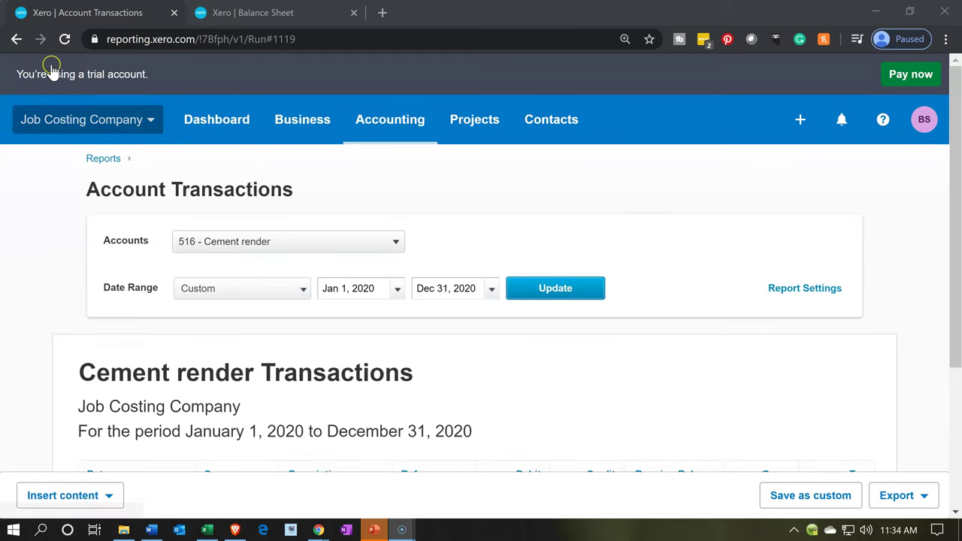
pyautogui.click(17, 39)
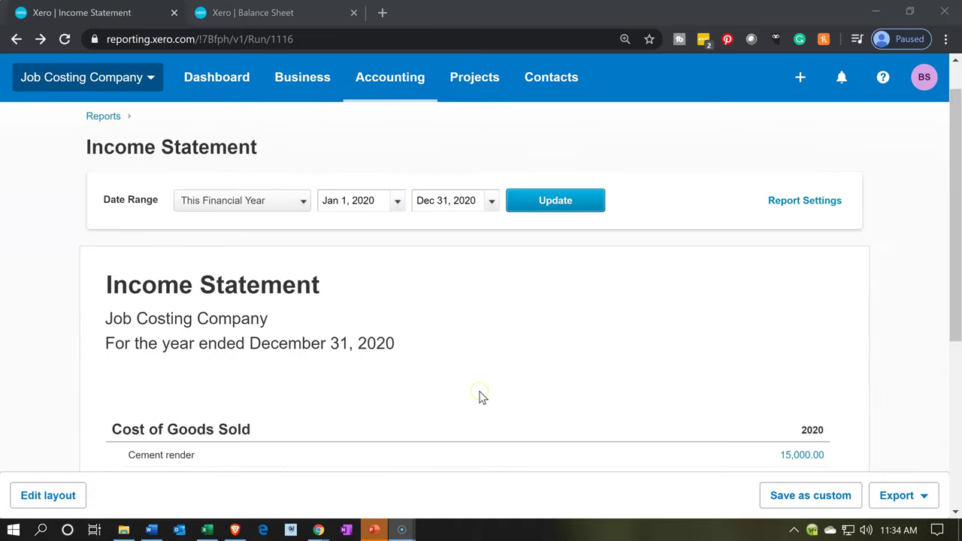
pyautogui.scroll(-4, 481, 397)
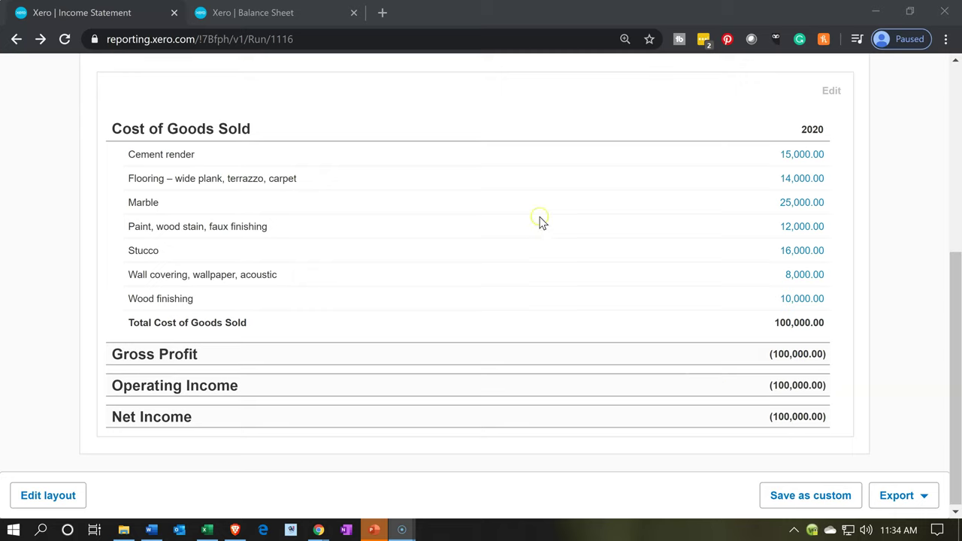
# - Check Current Year Earnings in the Balance Sheet's equity section and return to the Income Statement for comparison
pyautogui.click(292, 14)
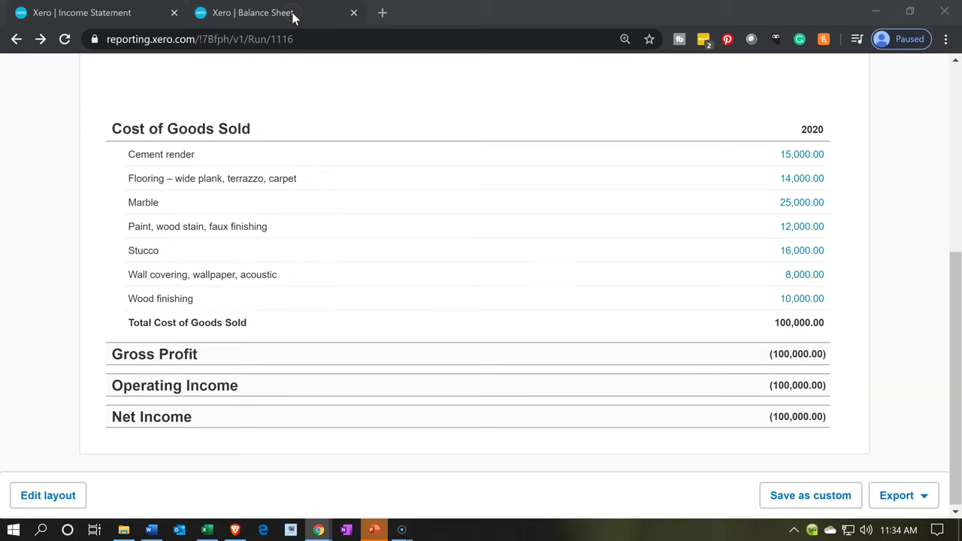
pyautogui.click(292, 14)
pyautogui.scroll(-9, 329, 287)
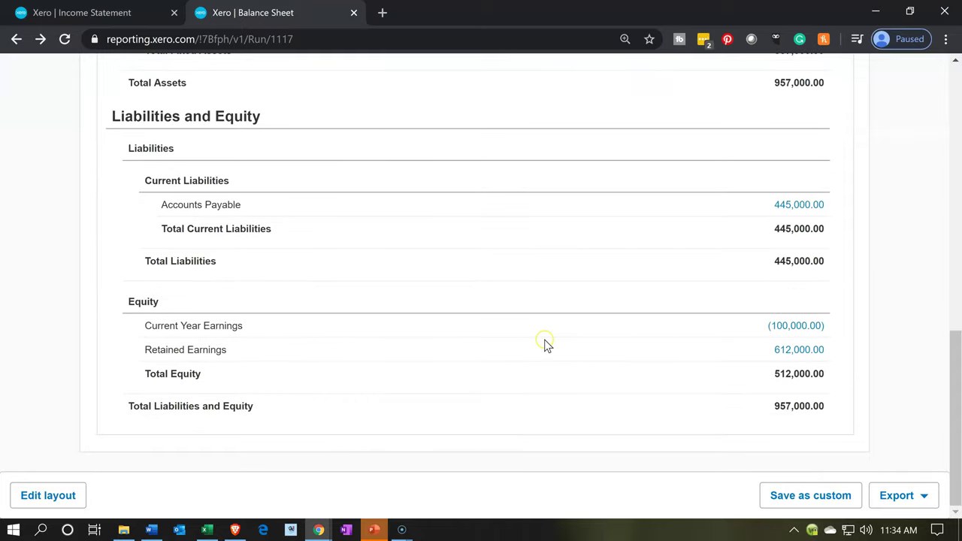
pyautogui.click(798, 343)
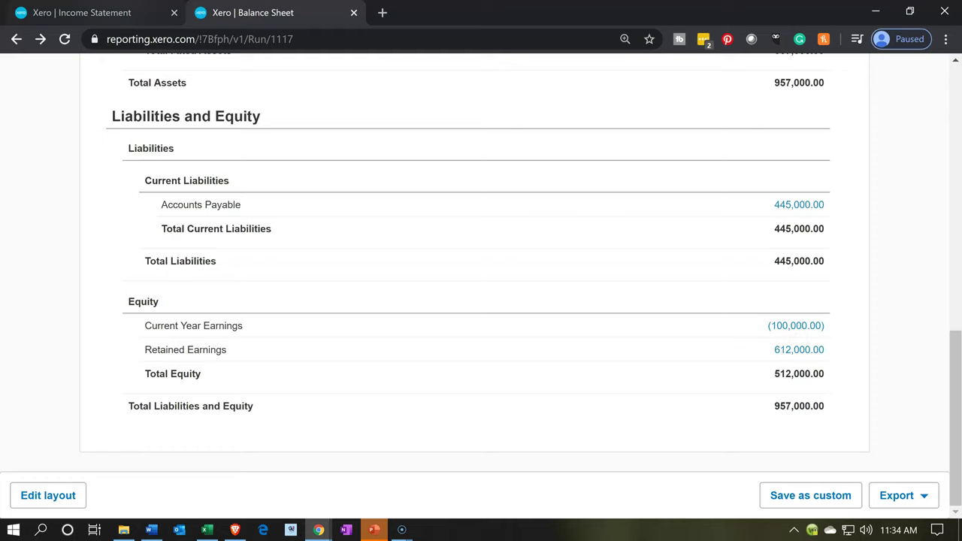
pyautogui.click(114, 14)
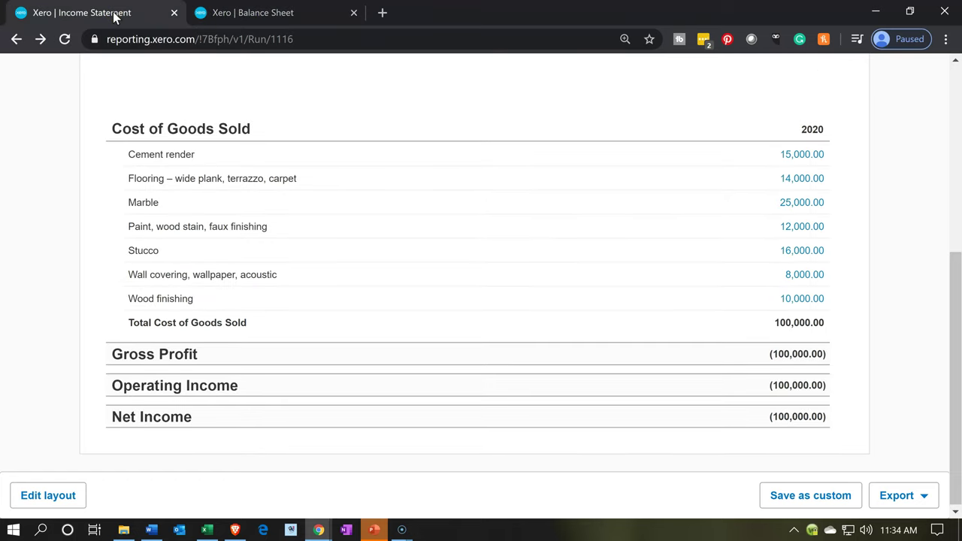
# - Duplicate the browser tab that holds the Income Statement and return to the original tab
pyautogui.rightClick(114, 15)
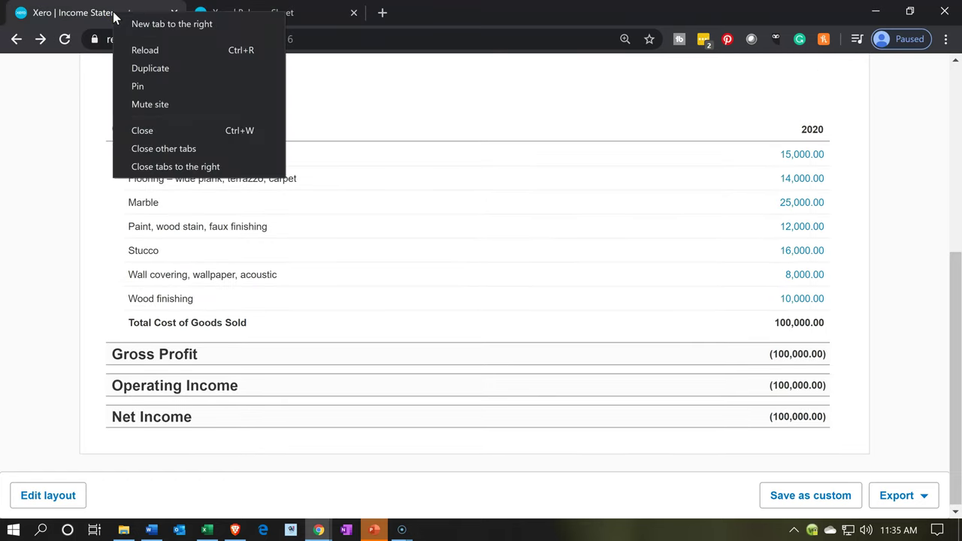
pyautogui.click(136, 70)
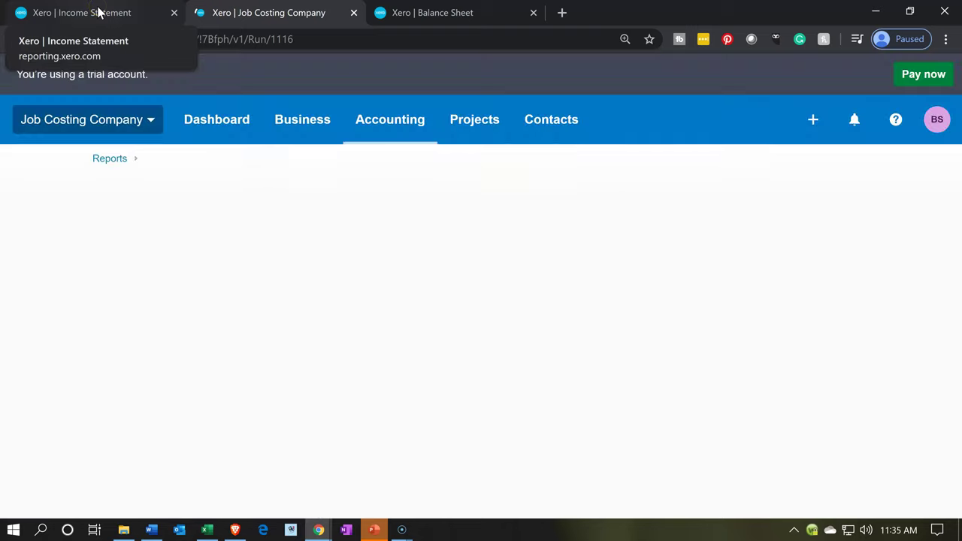
pyautogui.click(98, 12)
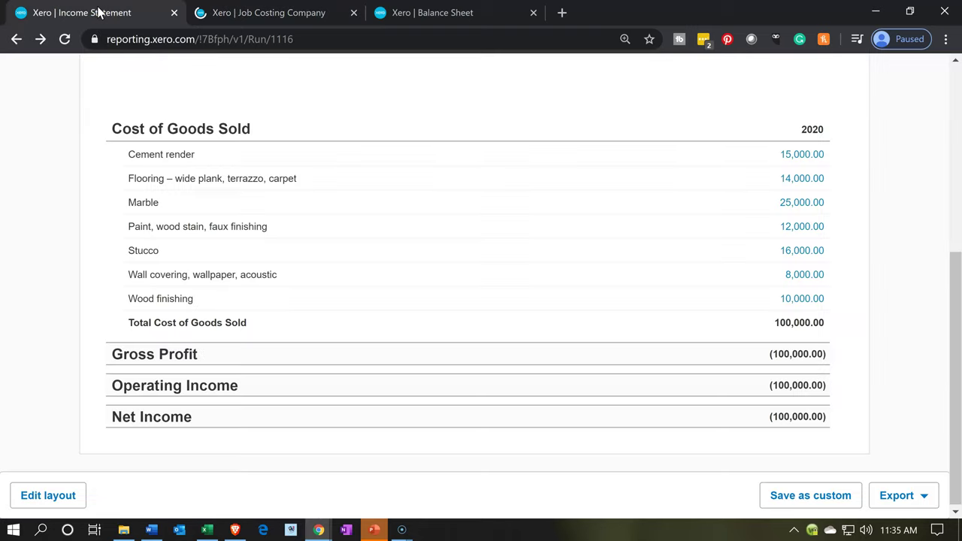
# - Open project 14 of Customer 1 from the list of all in-progress projects
pyautogui.click(46, 223)
pyautogui.scroll(5, 46, 222)
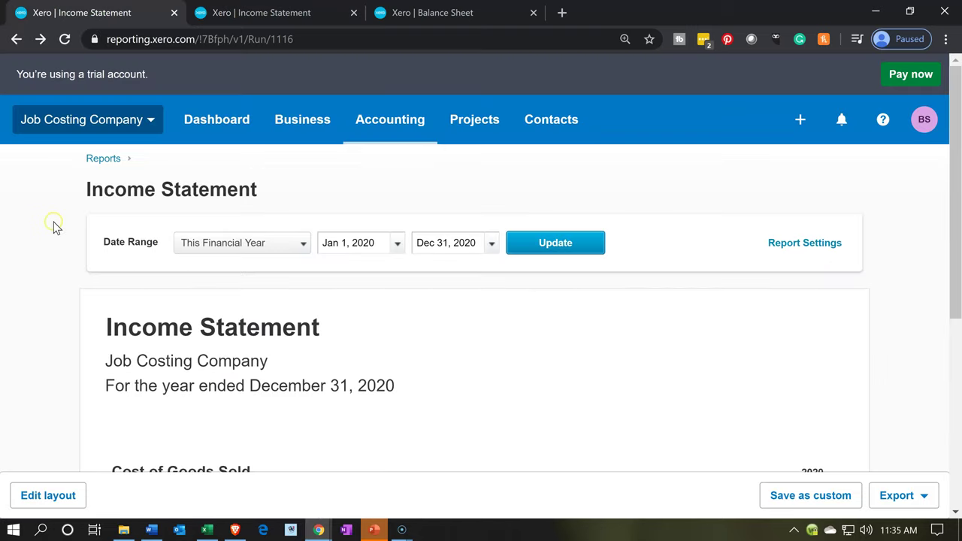
pyautogui.click(482, 129)
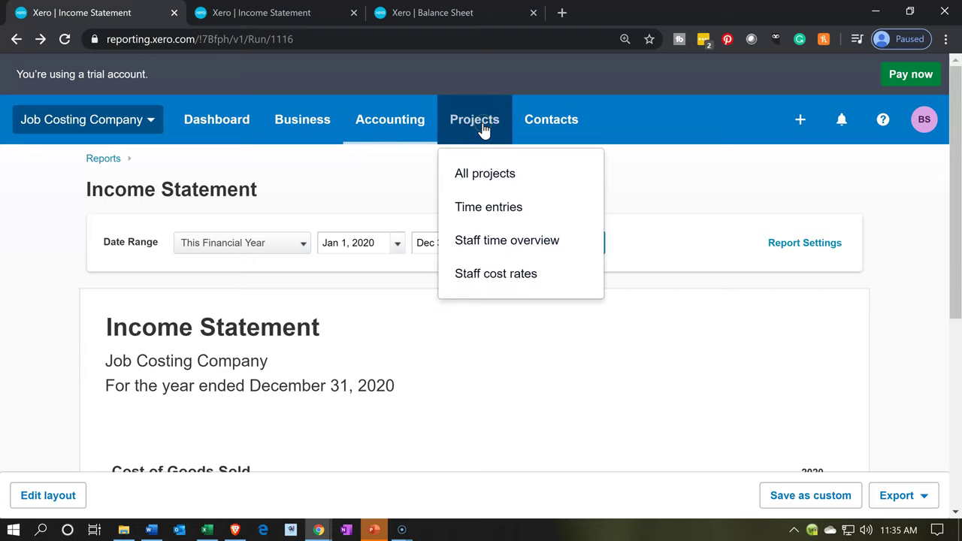
pyautogui.click(486, 173)
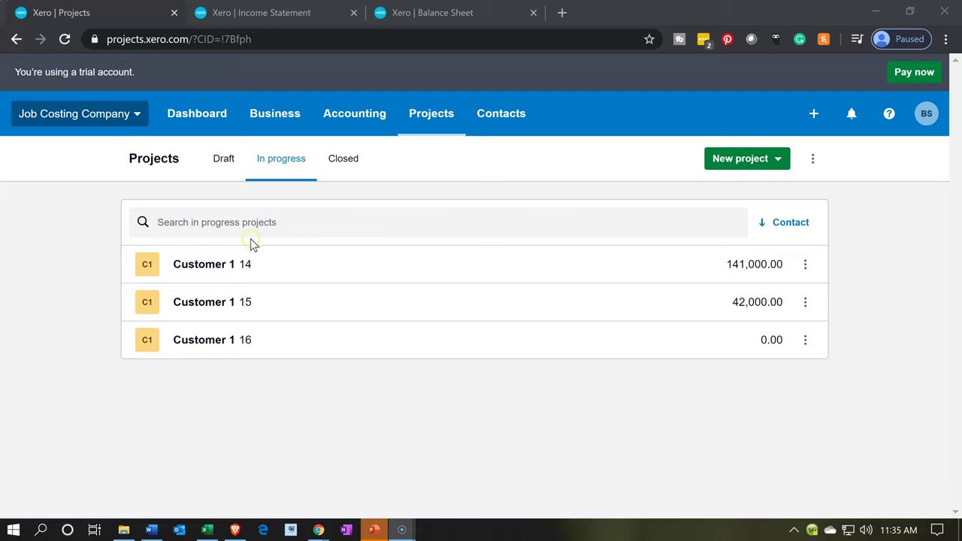
pyautogui.click(211, 277)
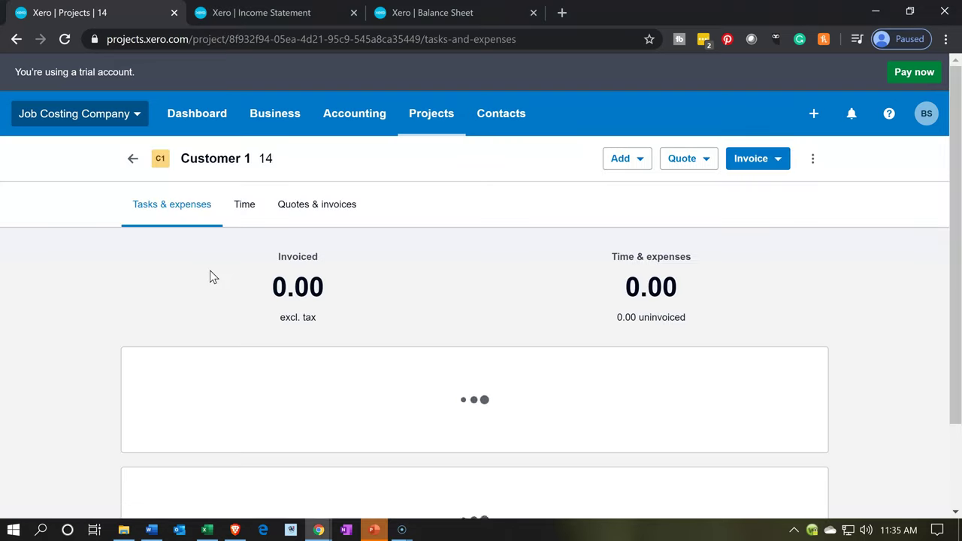
# - Examine the time and expenses total and each untracked expense assigned to project 14
pyautogui.click(567, 269)
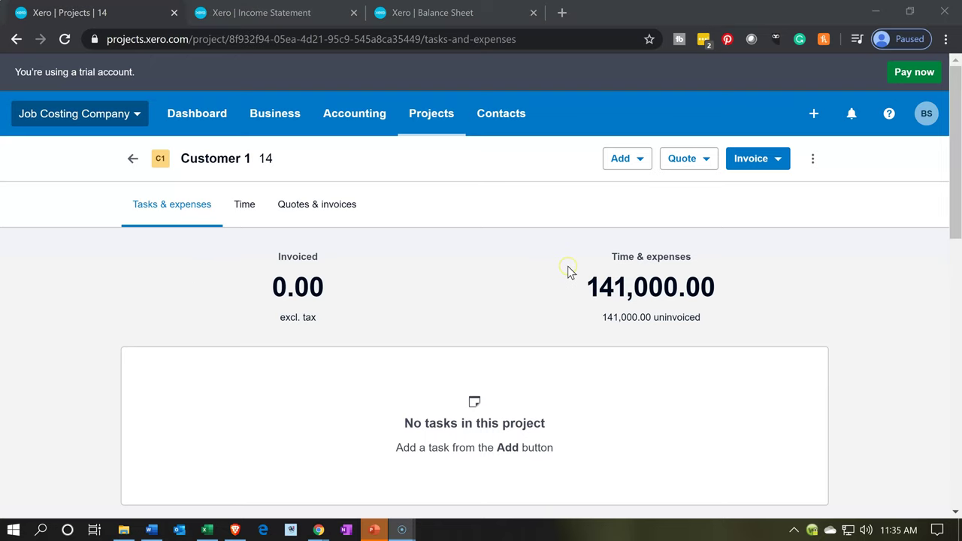
pyautogui.scroll(-3, 569, 267)
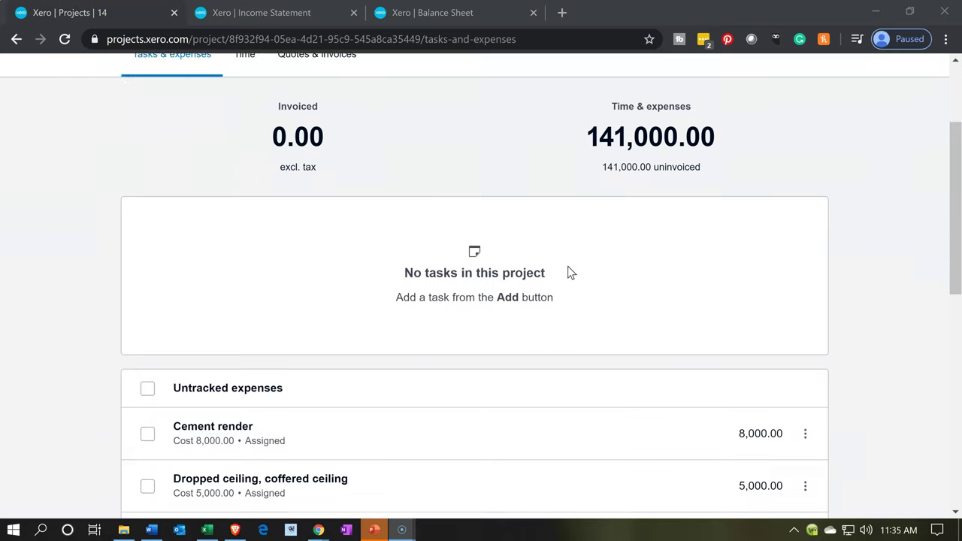
pyautogui.scroll(-1, 541, 271)
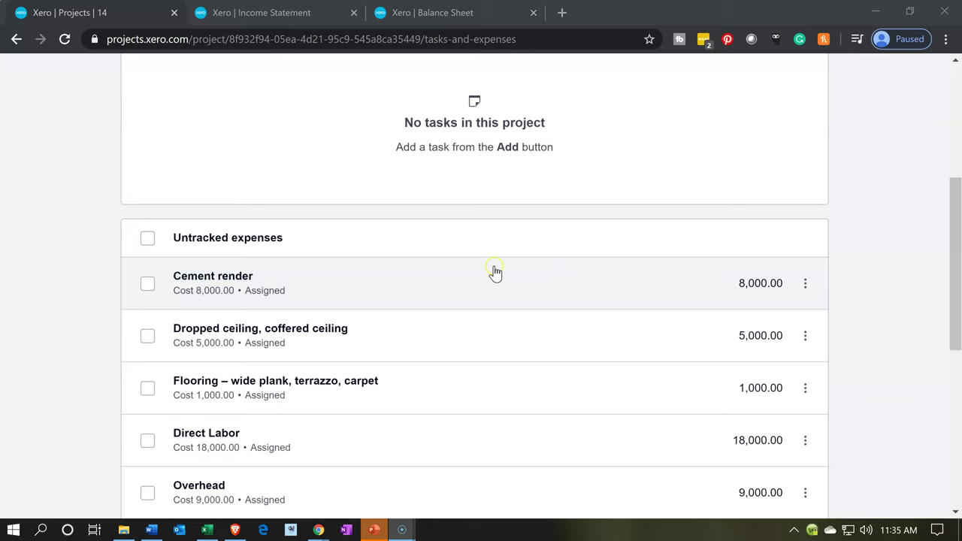
pyautogui.scroll(-4, 463, 301)
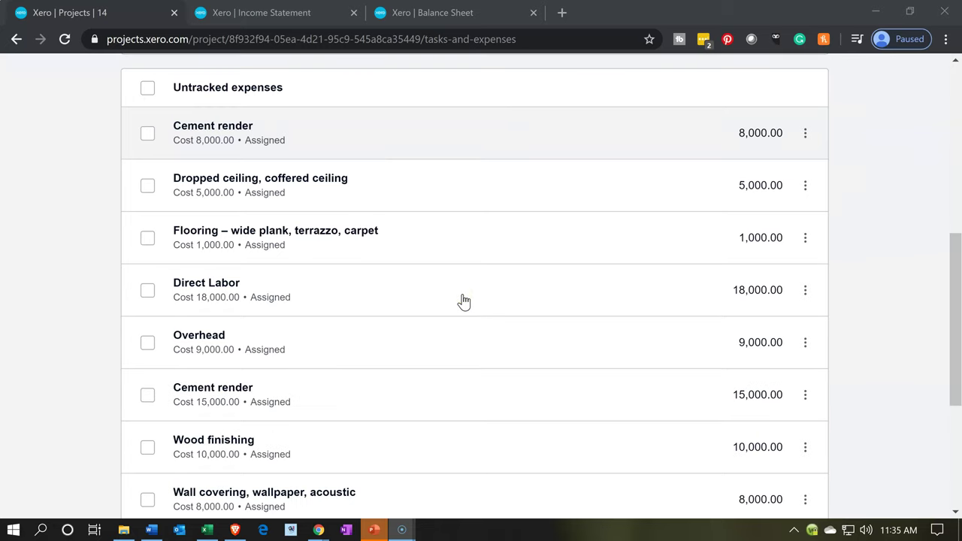
pyautogui.scroll(-1, 464, 301)
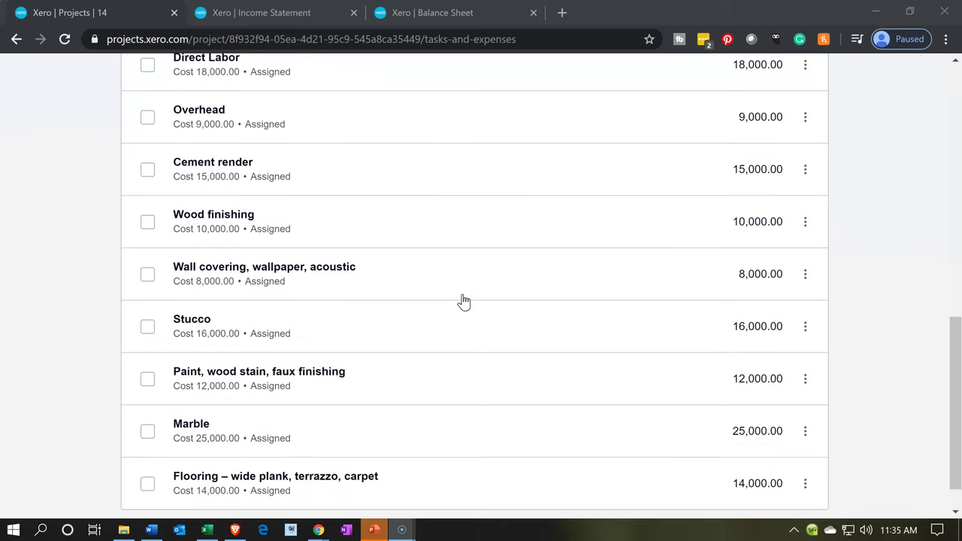
pyautogui.scroll(-1, 464, 301)
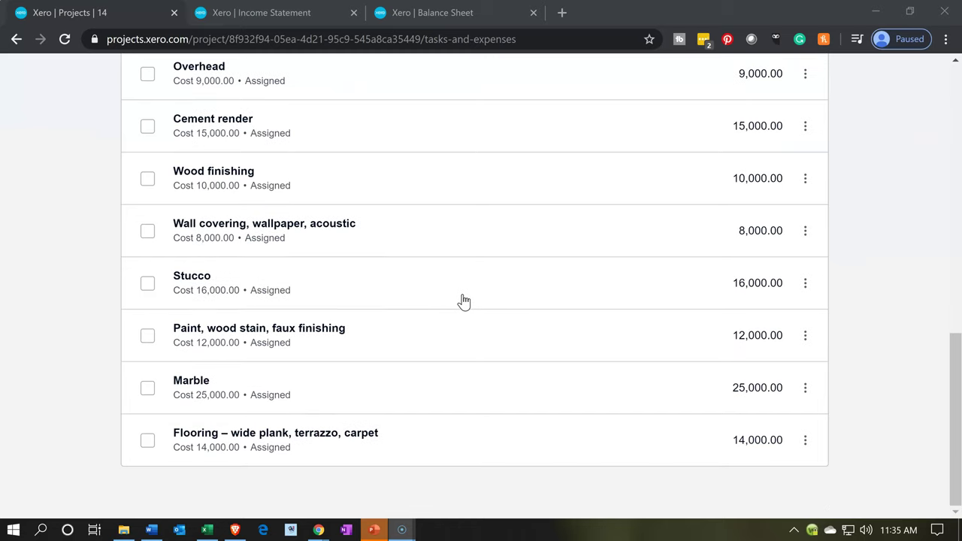
pyautogui.scroll(15, 464, 301)
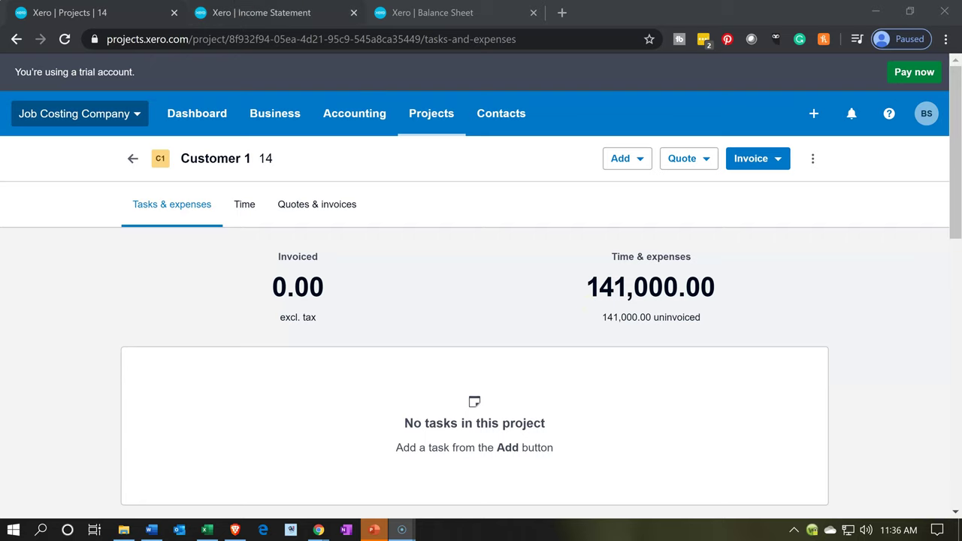
# - Compare the project's expenses with the Income Statement's Cost of Goods Sold lines and return to project 14
pyautogui.click(256, 13)
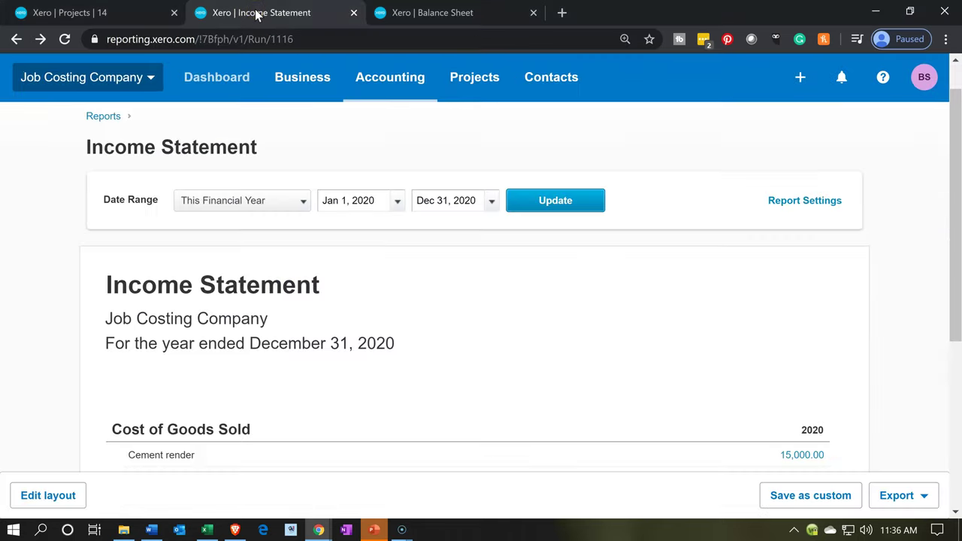
pyautogui.scroll(-4, 336, 269)
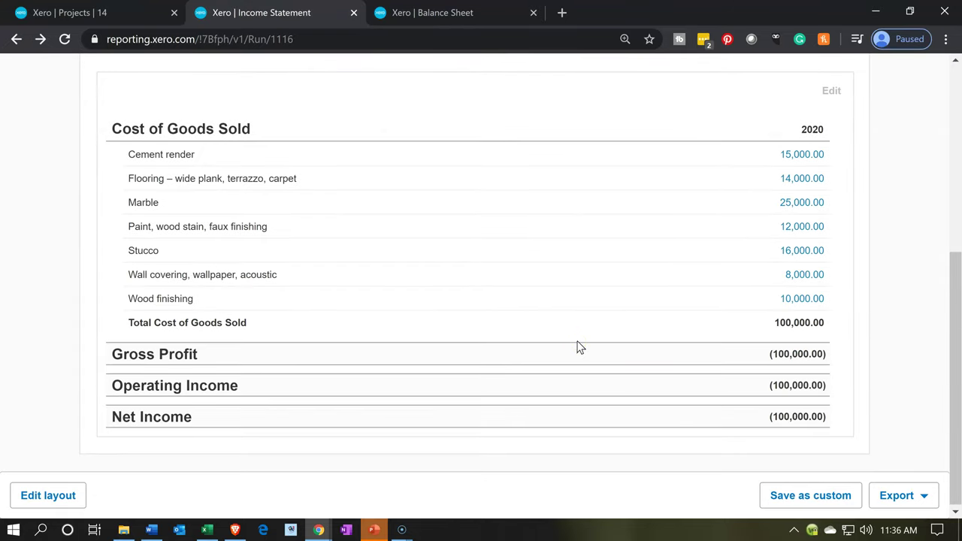
pyautogui.click(107, 15)
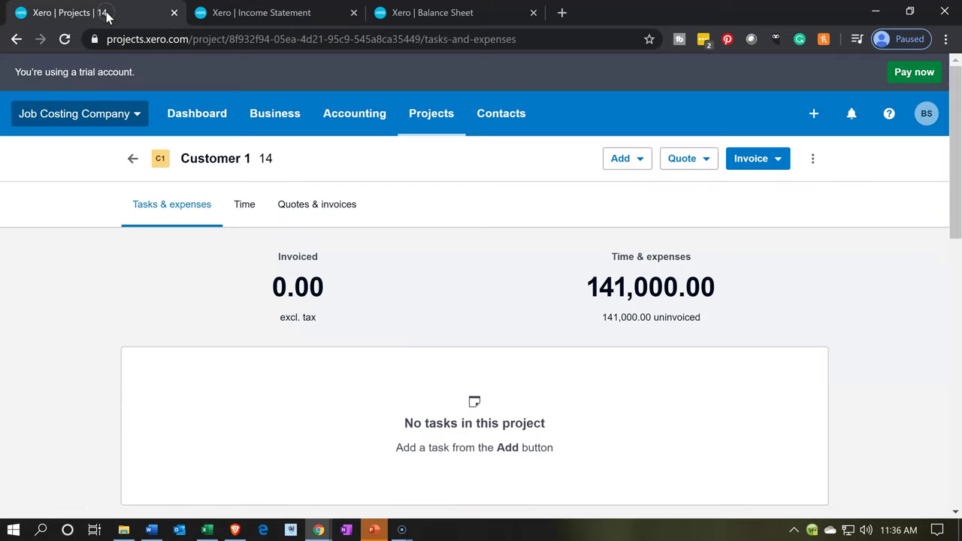
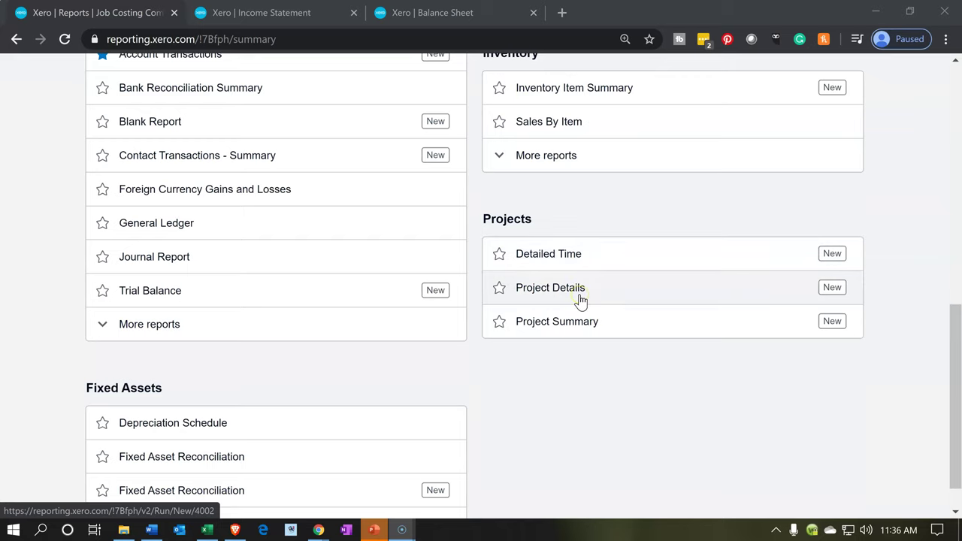
# - Run the Project Details report with the project state set to All
pyautogui.click(580, 300)
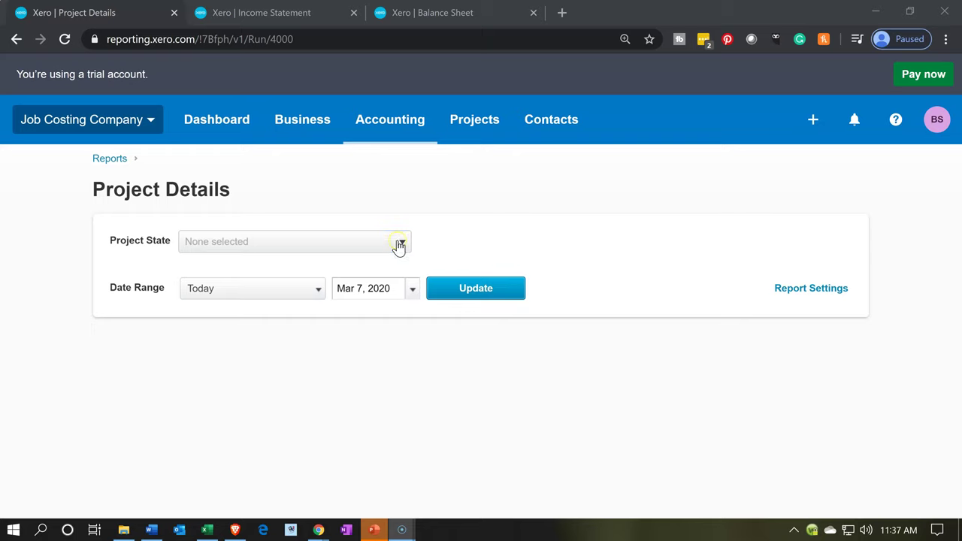
pyautogui.click(398, 244)
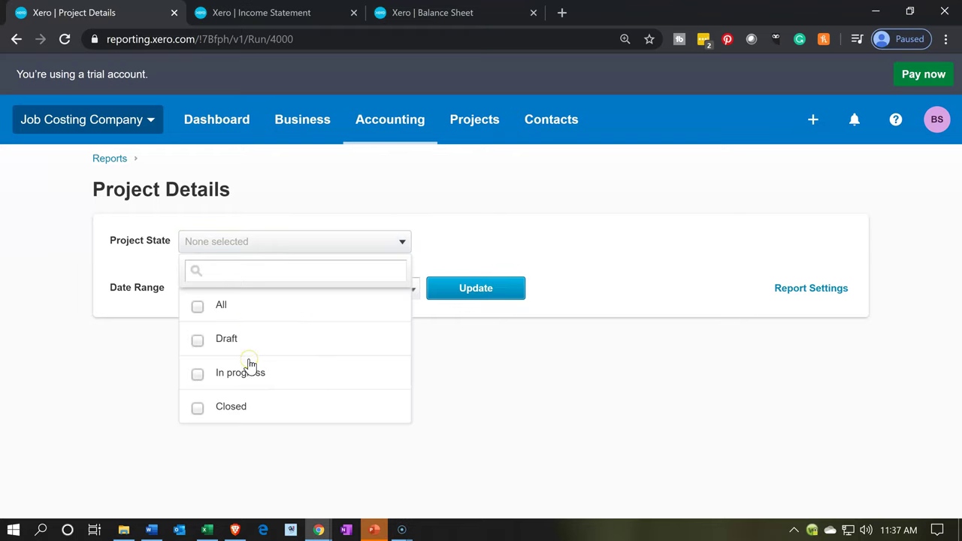
pyautogui.click(198, 307)
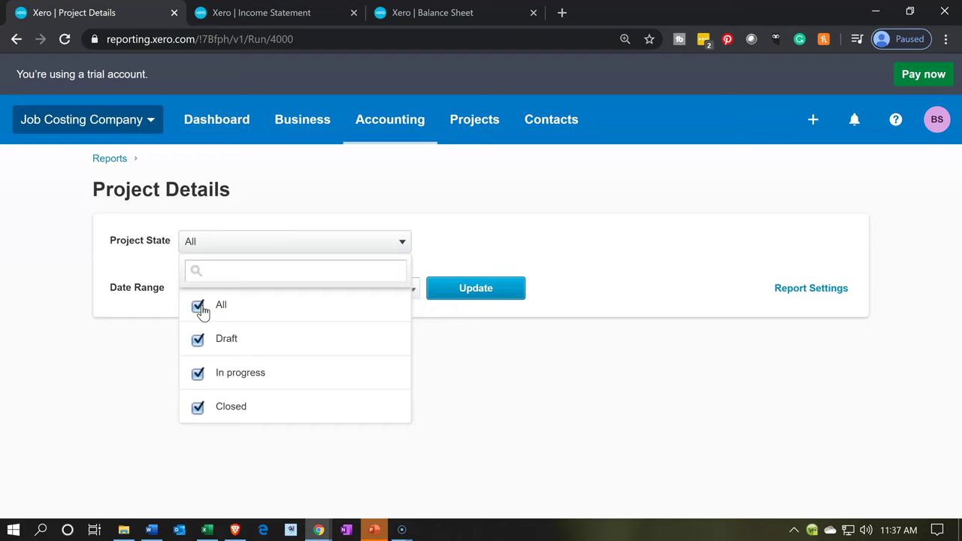
pyautogui.click(469, 292)
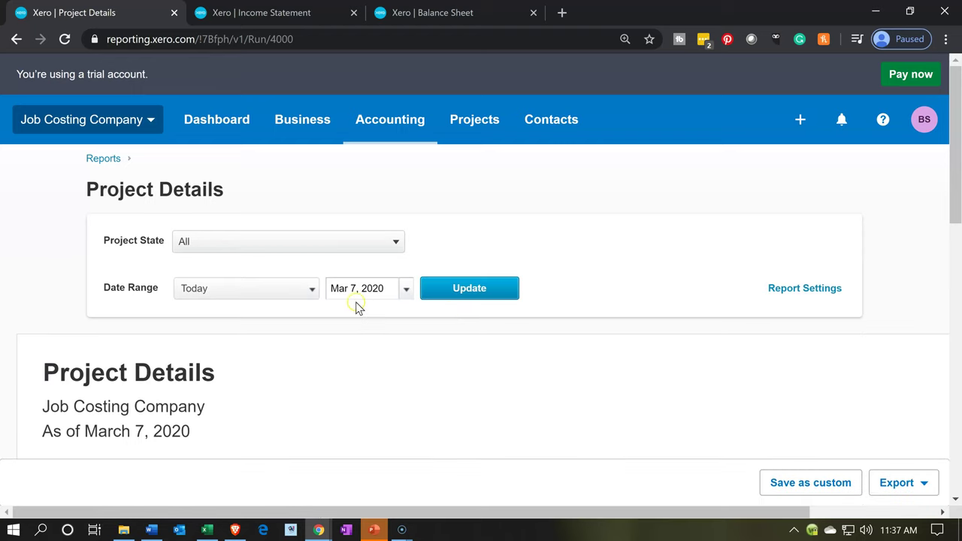
# - Review the expense lines and cost totals for jobs 14 and 15 in the Project Details report
pyautogui.click(333, 299)
pyautogui.click(333, 299)
pyautogui.scroll(-5, 342, 299)
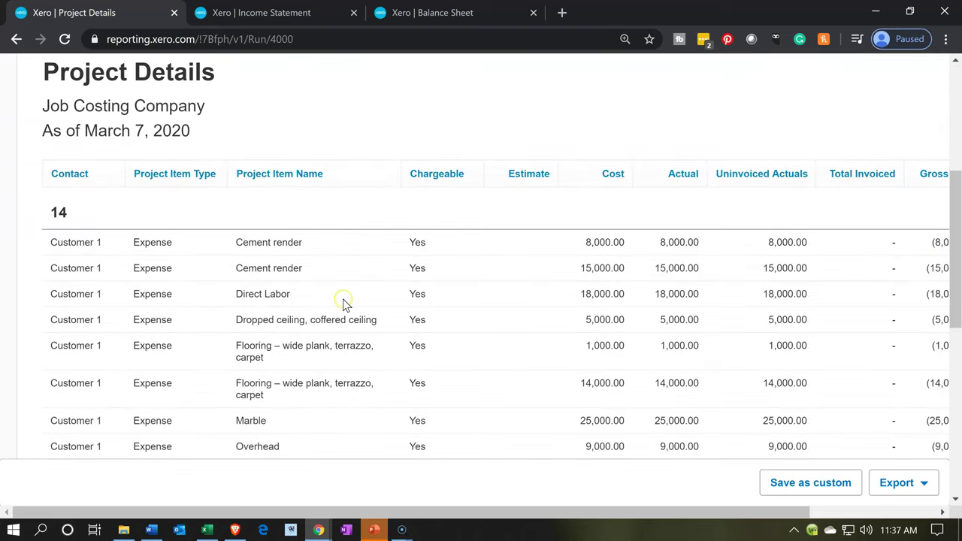
pyautogui.scroll(-2, 343, 303)
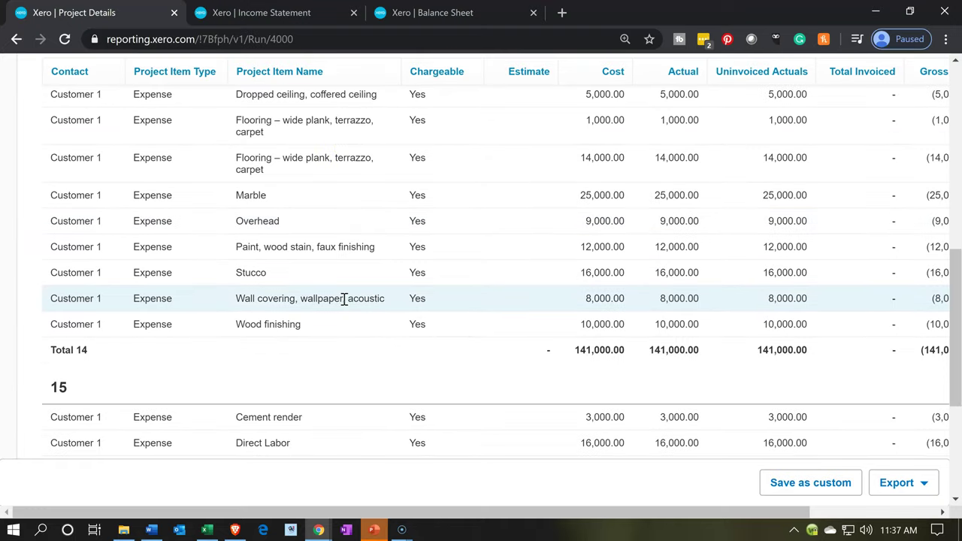
pyautogui.scroll(-1, 344, 299)
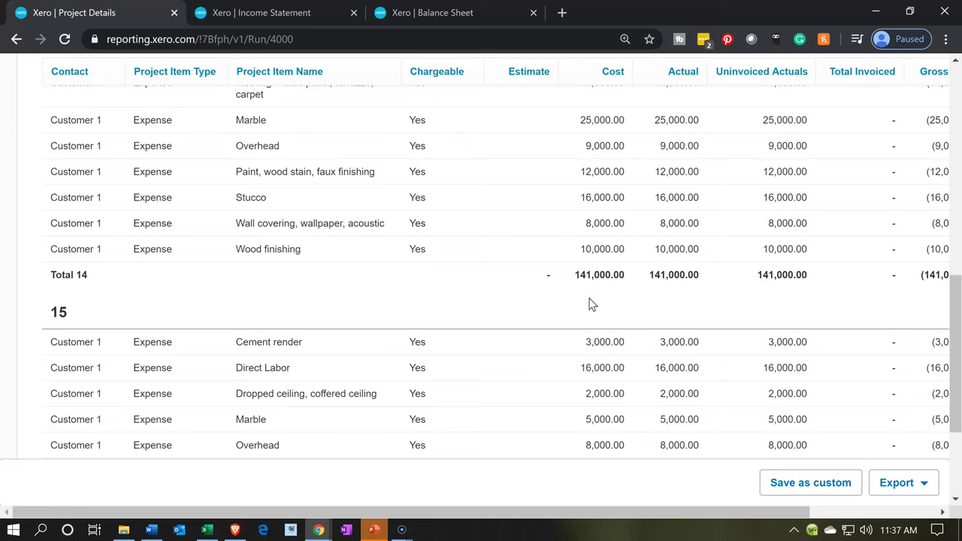
pyautogui.scroll(-2, 589, 304)
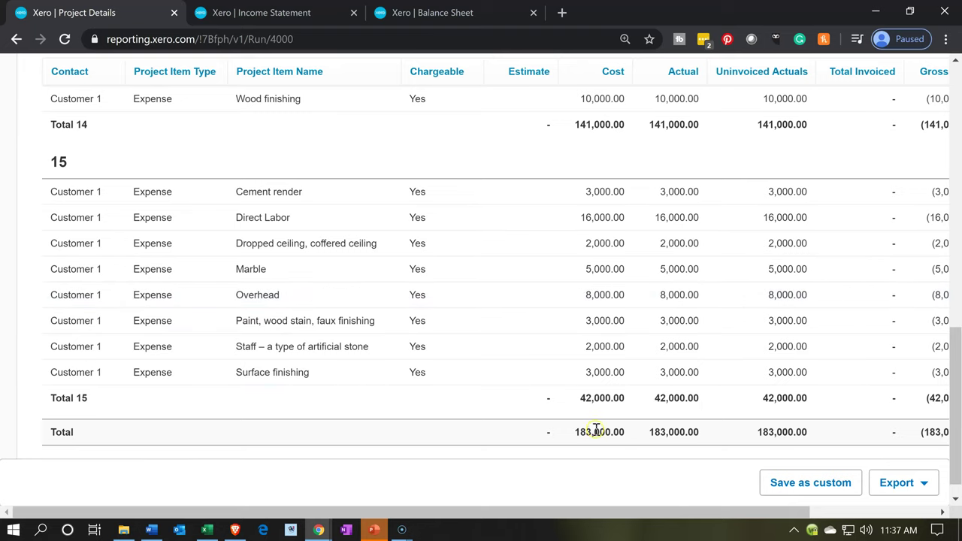
pyautogui.scroll(15, 594, 427)
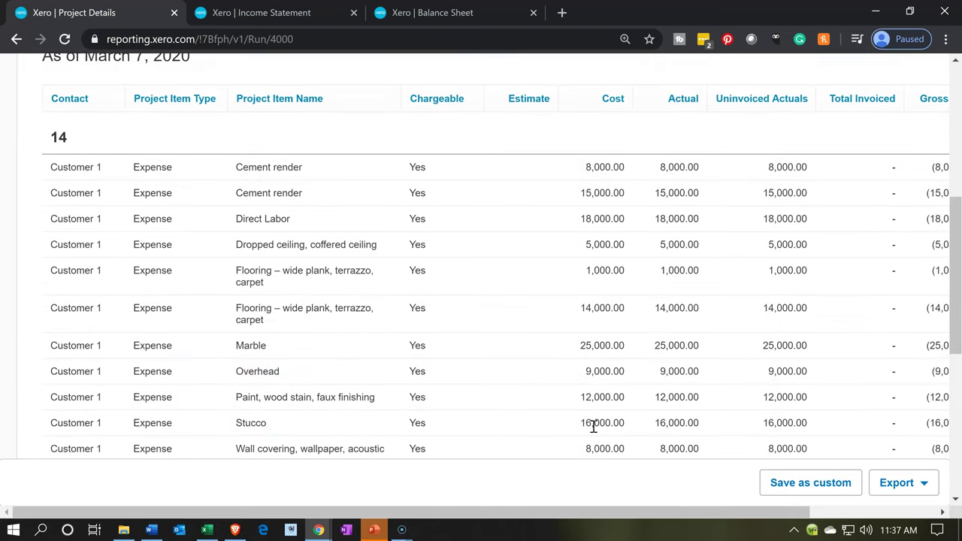
# - Add the Date column to the Project Details report through its settings and update the report
pyautogui.click(782, 216)
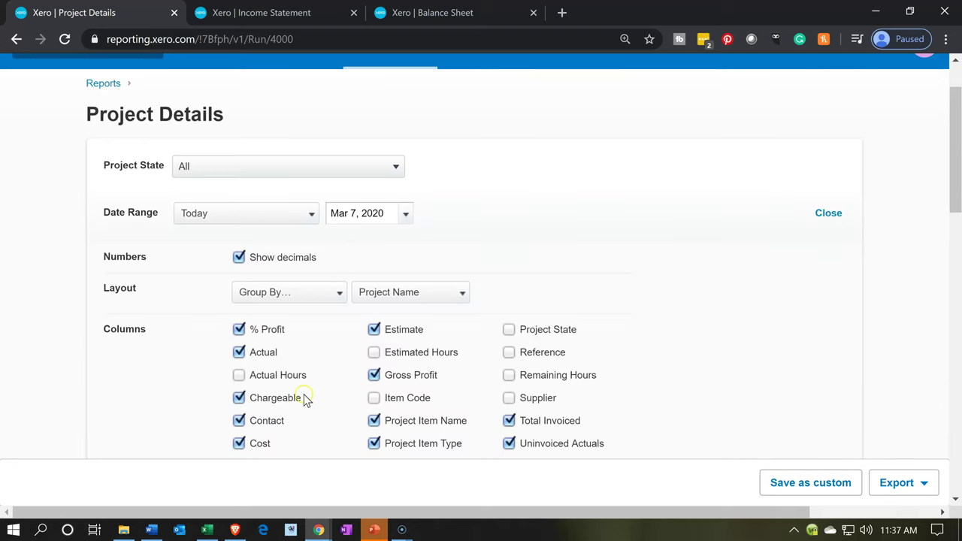
pyautogui.scroll(-1, 297, 397)
pyautogui.click(240, 392)
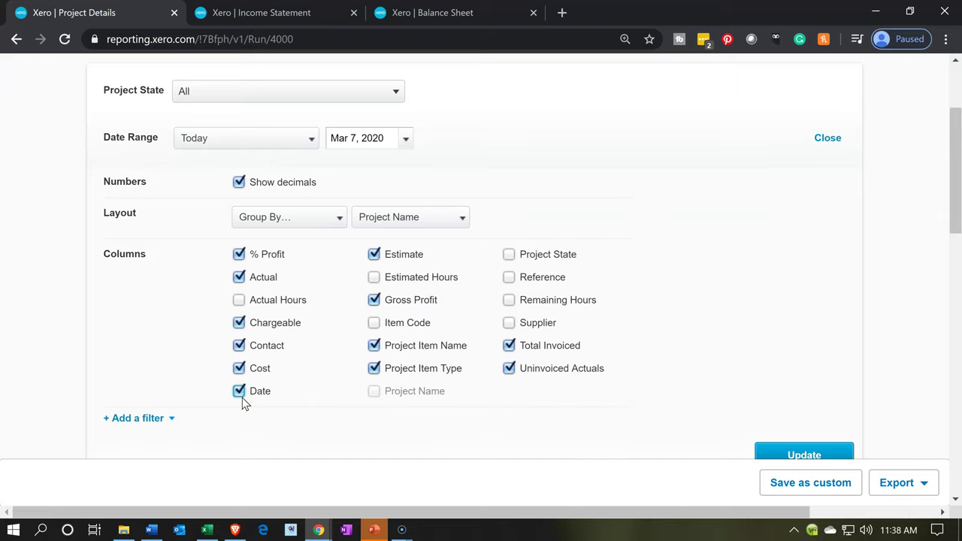
pyautogui.click(777, 456)
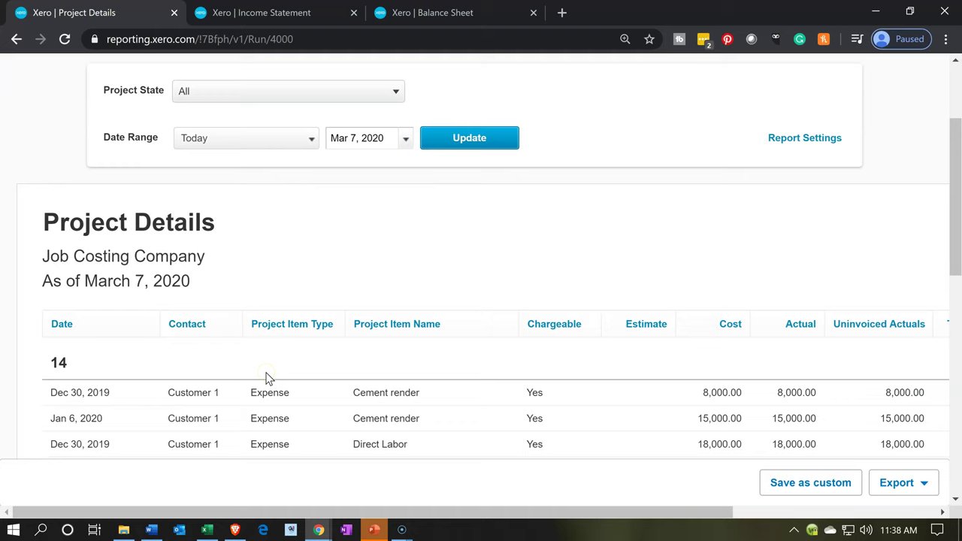
# - Sort the Project Details report by date in ascending order and review the dated expenses of job 14
pyautogui.scroll(-2, 267, 378)
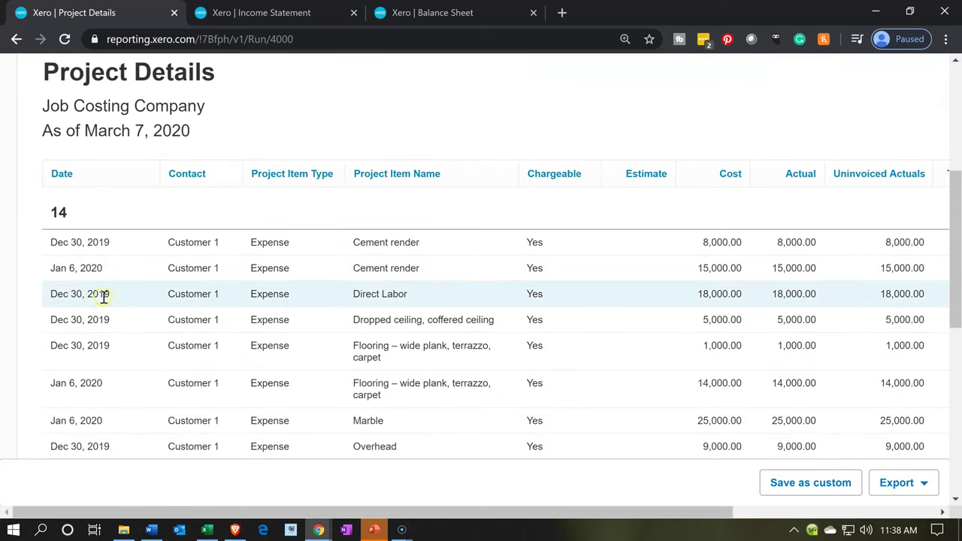
pyautogui.scroll(-1, 105, 324)
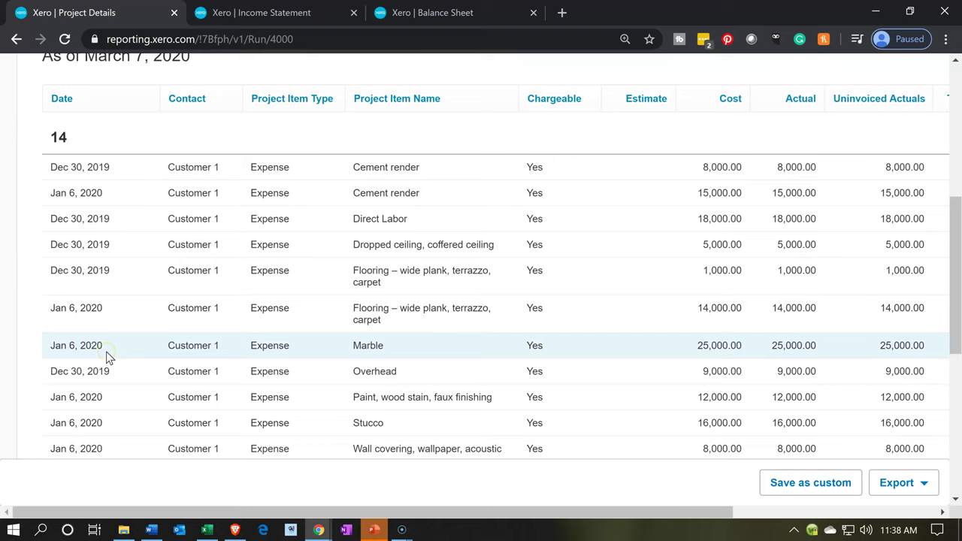
pyautogui.click(64, 104)
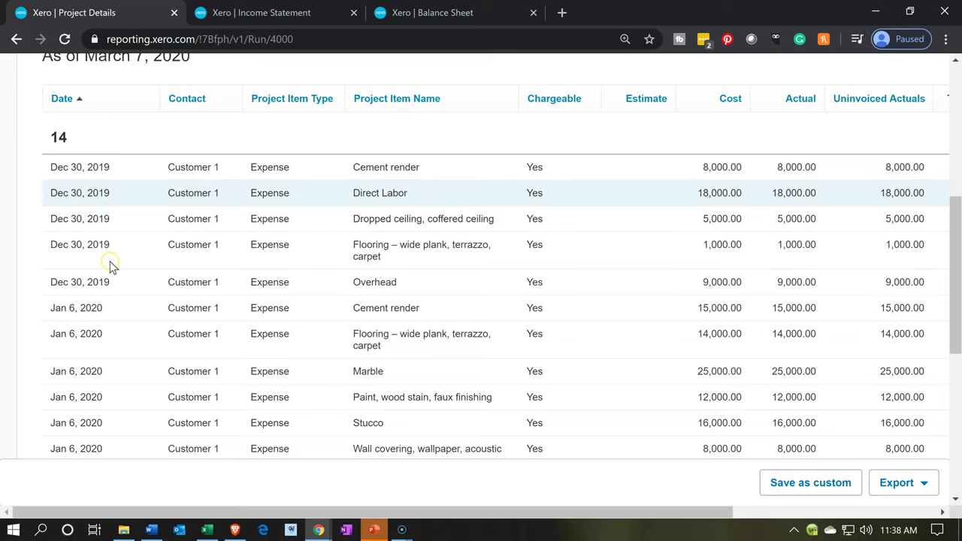
pyautogui.scroll(-2, 113, 288)
pyautogui.scroll(-3, 113, 288)
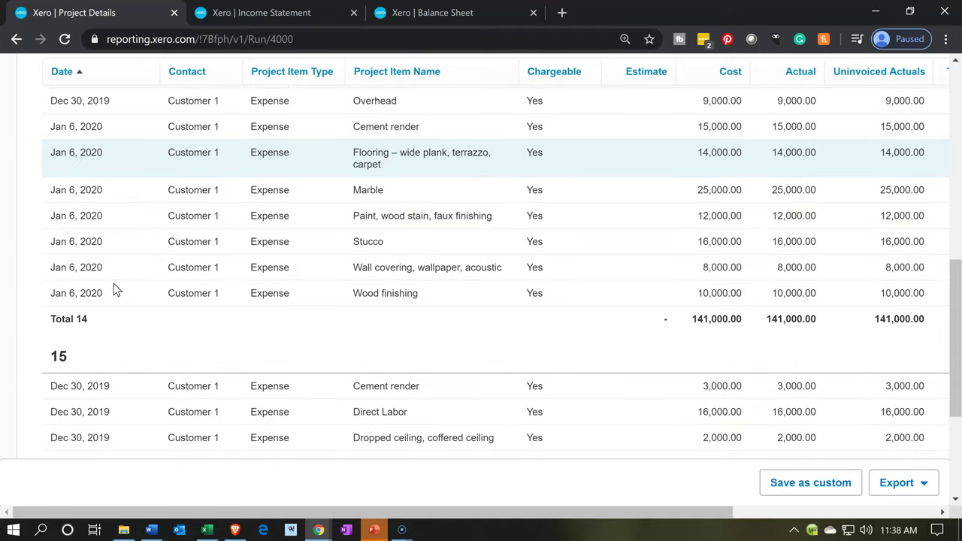
pyautogui.scroll(10, 114, 288)
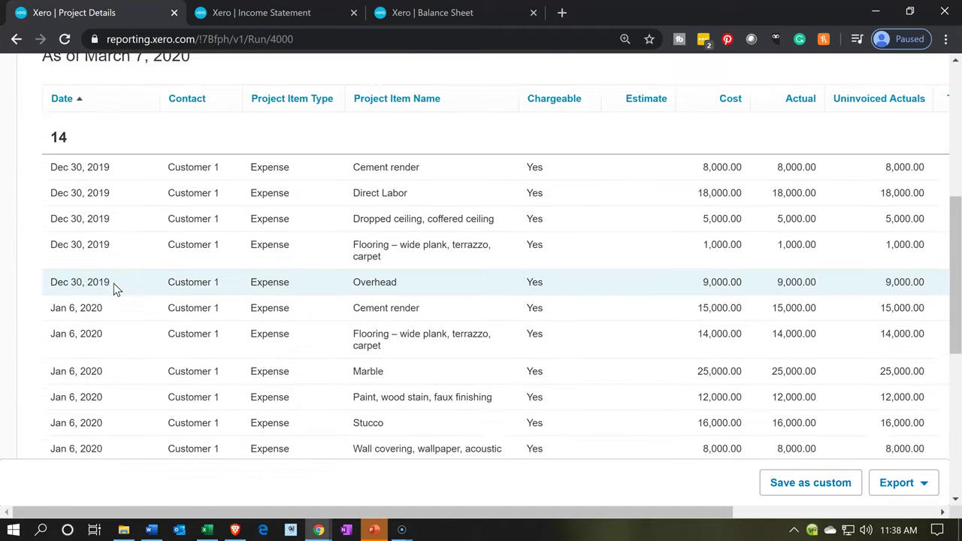
# - Add a Date filter to the Project Details report through its report settings
pyautogui.scroll(3, 113, 288)
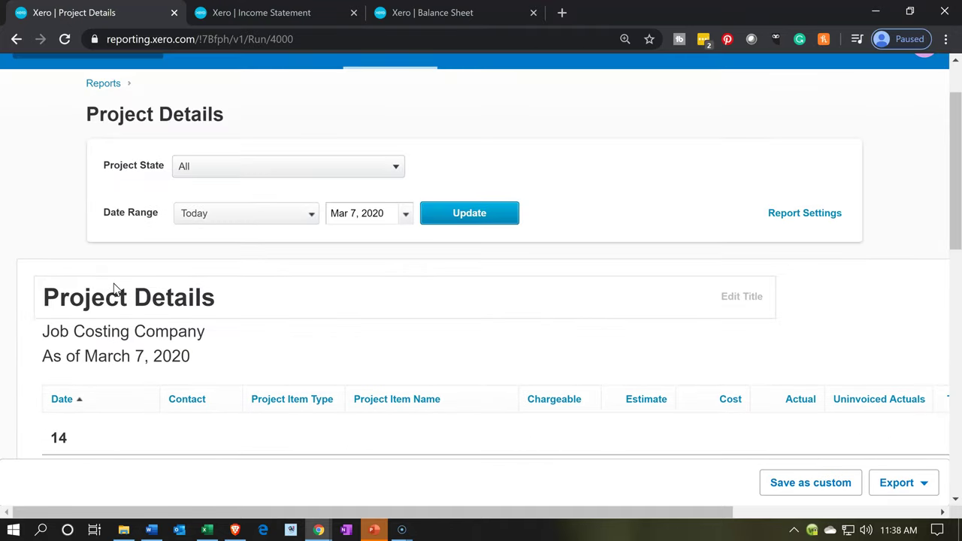
pyautogui.click(827, 220)
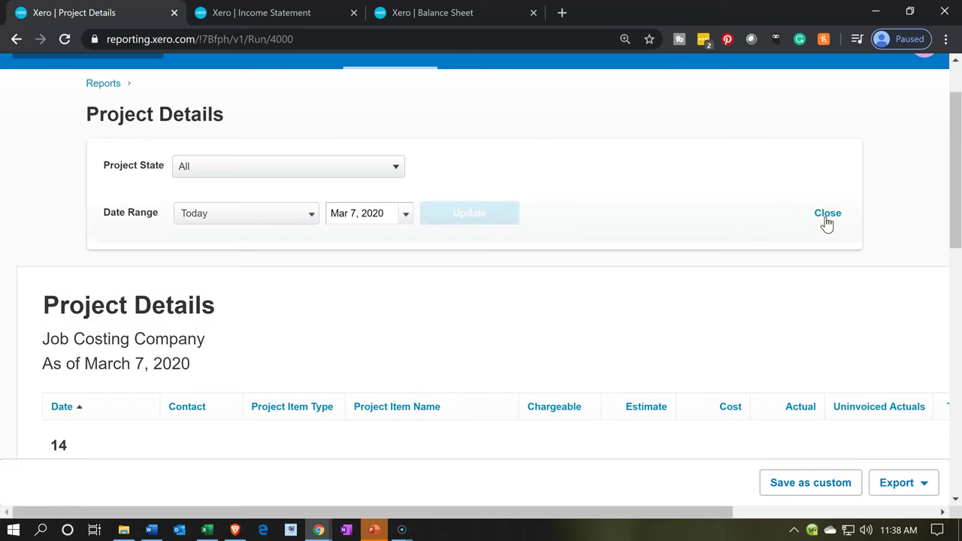
pyautogui.scroll(-1, 524, 337)
pyautogui.scroll(-1, 515, 340)
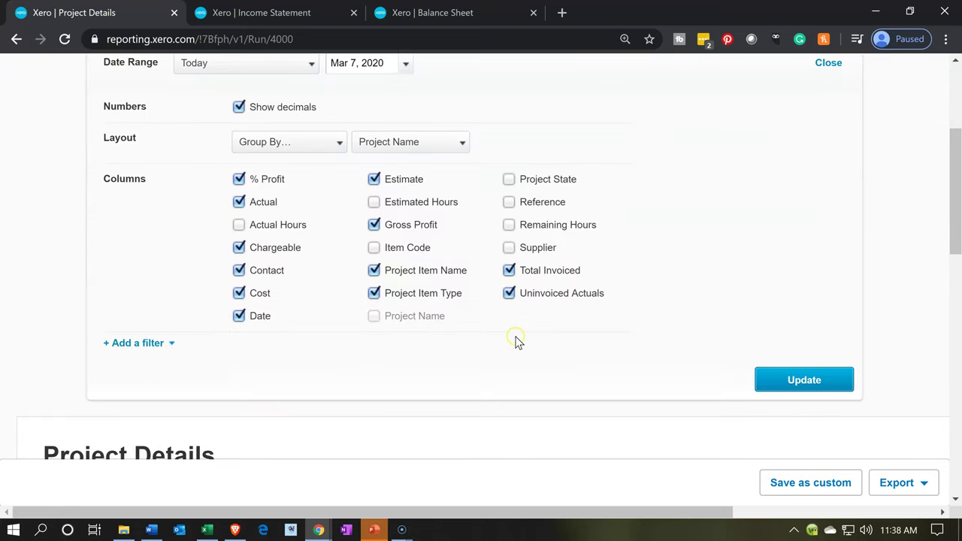
pyautogui.click(166, 349)
pyautogui.click(167, 351)
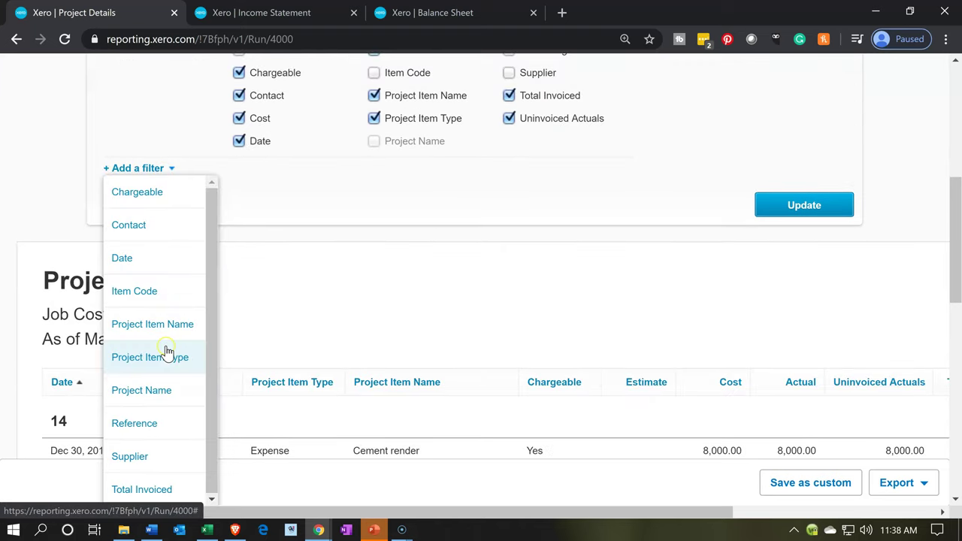
pyautogui.click(137, 271)
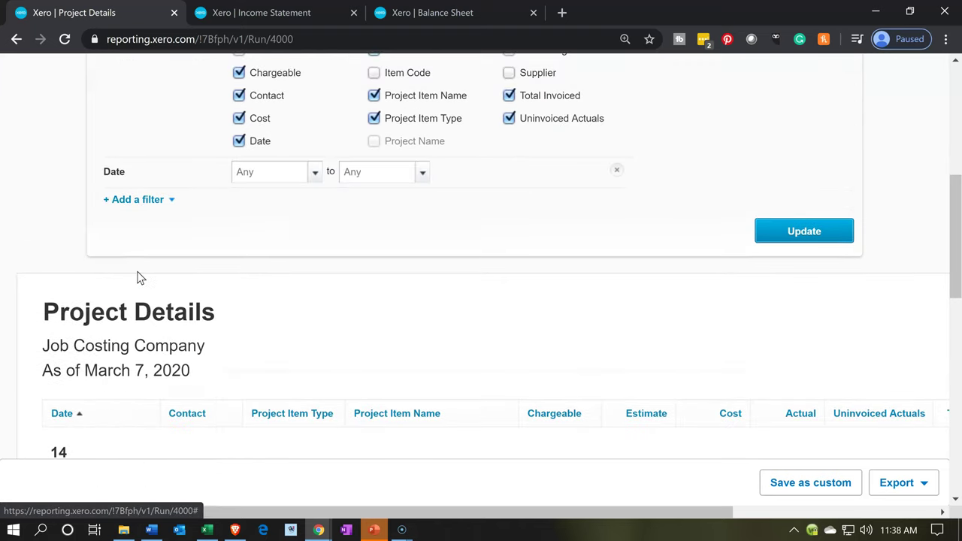
pyautogui.click(400, 269)
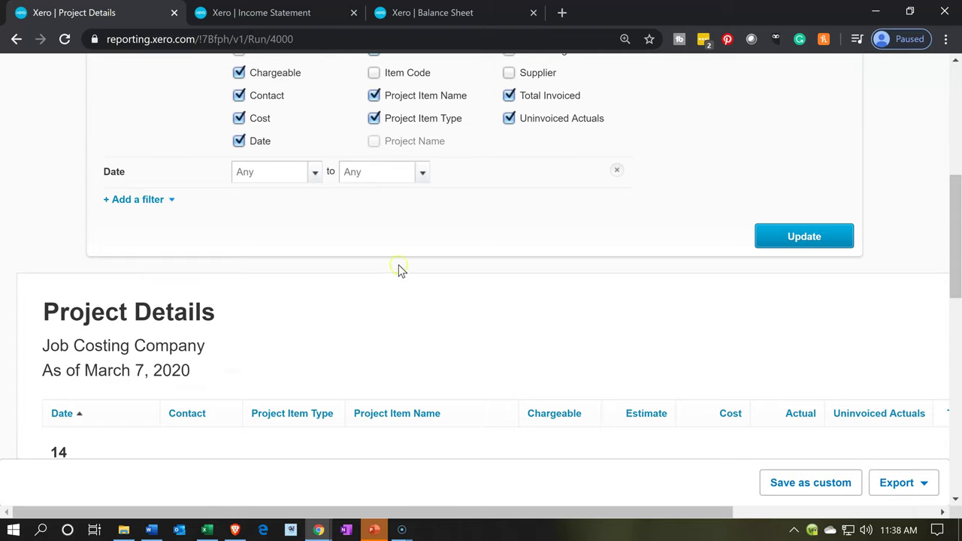
# - Set the Date filter to run from Jan 1, 2020 to Mar 7, 2020 and update the report
pyautogui.click(187, 196)
pyautogui.click(318, 178)
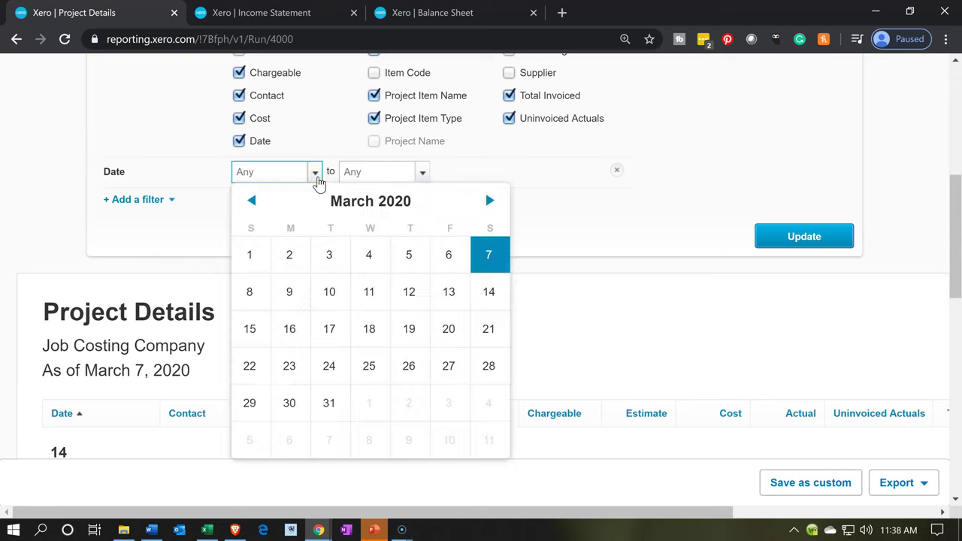
pyautogui.click(253, 201)
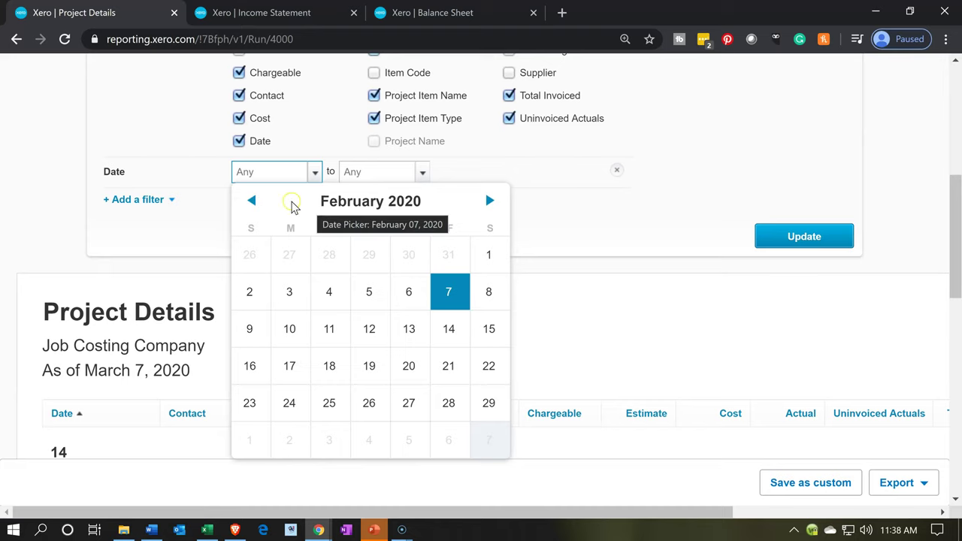
pyautogui.click(255, 200)
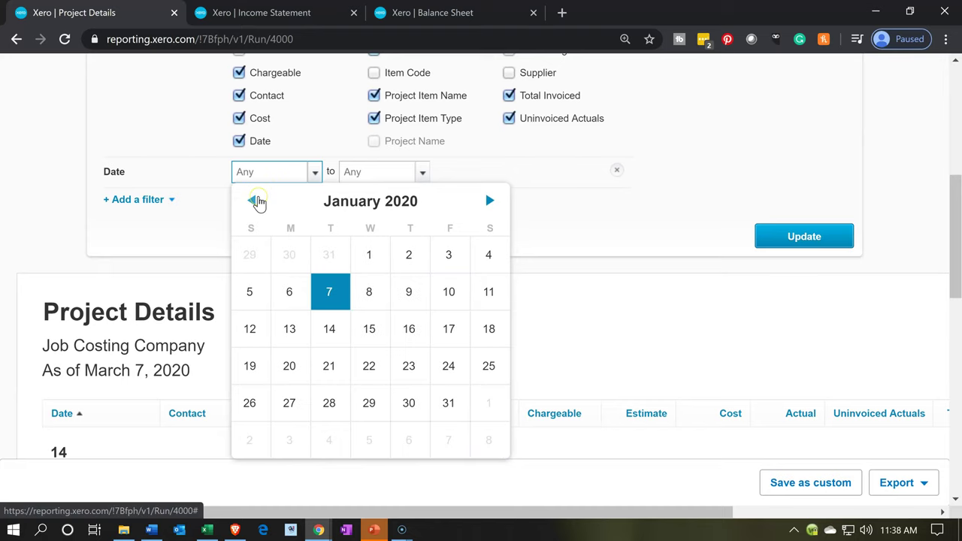
pyautogui.click(367, 256)
pyautogui.click(422, 175)
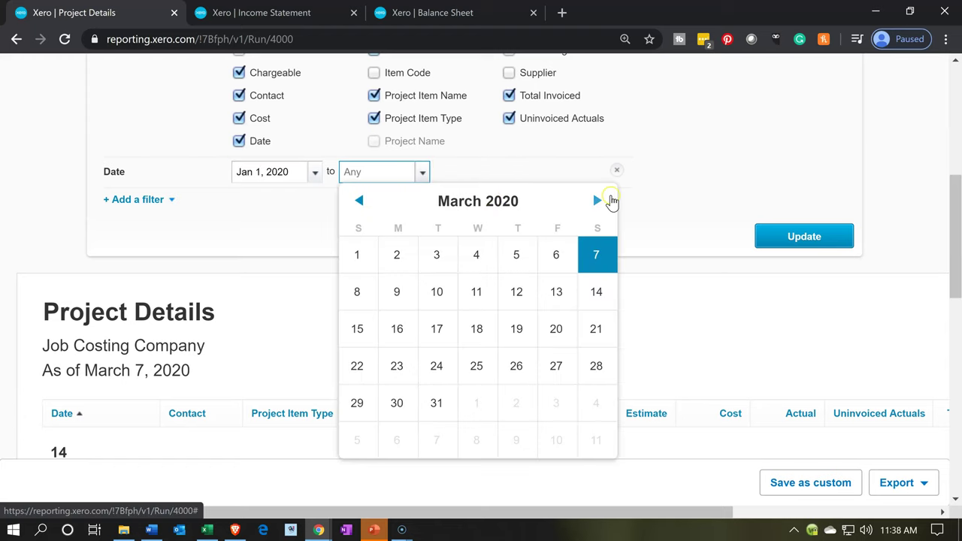
pyautogui.click(595, 253)
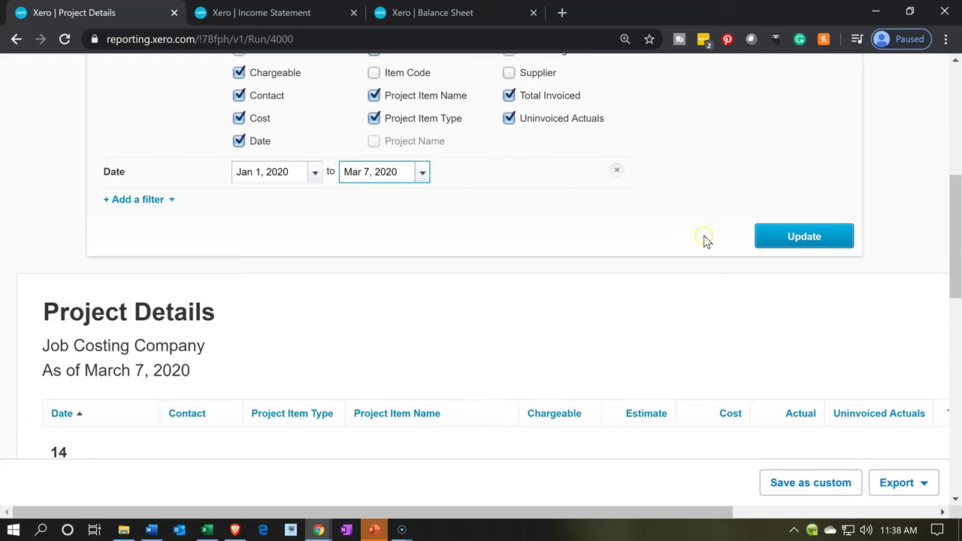
pyautogui.click(763, 239)
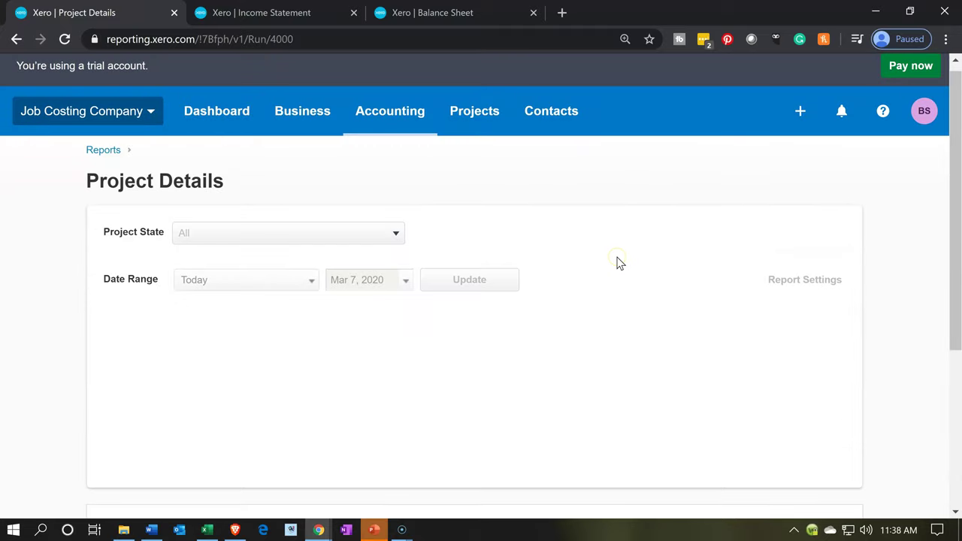
# - Review the job 14 expense lines and totals in the date-filtered Project Details report
pyautogui.scroll(-4, 618, 261)
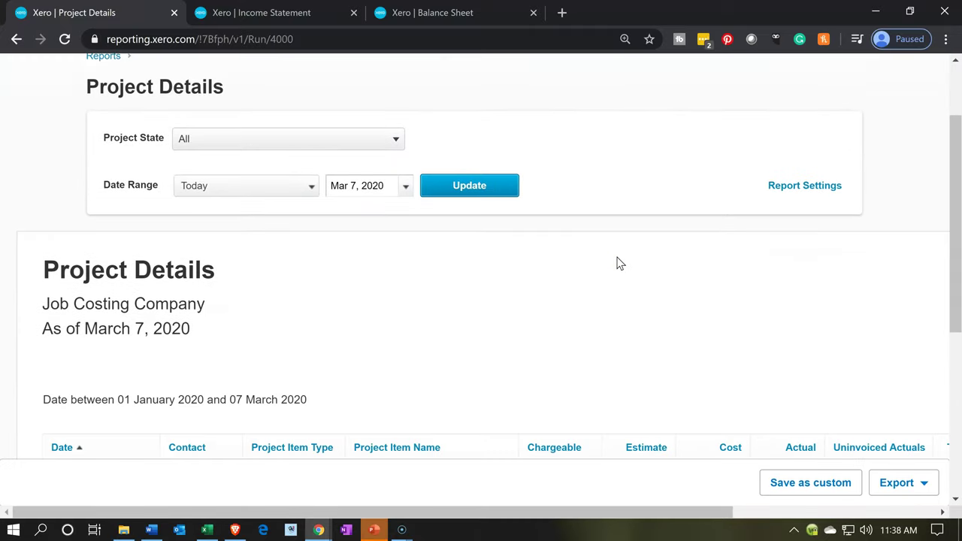
pyautogui.scroll(-1, 618, 262)
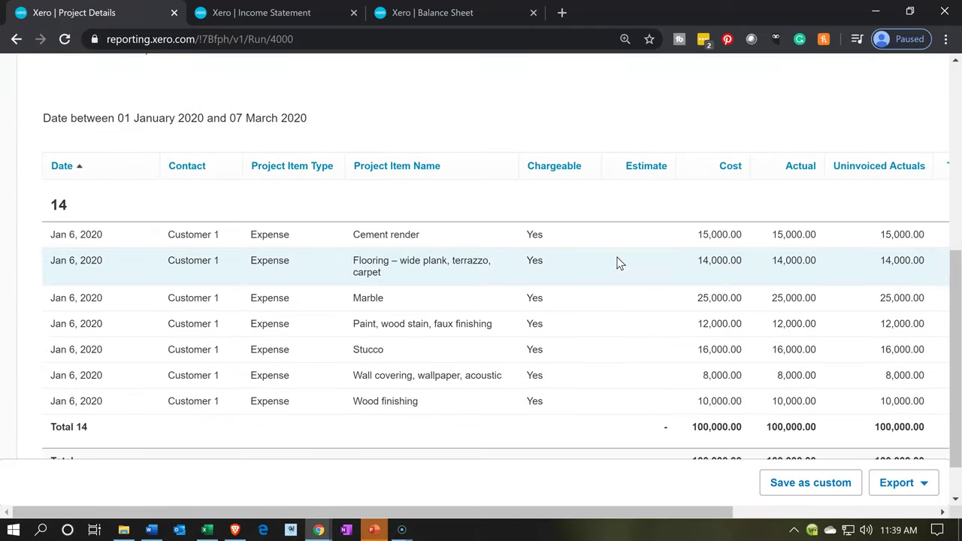
pyautogui.scroll(-1, 618, 263)
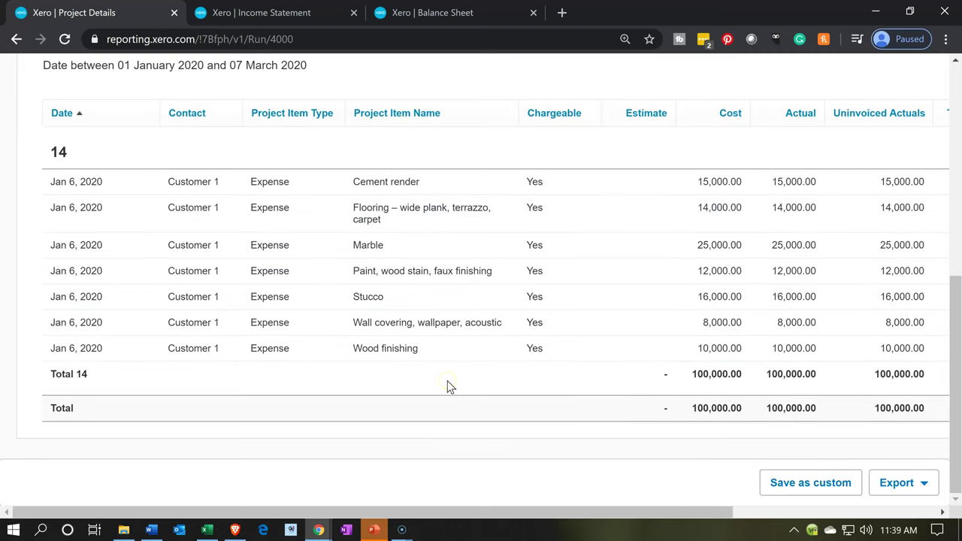
pyautogui.scroll(6, 447, 387)
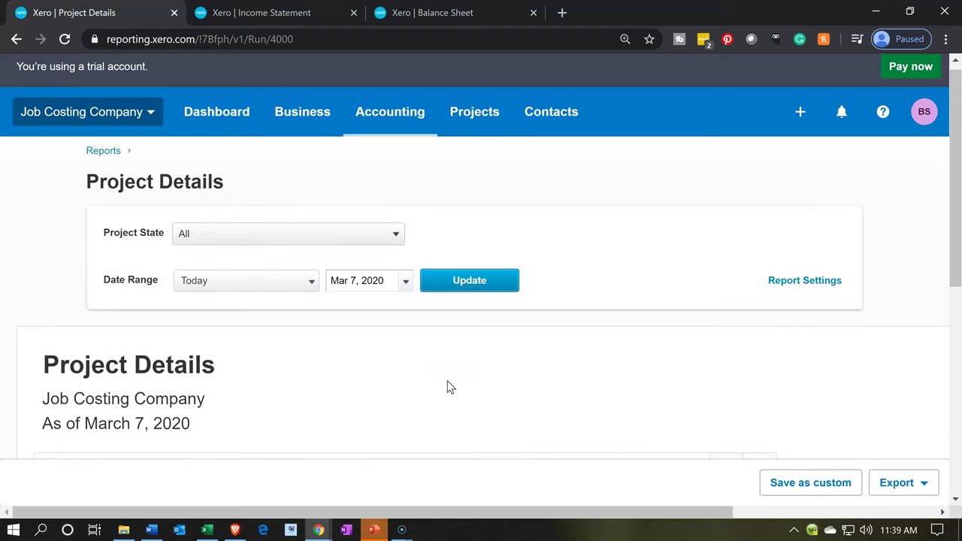
pyautogui.scroll(1, 399, 335)
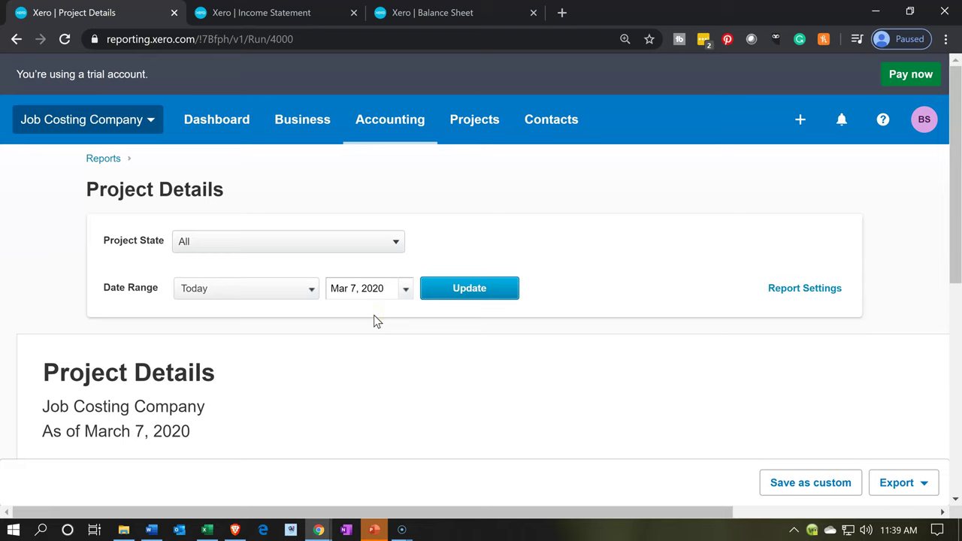
# - Compare the filtered job 14 costs with the Cost of Goods Sold lines on the Income Statement, then return to Project Details
pyautogui.scroll(-2, 376, 320)
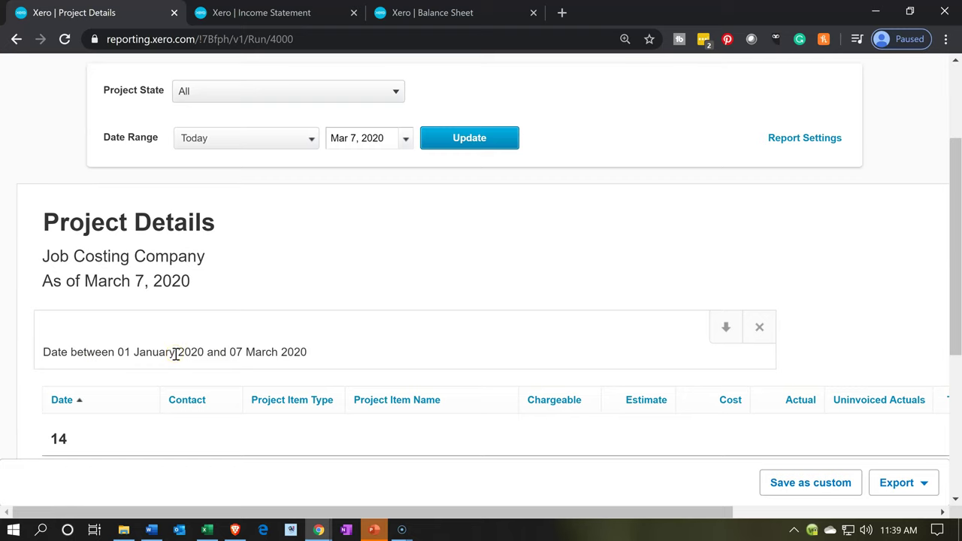
pyautogui.scroll(-2, 176, 354)
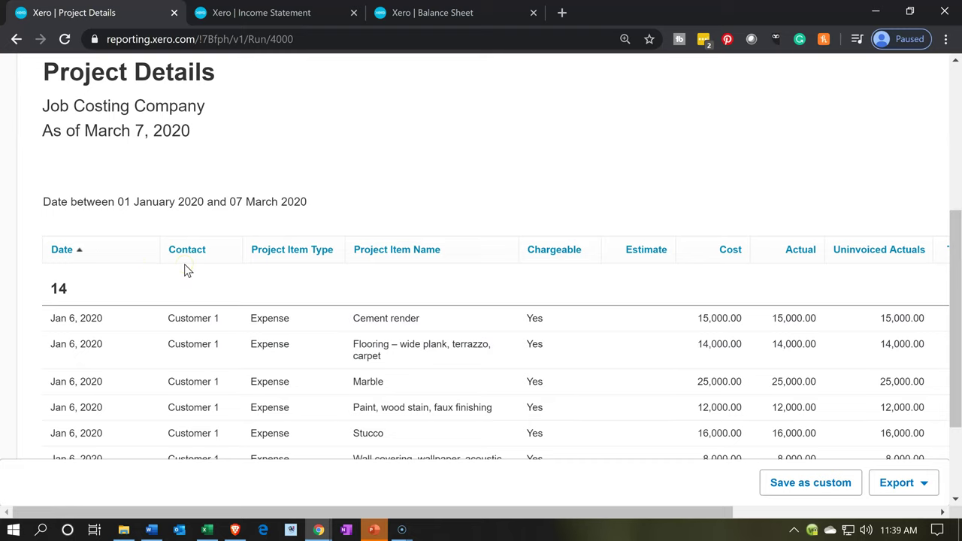
pyautogui.scroll(-2, 186, 270)
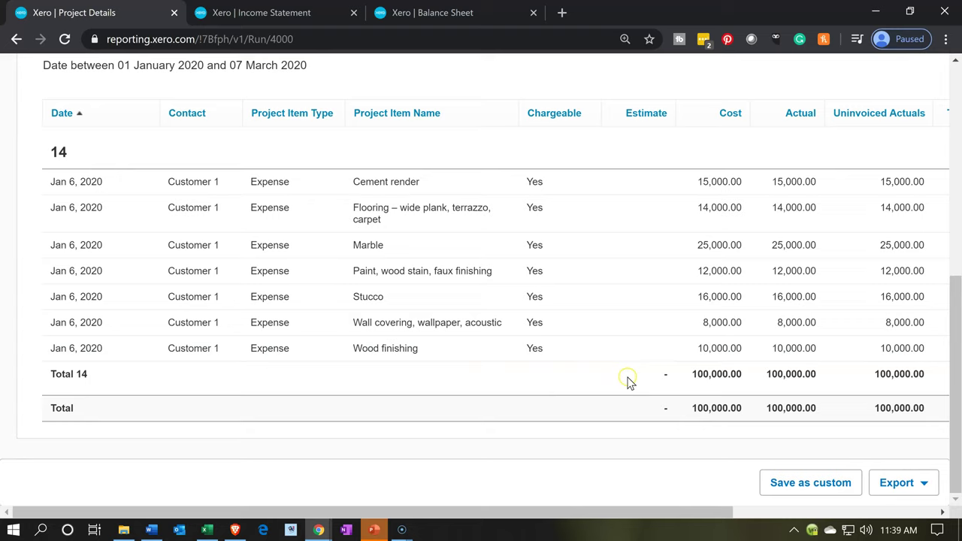
pyautogui.click(265, 14)
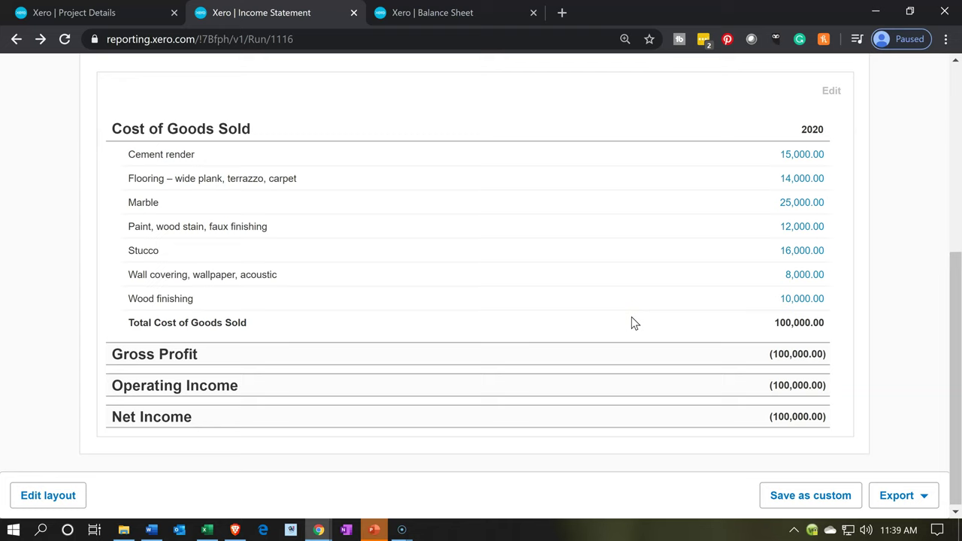
pyautogui.click(134, 15)
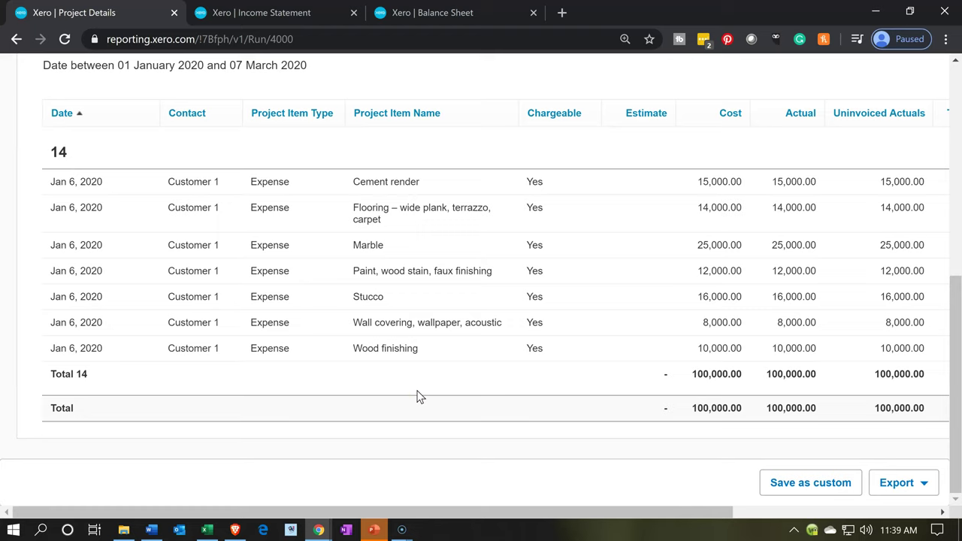
# - Switch to the Excel job cost workbook and check the 1/7 direct materials entries in cells X7 and R20
pyautogui.click(208, 530)
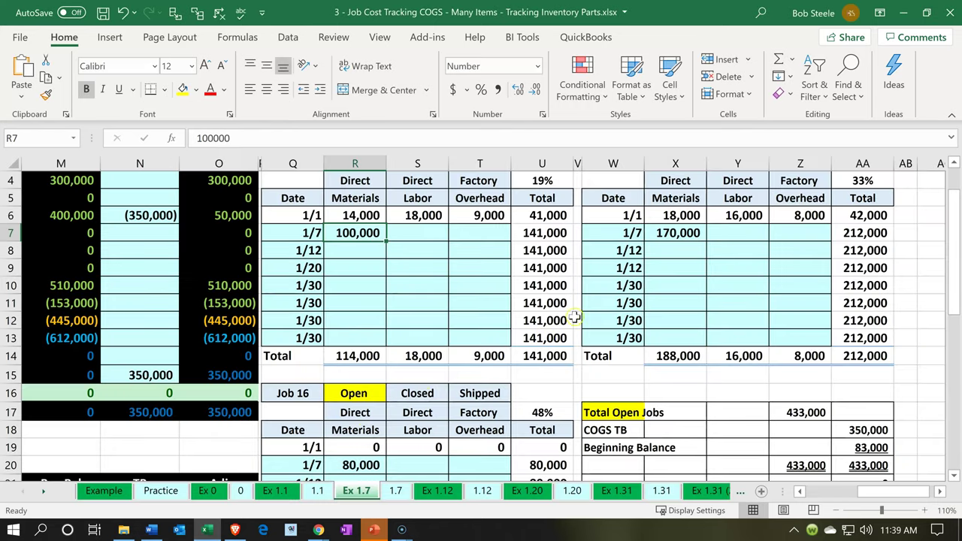
pyautogui.click(677, 233)
pyautogui.scroll(-1, 473, 361)
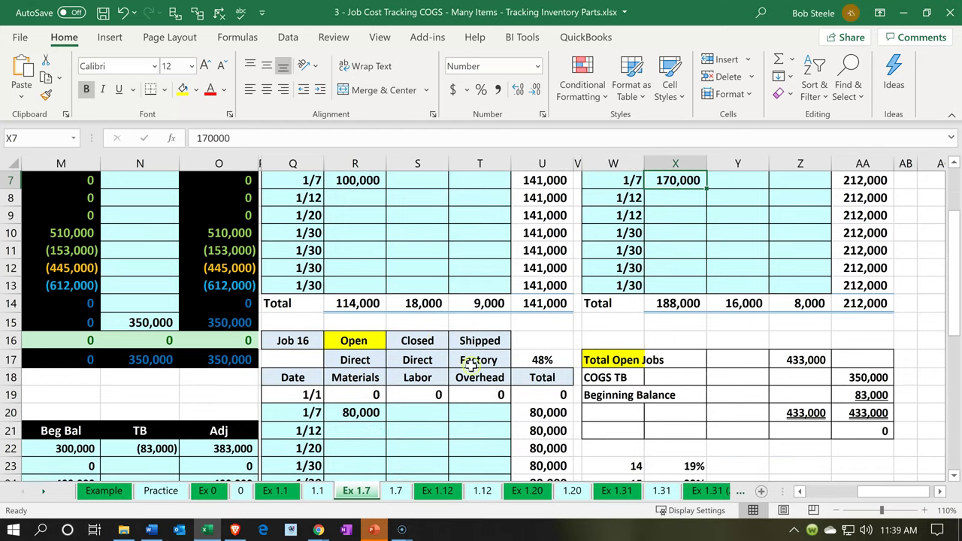
pyautogui.click(369, 407)
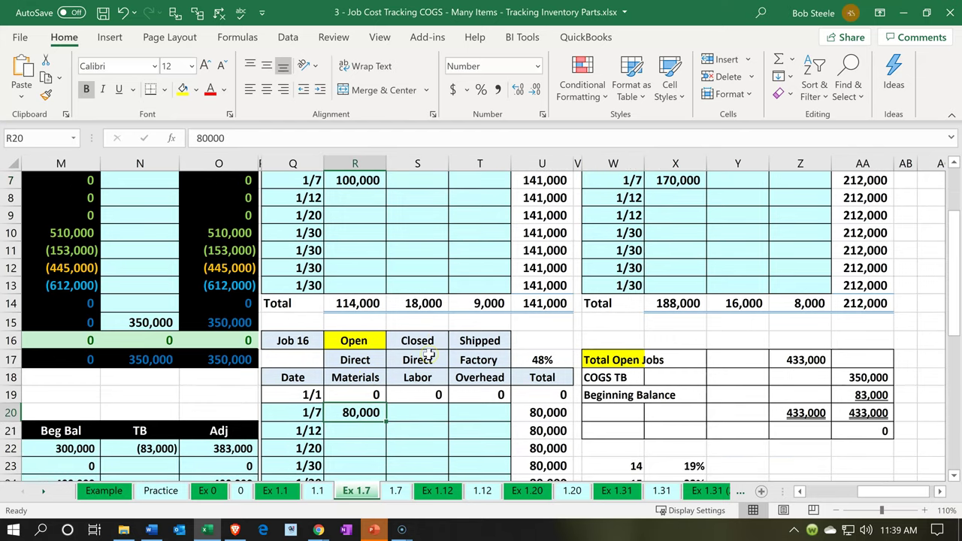